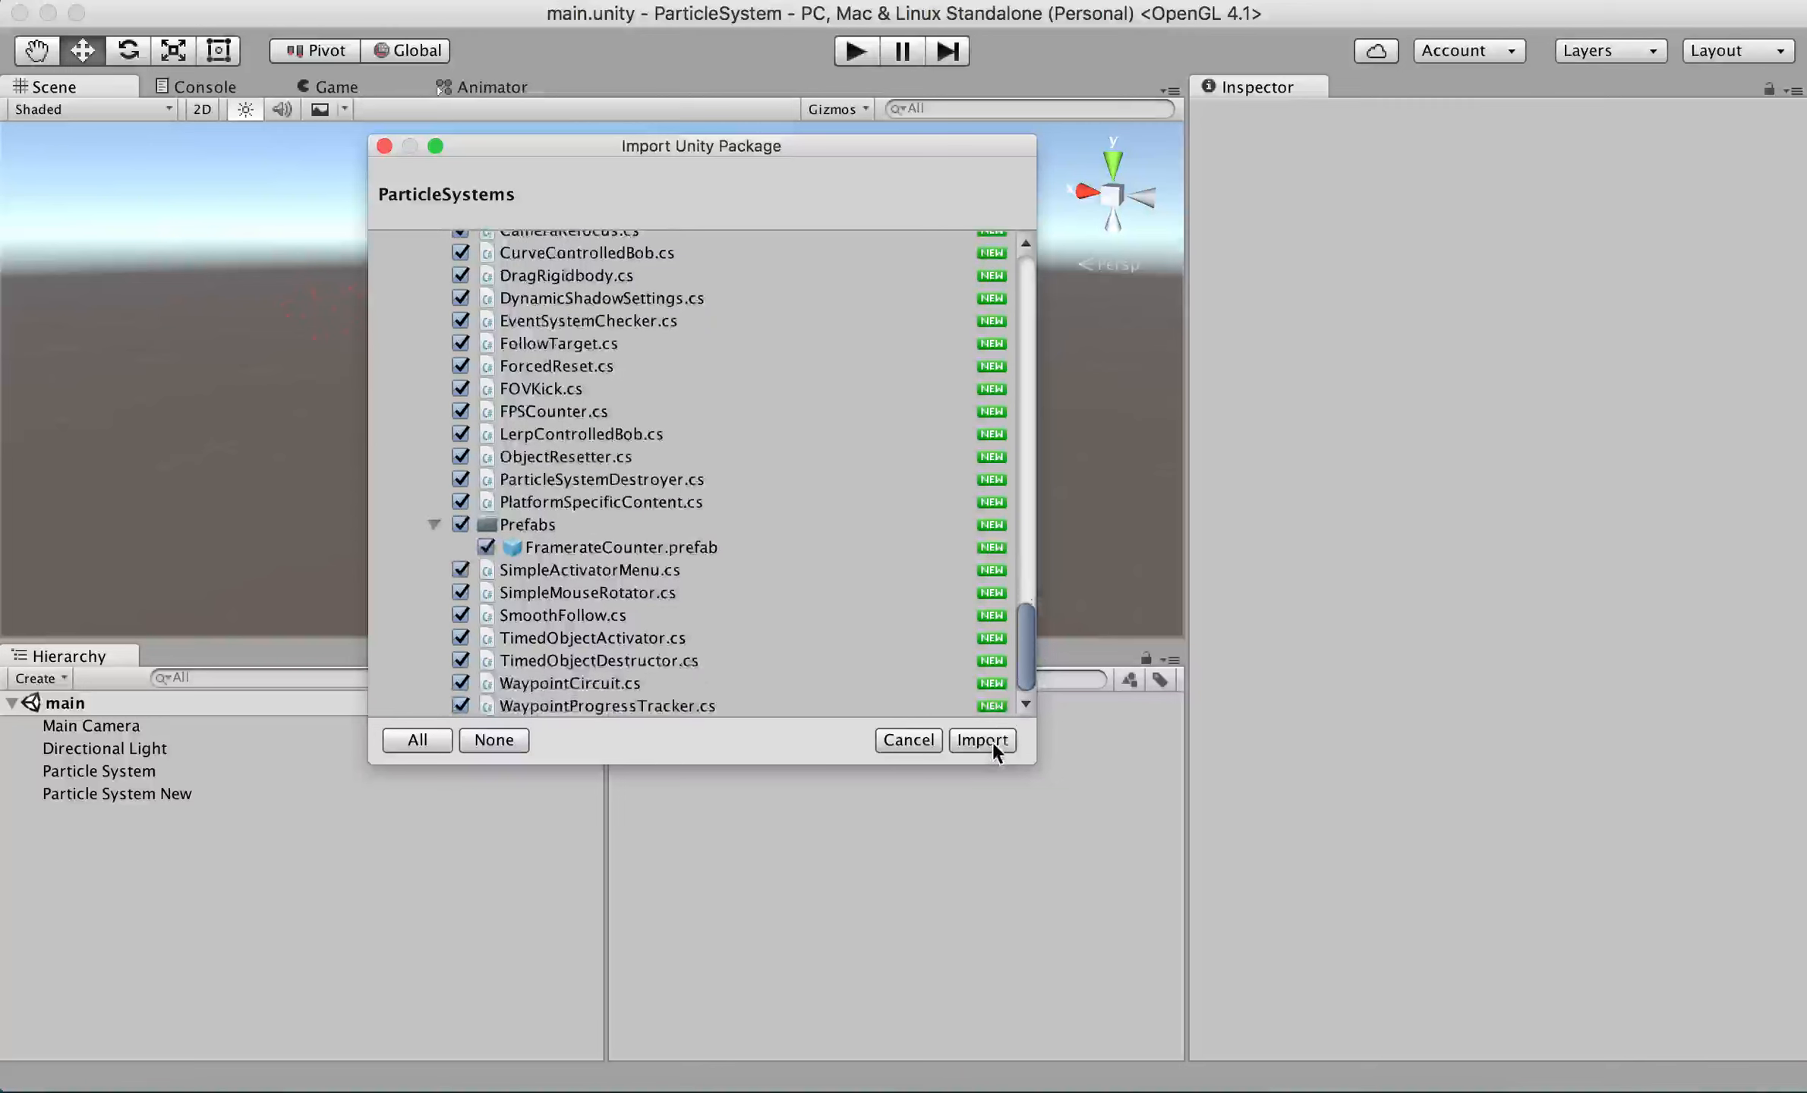
Step: Import all items of the ParticleSystems package into the project
{"action": "scroll", "coordinate": [1026, 661], "scroll_direction": "up", "scroll_amount": 3}
{"action": "left_click_drag", "start_coordinate": [1025, 658], "coordinate": [975, 324]}
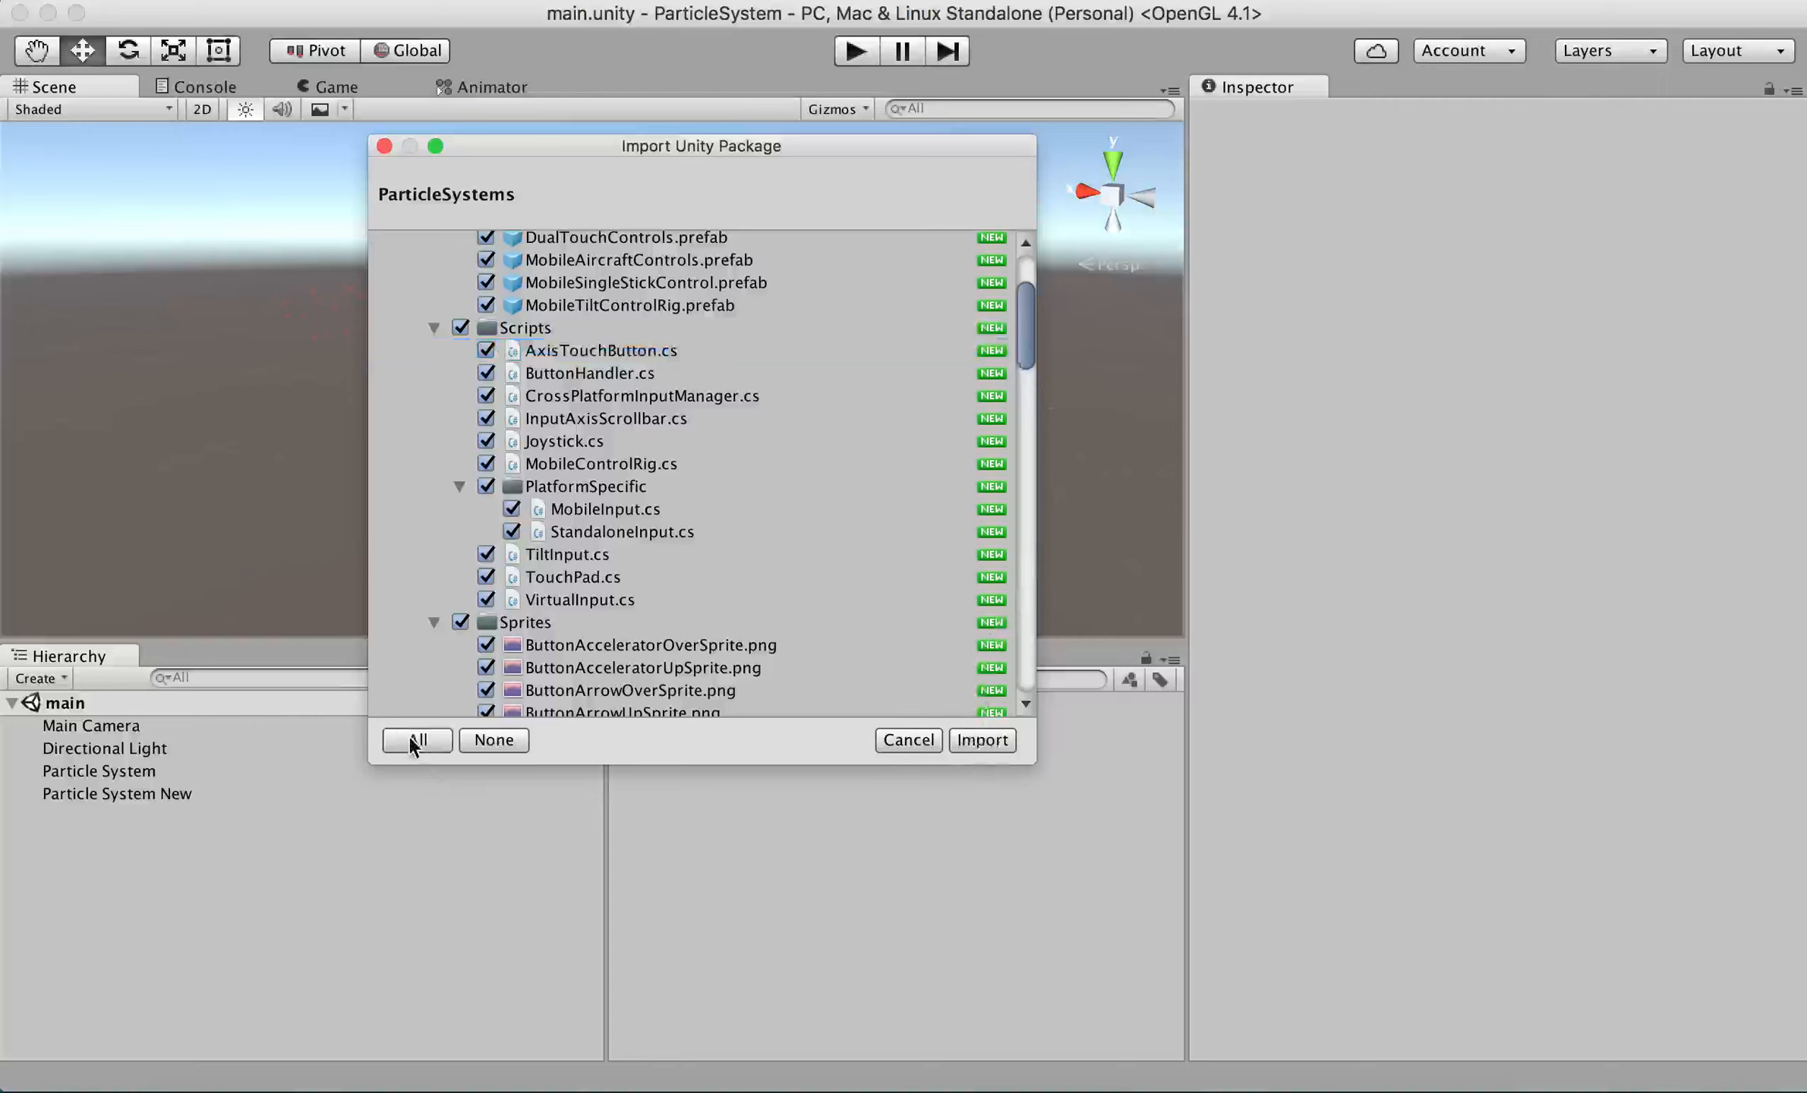
{"action": "left_click", "coordinate": [984, 747]}
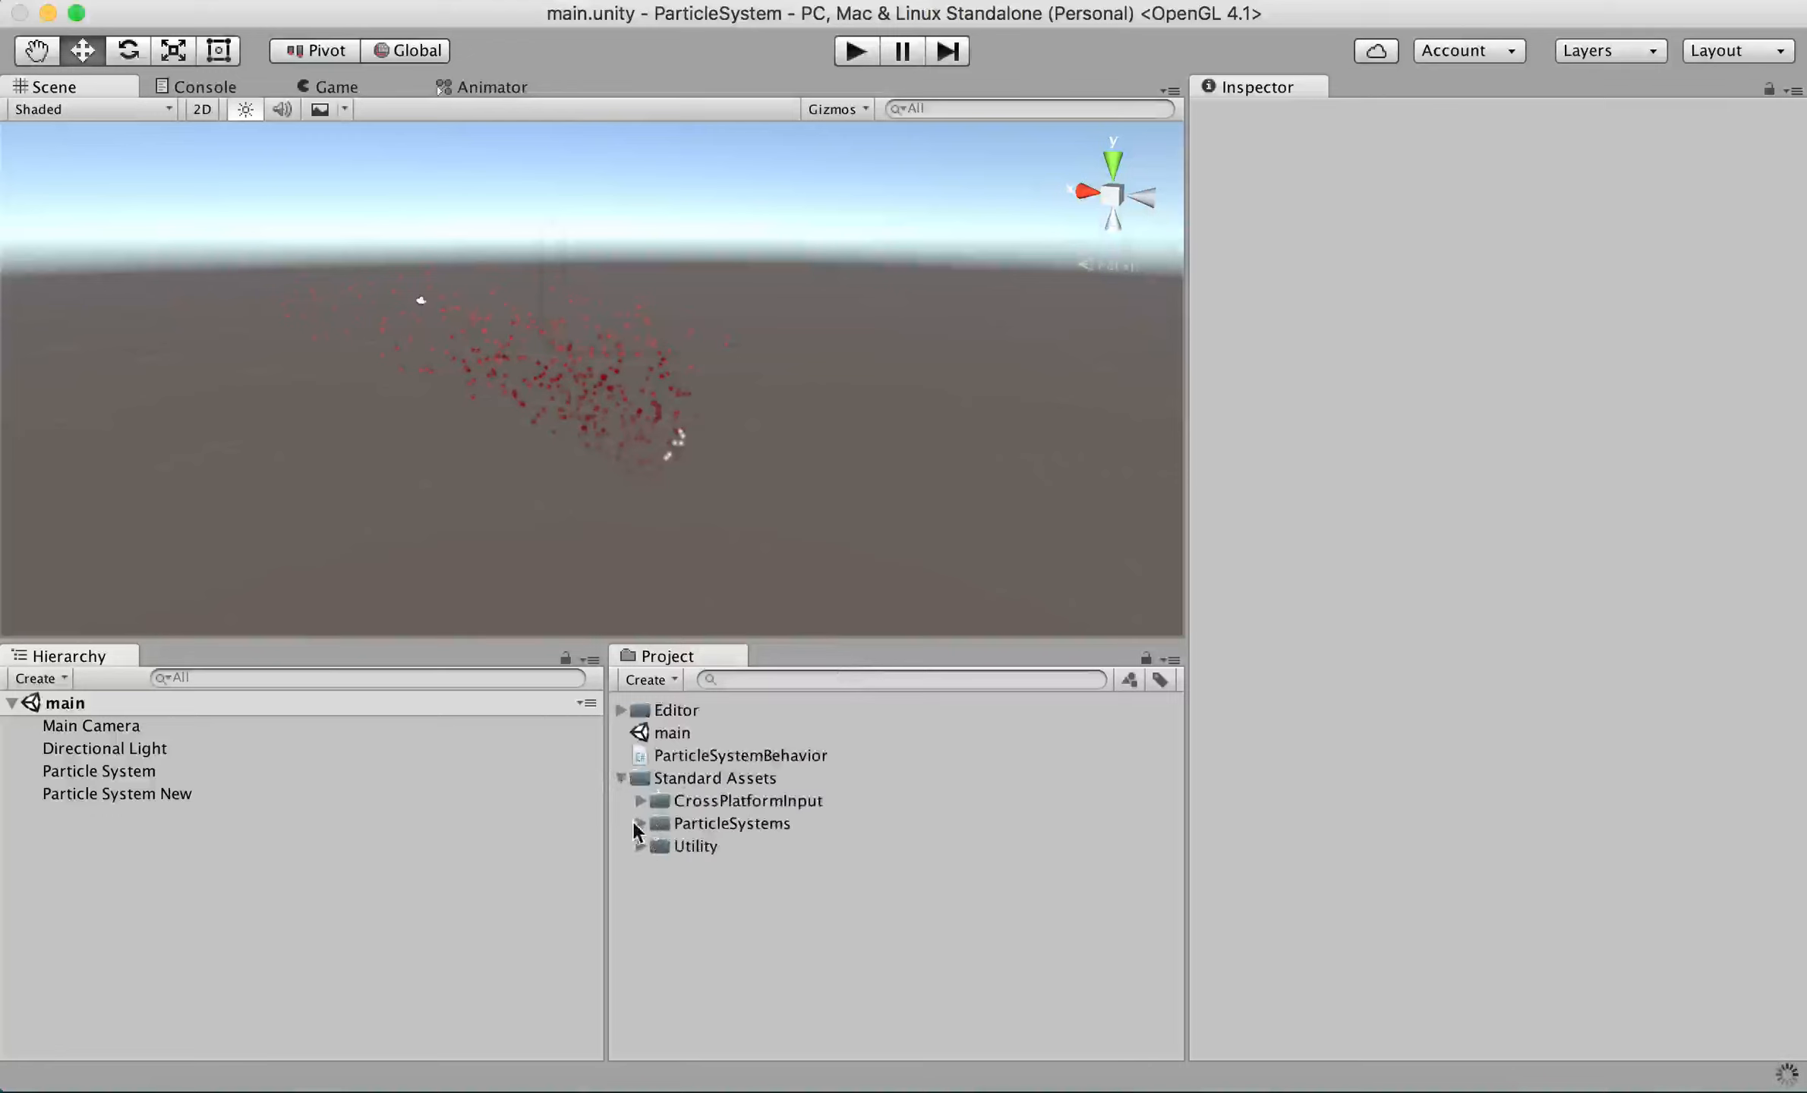
Step: Place the Afterburner prefab from the ParticleSystems Prefabs folder into the scene beside the red particles
{"action": "left_click", "coordinate": [639, 824]}
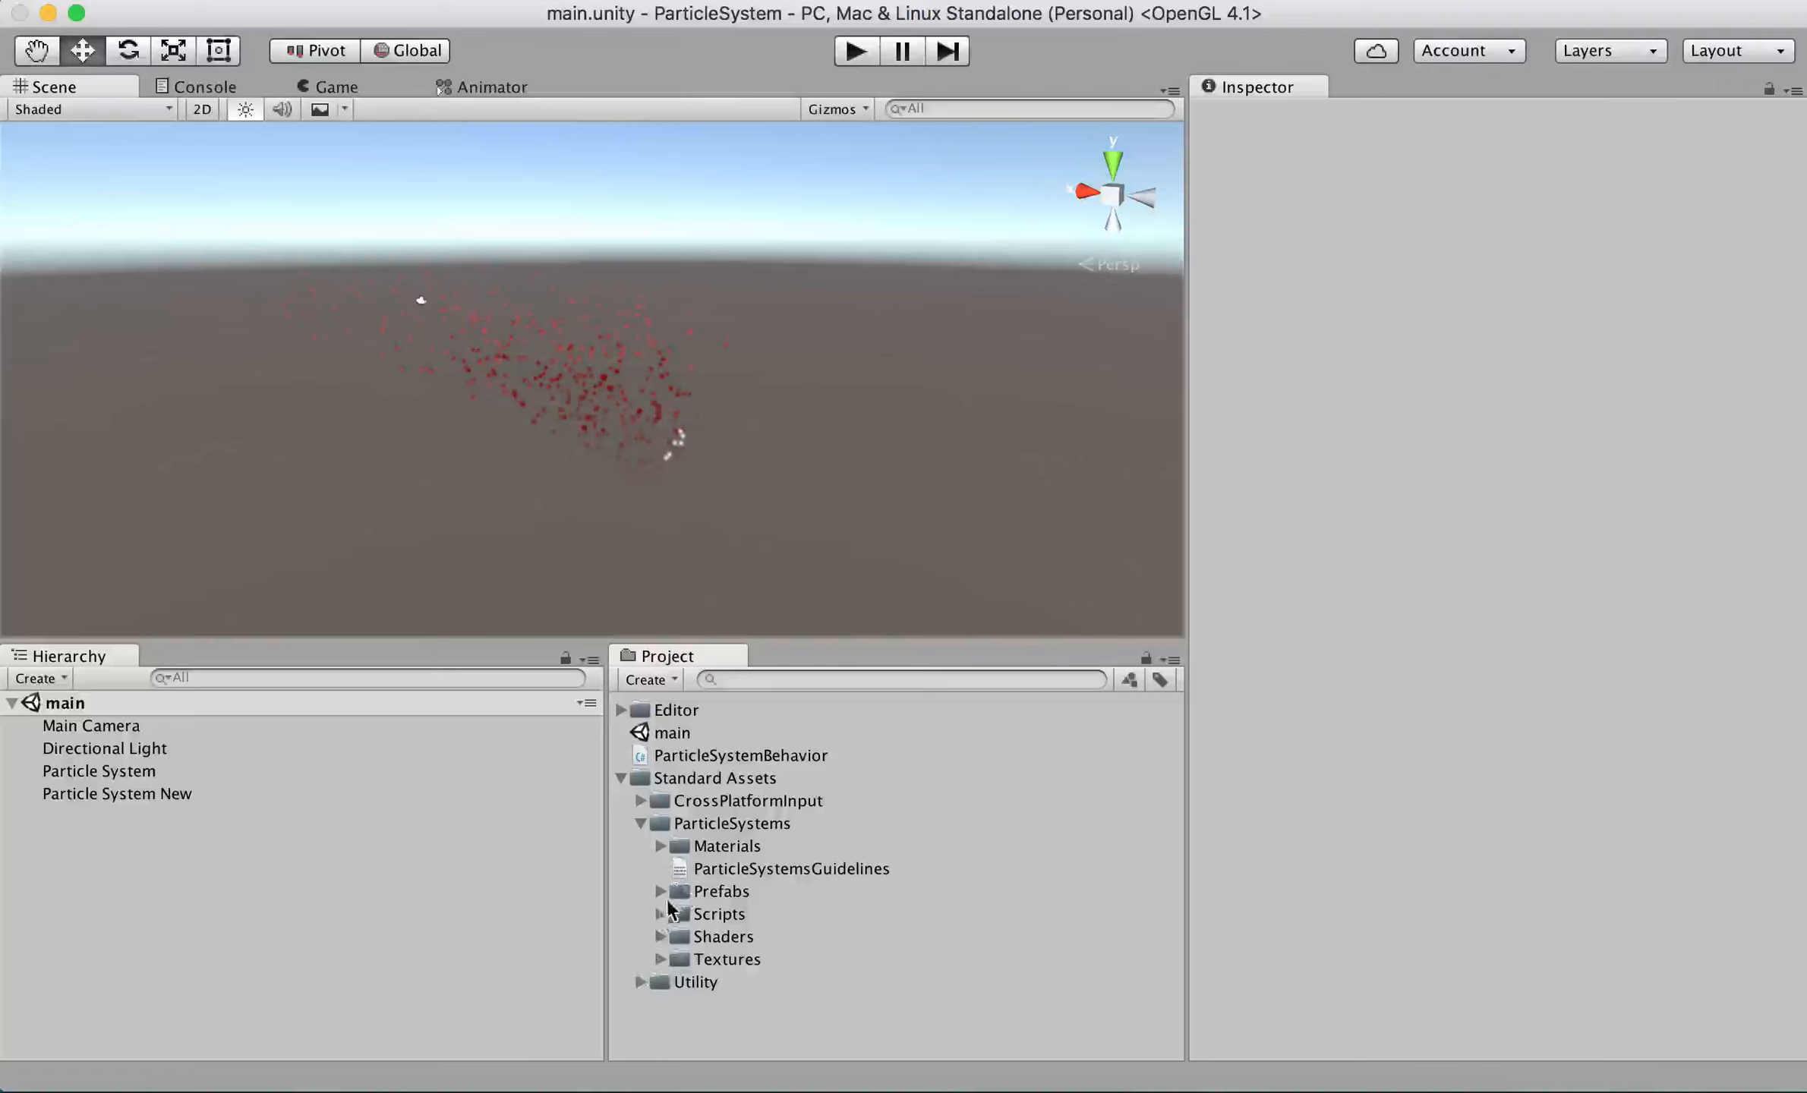
{"action": "left_click", "coordinate": [661, 891]}
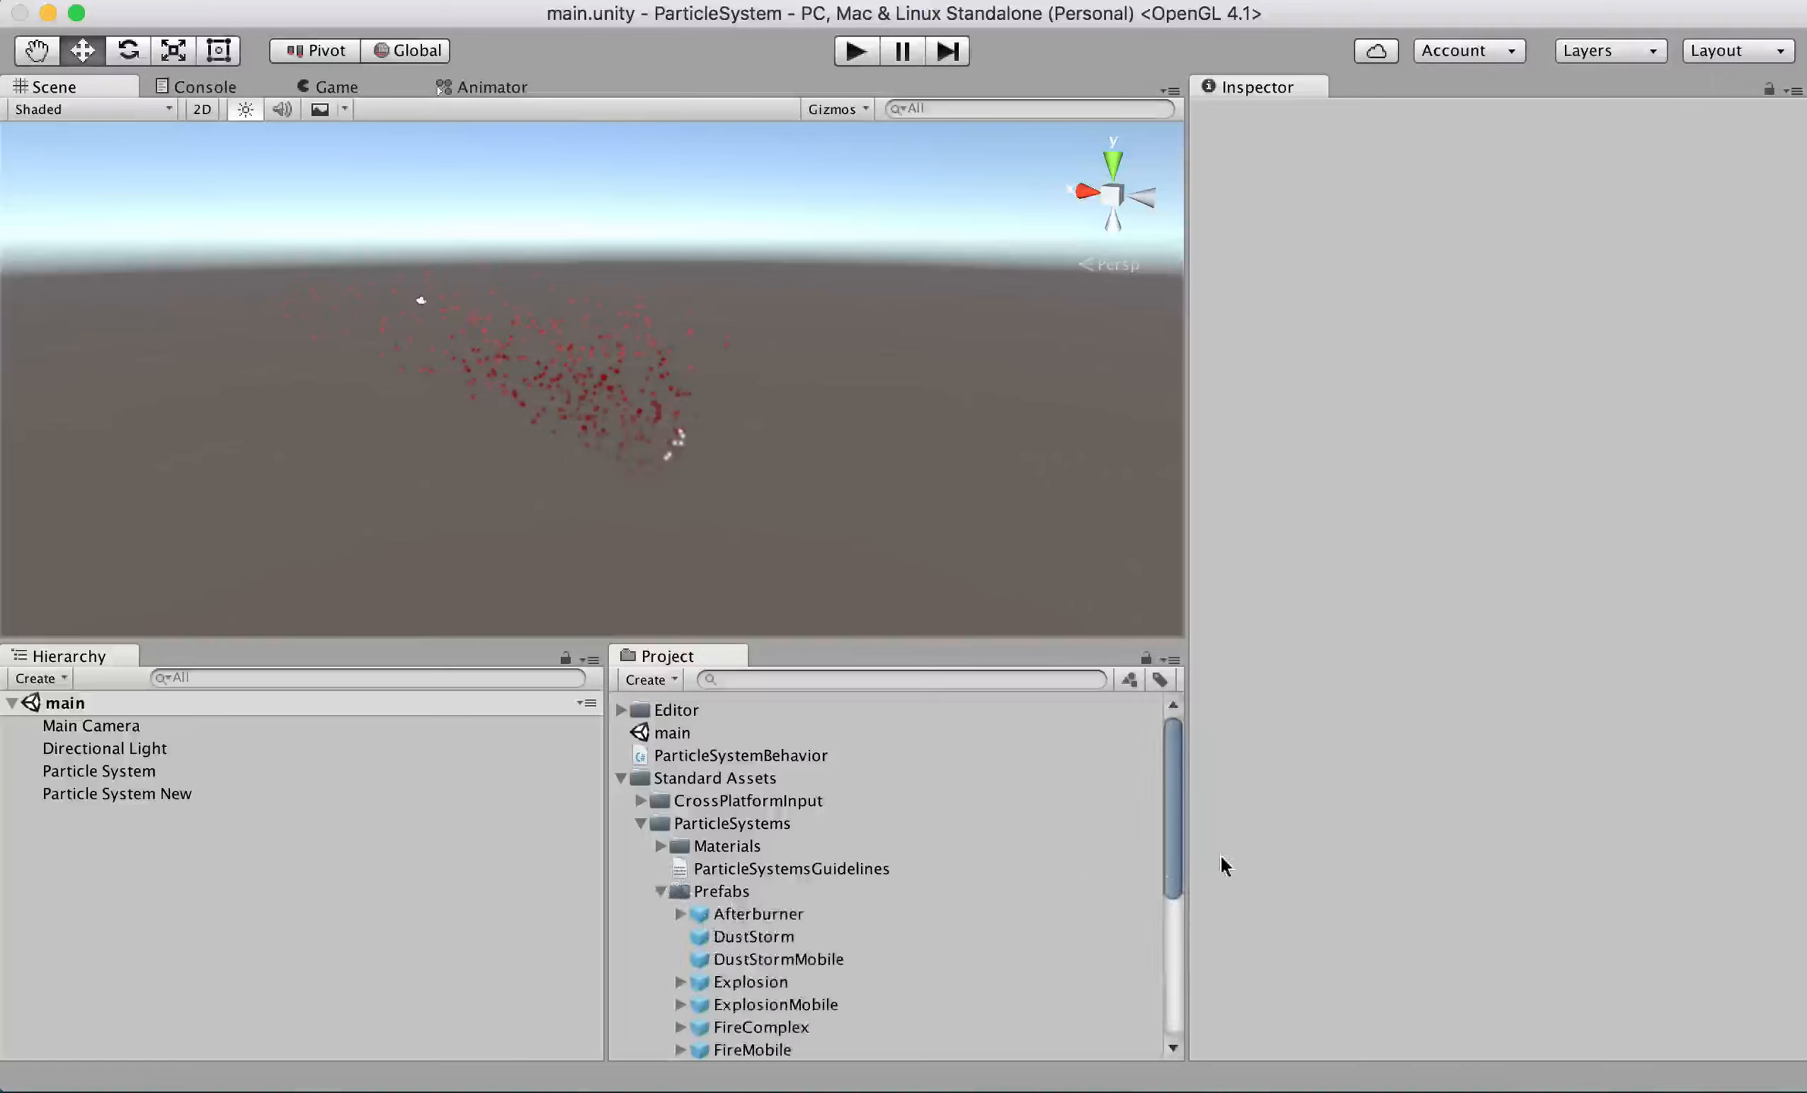
{"action": "left_click_drag", "start_coordinate": [1177, 871], "coordinate": [1174, 926]}
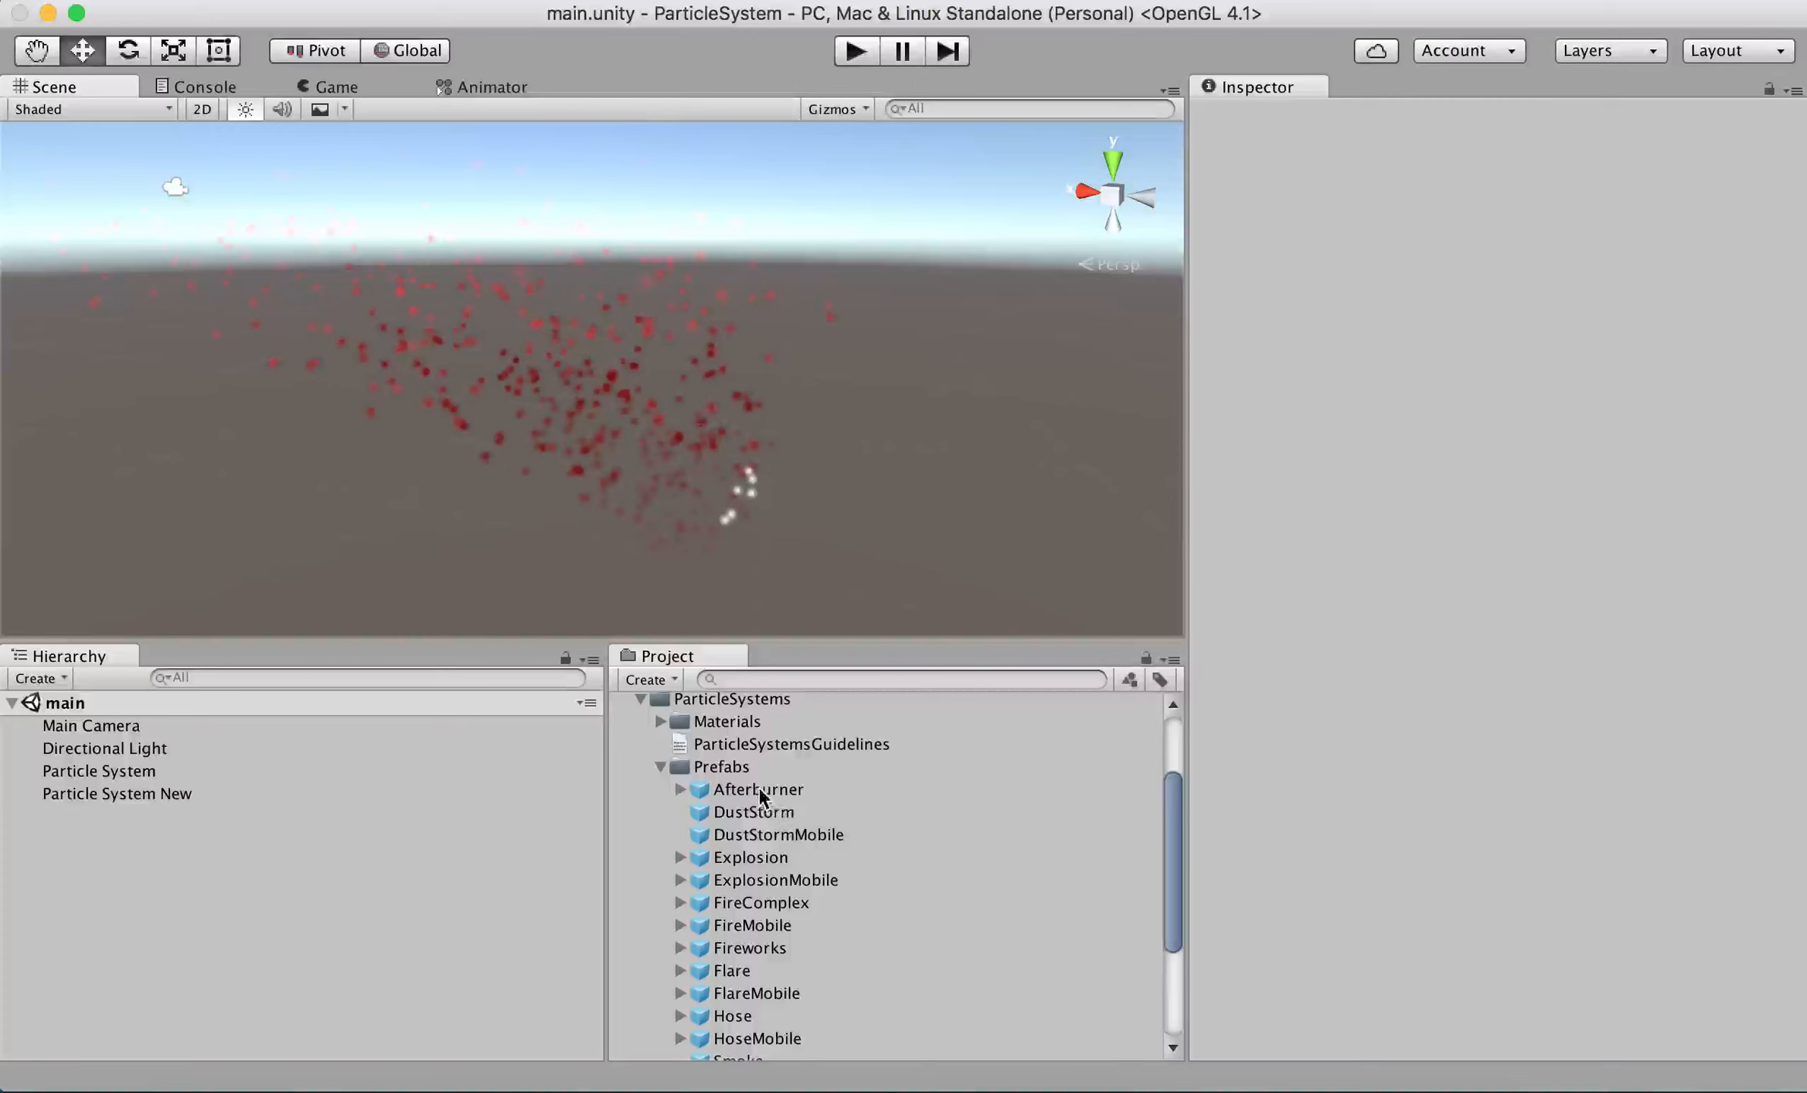
{"action": "left_click_drag", "start_coordinate": [759, 794], "coordinate": [439, 525]}
{"action": "right_click_drag", "start_coordinate": [763, 464], "coordinate": [480, 520]}
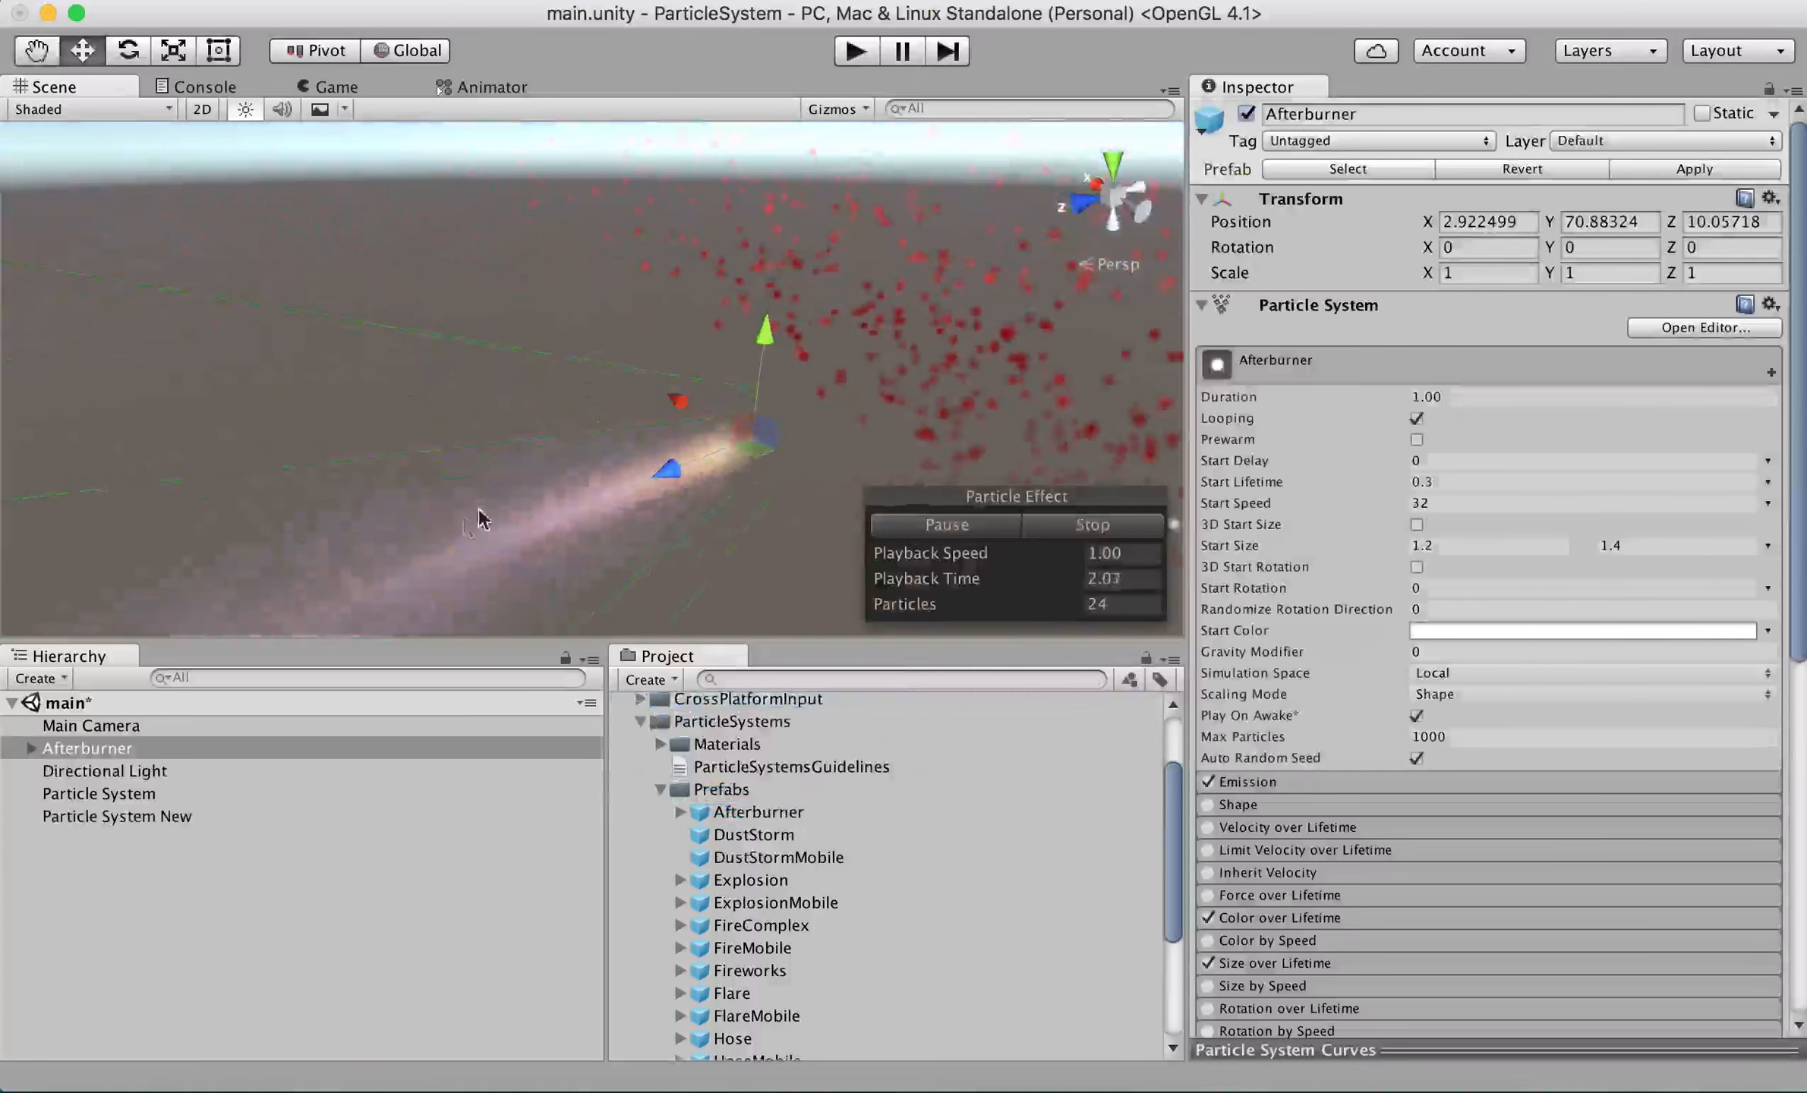
{"action": "middle_click_drag", "start_coordinate": [786, 516], "coordinate": [634, 505]}
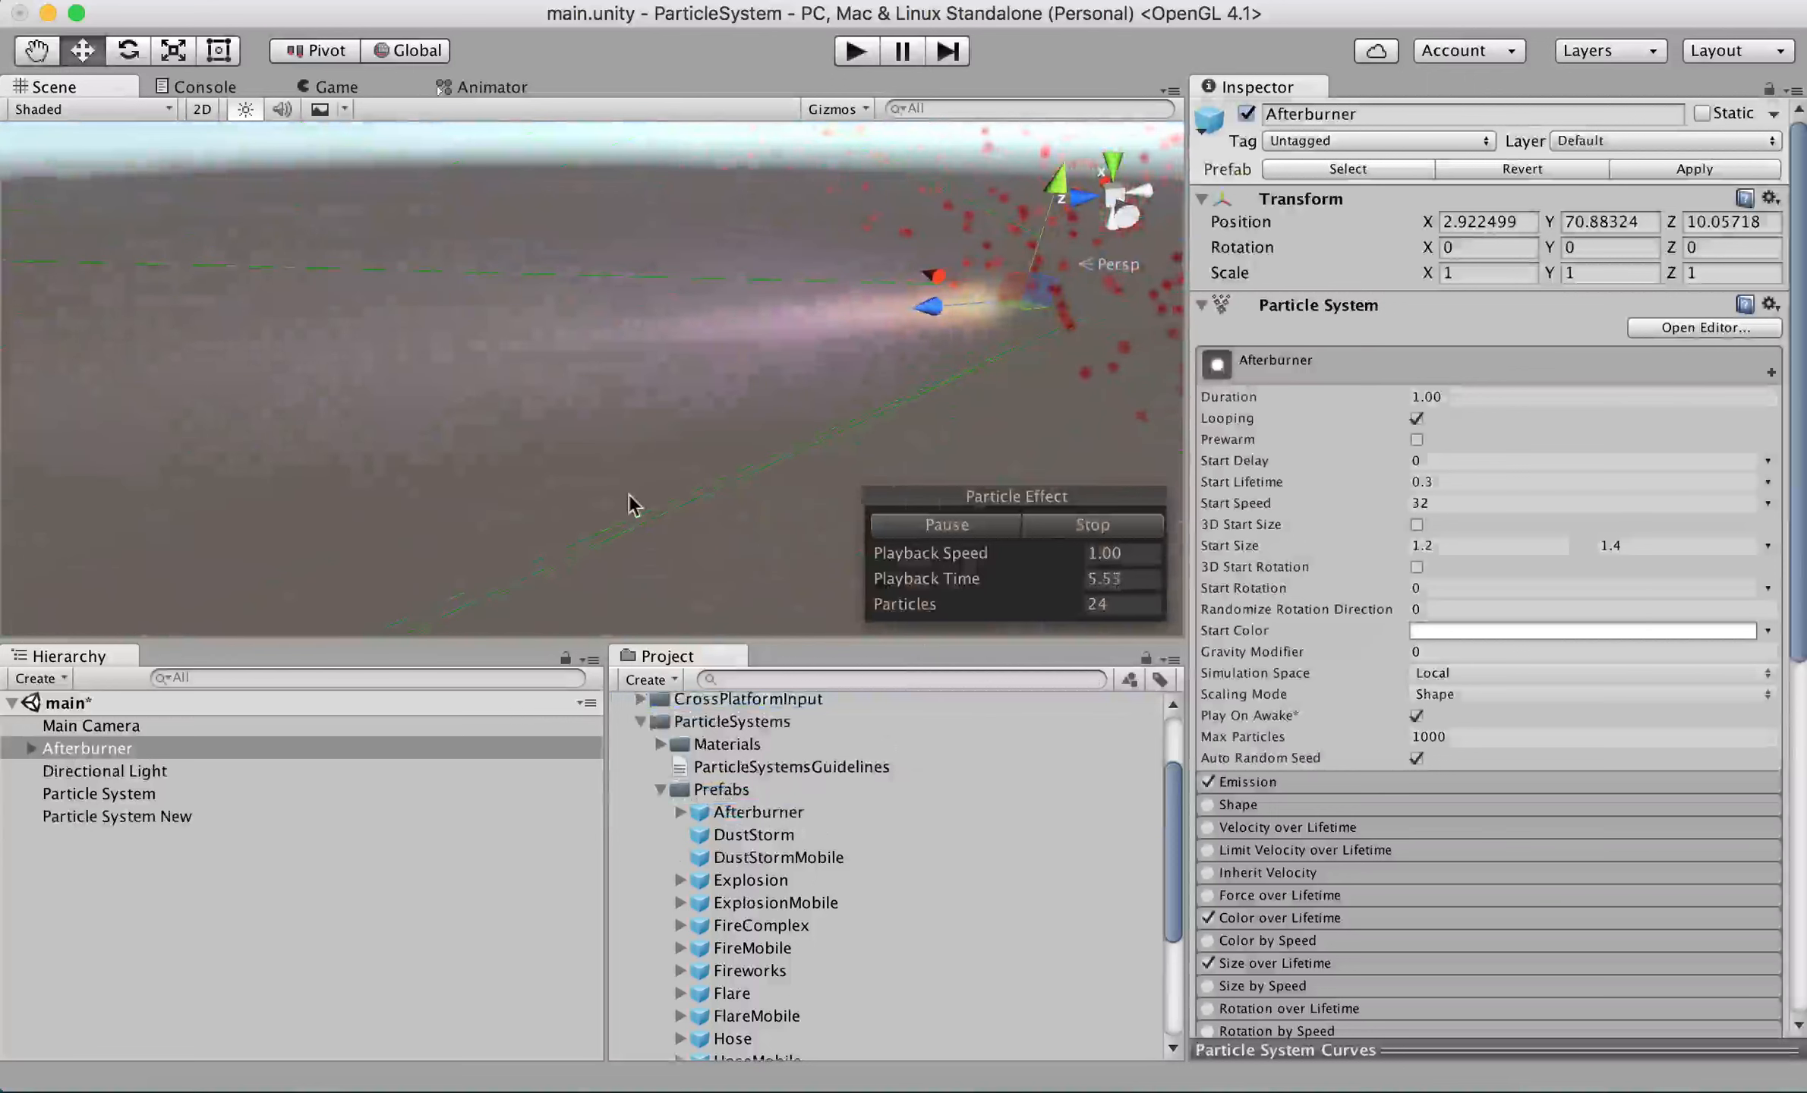
{"action": "right_click_drag", "start_coordinate": [634, 505], "coordinate": [751, 480]}
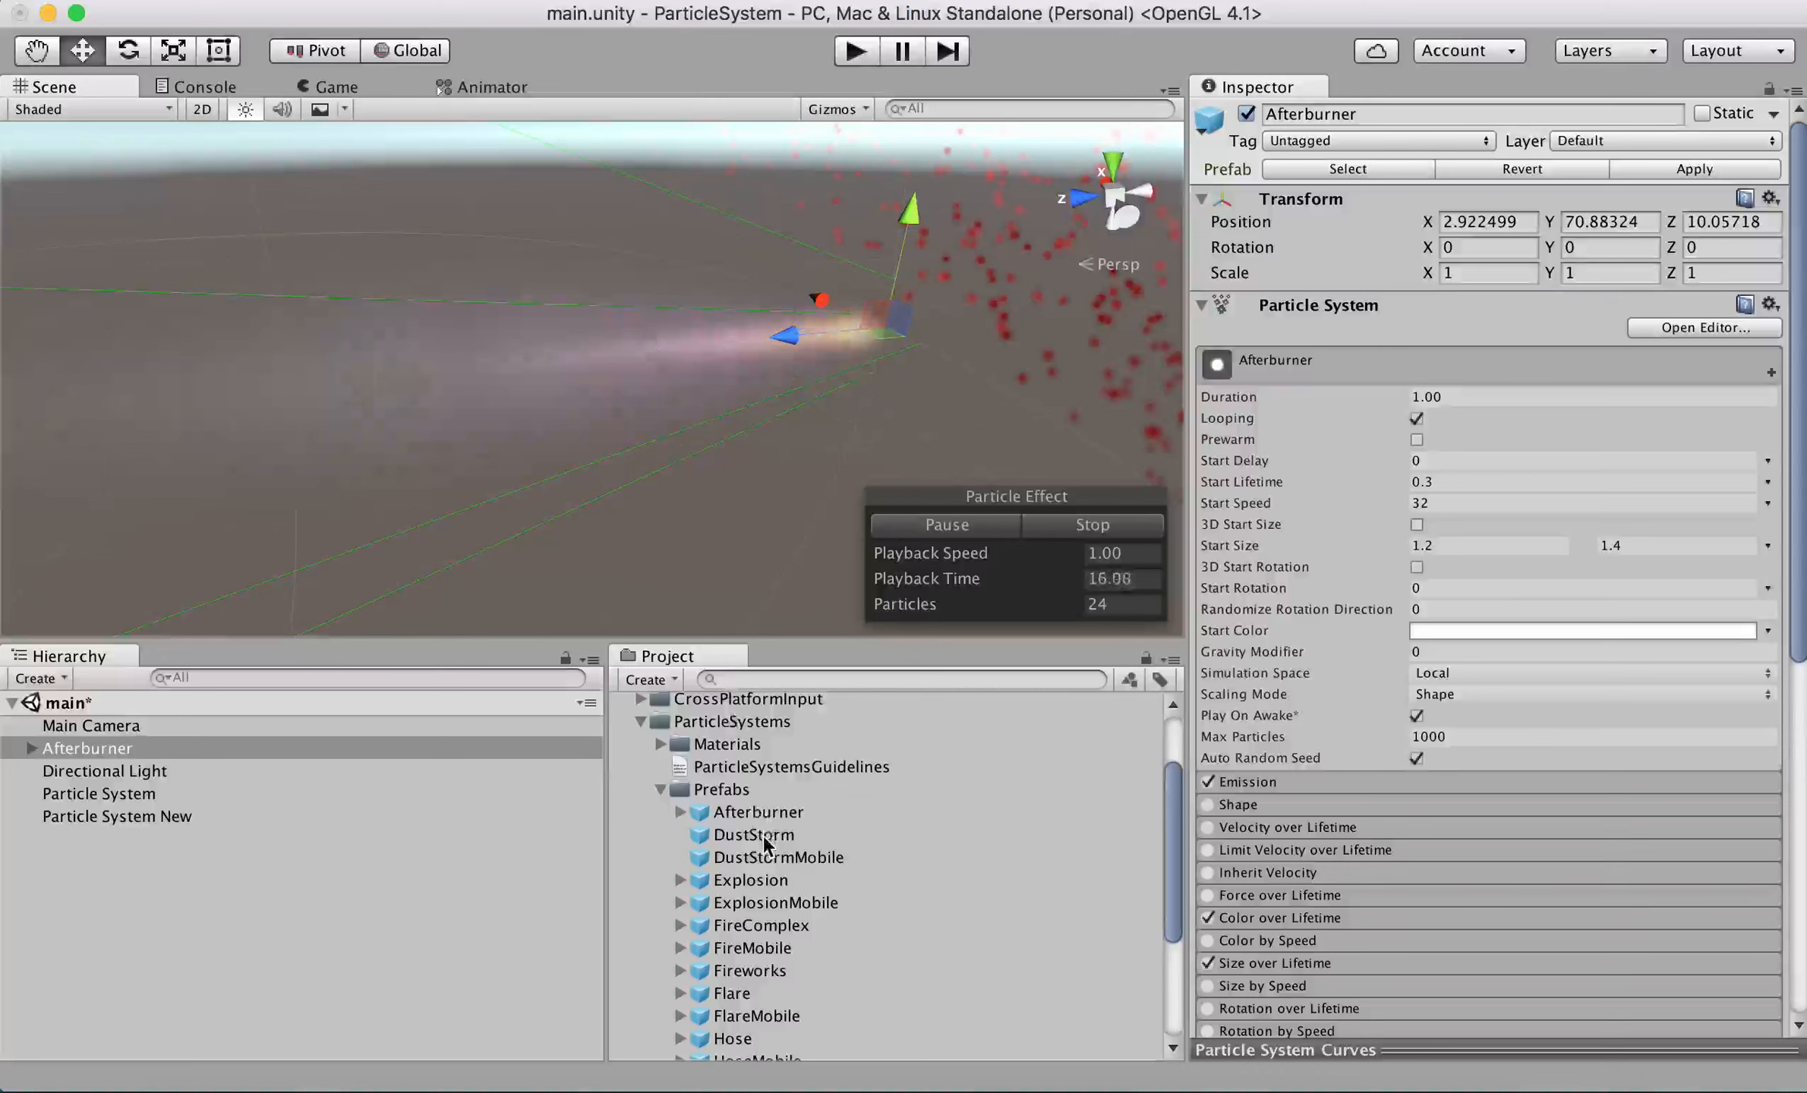
Step: Add the DustStorm and Fireworks prefabs to the scene near the Afterburner effect
{"action": "left_click_drag", "start_coordinate": [766, 844], "coordinate": [533, 575]}
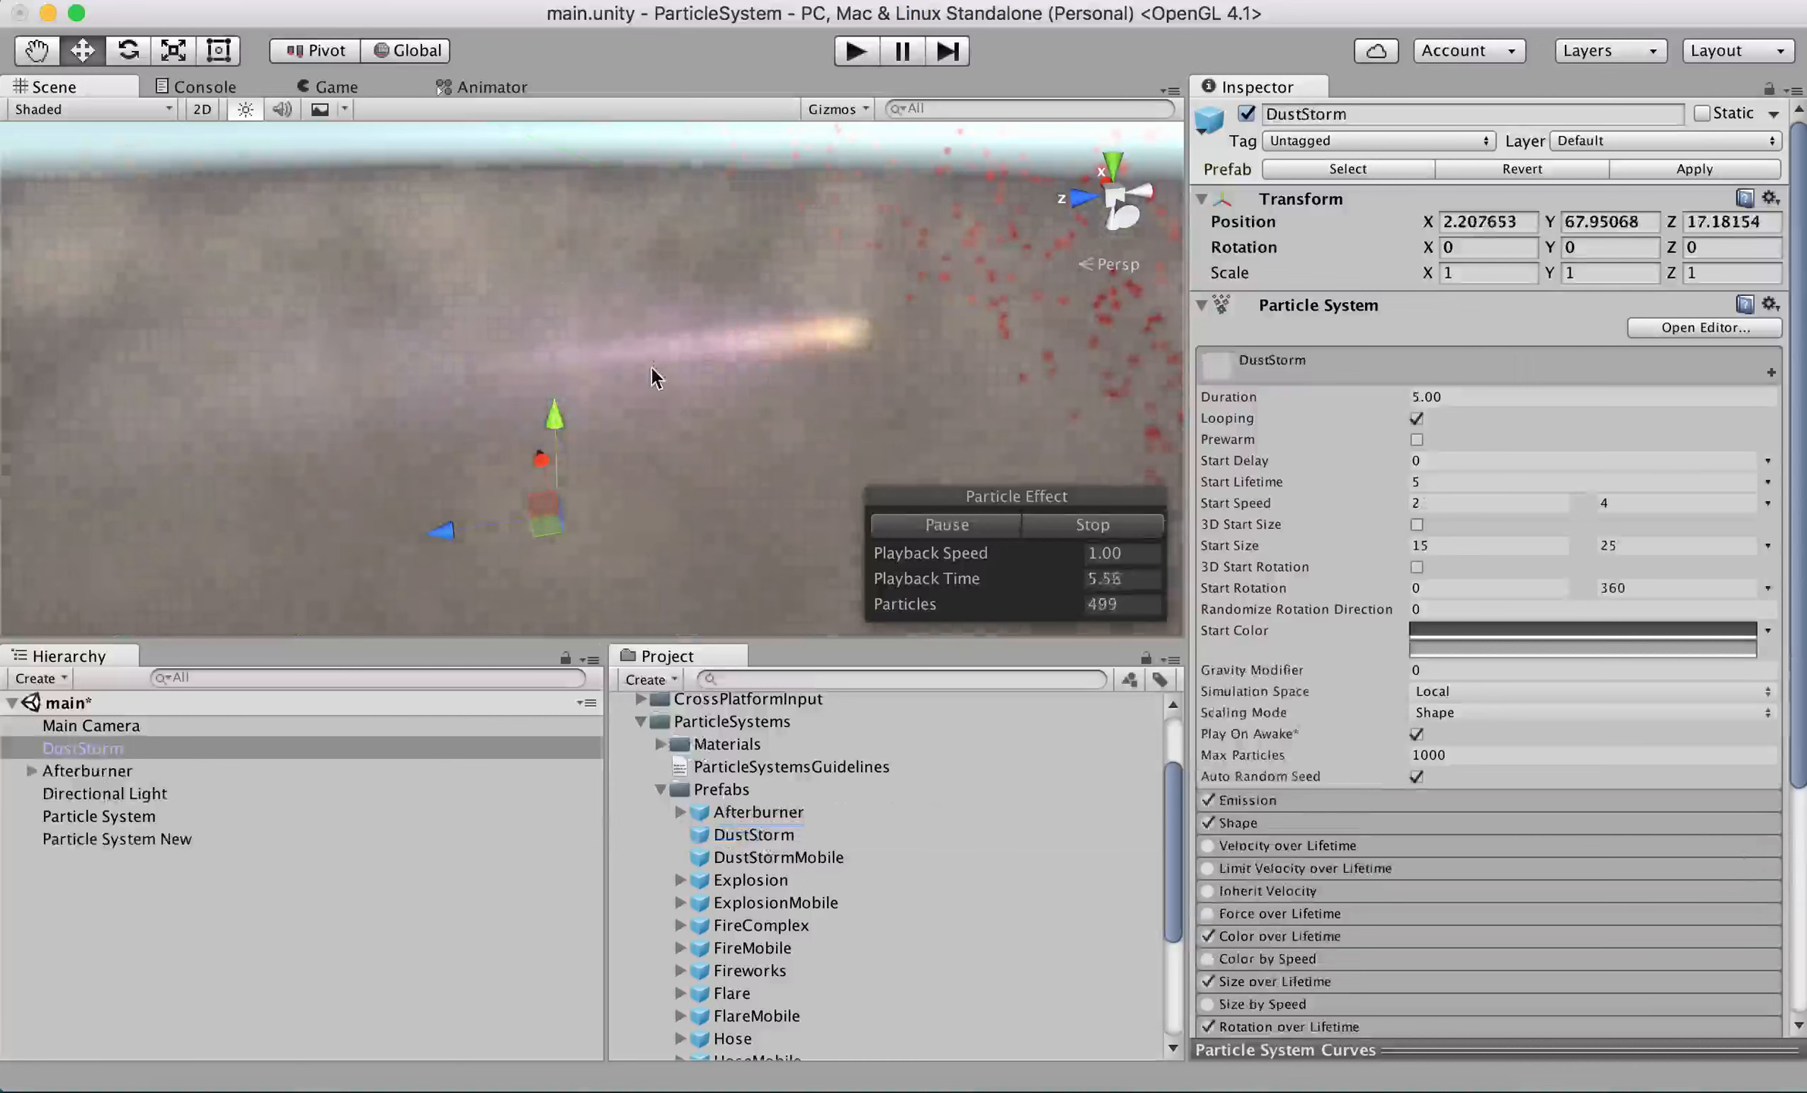
{"action": "scroll", "coordinate": [665, 431], "scroll_direction": "down", "scroll_amount": 5}
{"action": "mouse_move", "coordinate": [668, 439]}
{"action": "middle_mouse_down"}
{"action": "mouse_move", "coordinate": [665, 394]}
{"action": "mouse_move", "coordinate": [666, 417]}
{"action": "middle_mouse_up"}
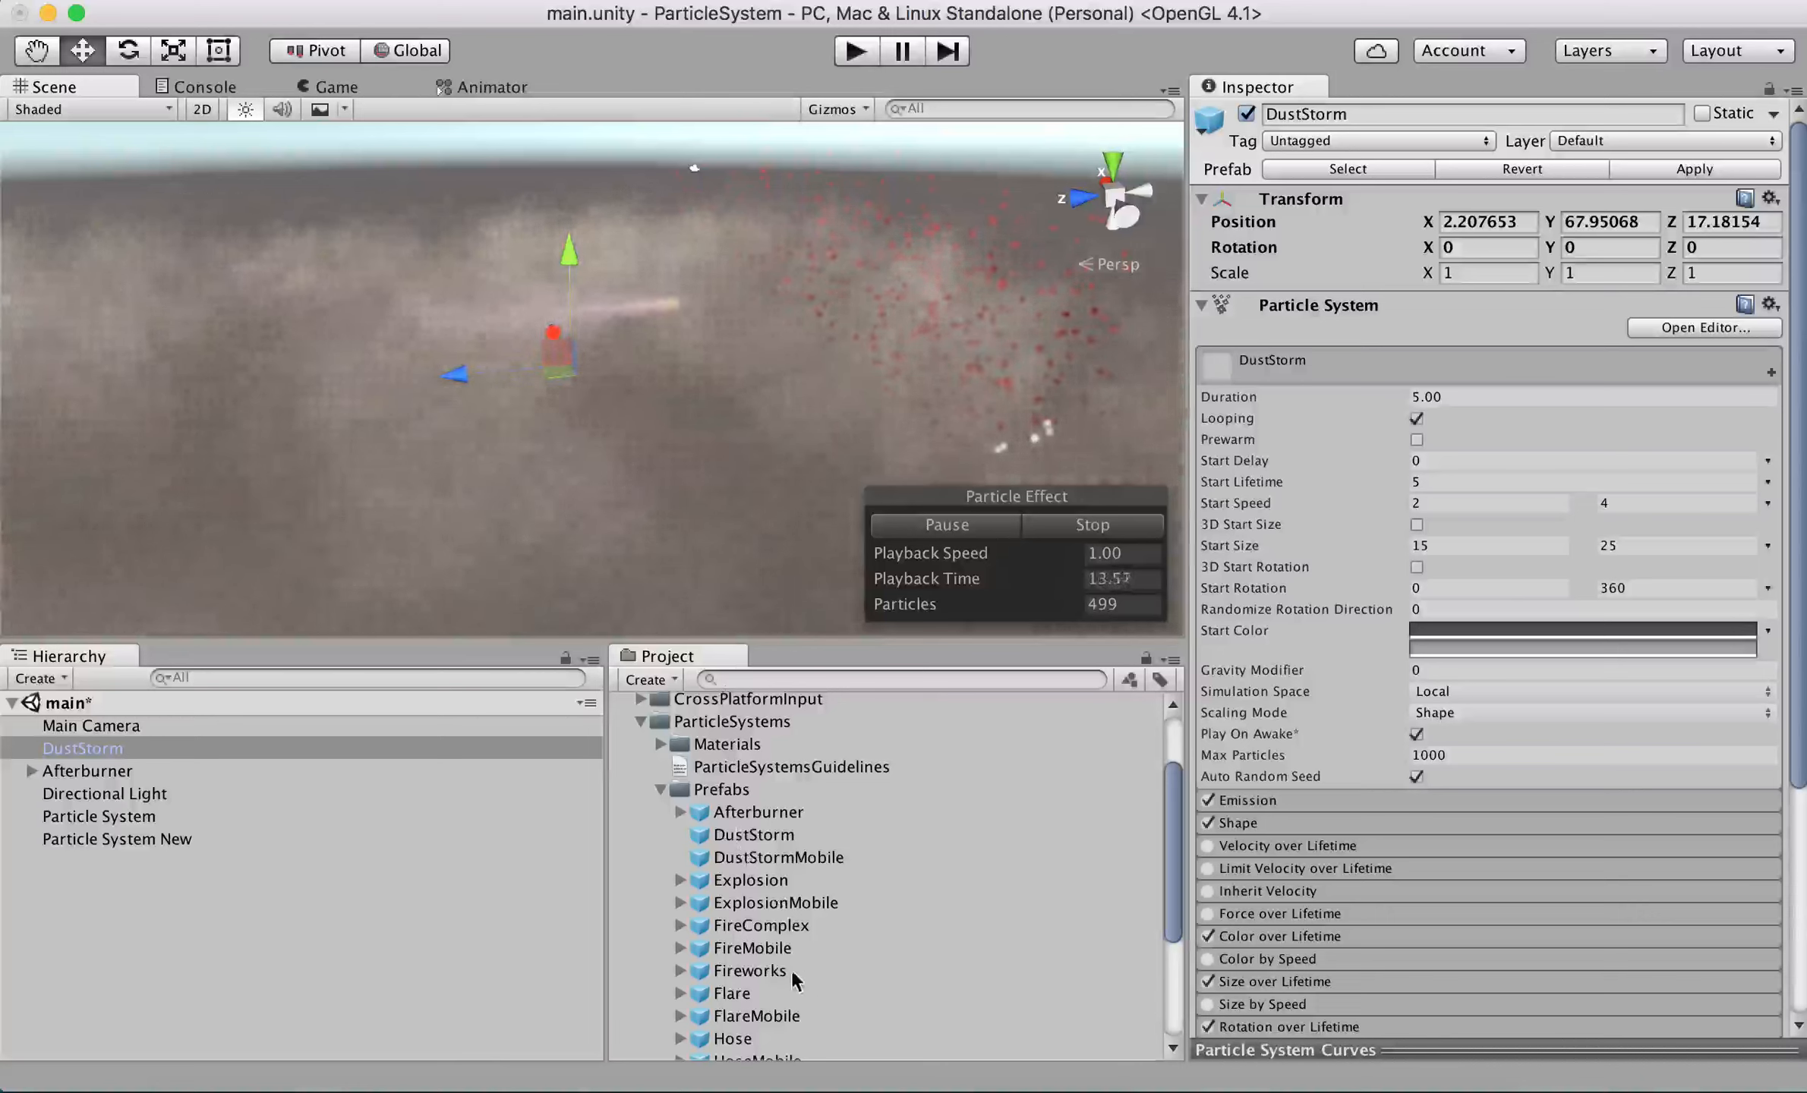
{"action": "left_click_drag", "start_coordinate": [781, 970], "coordinate": [429, 439]}
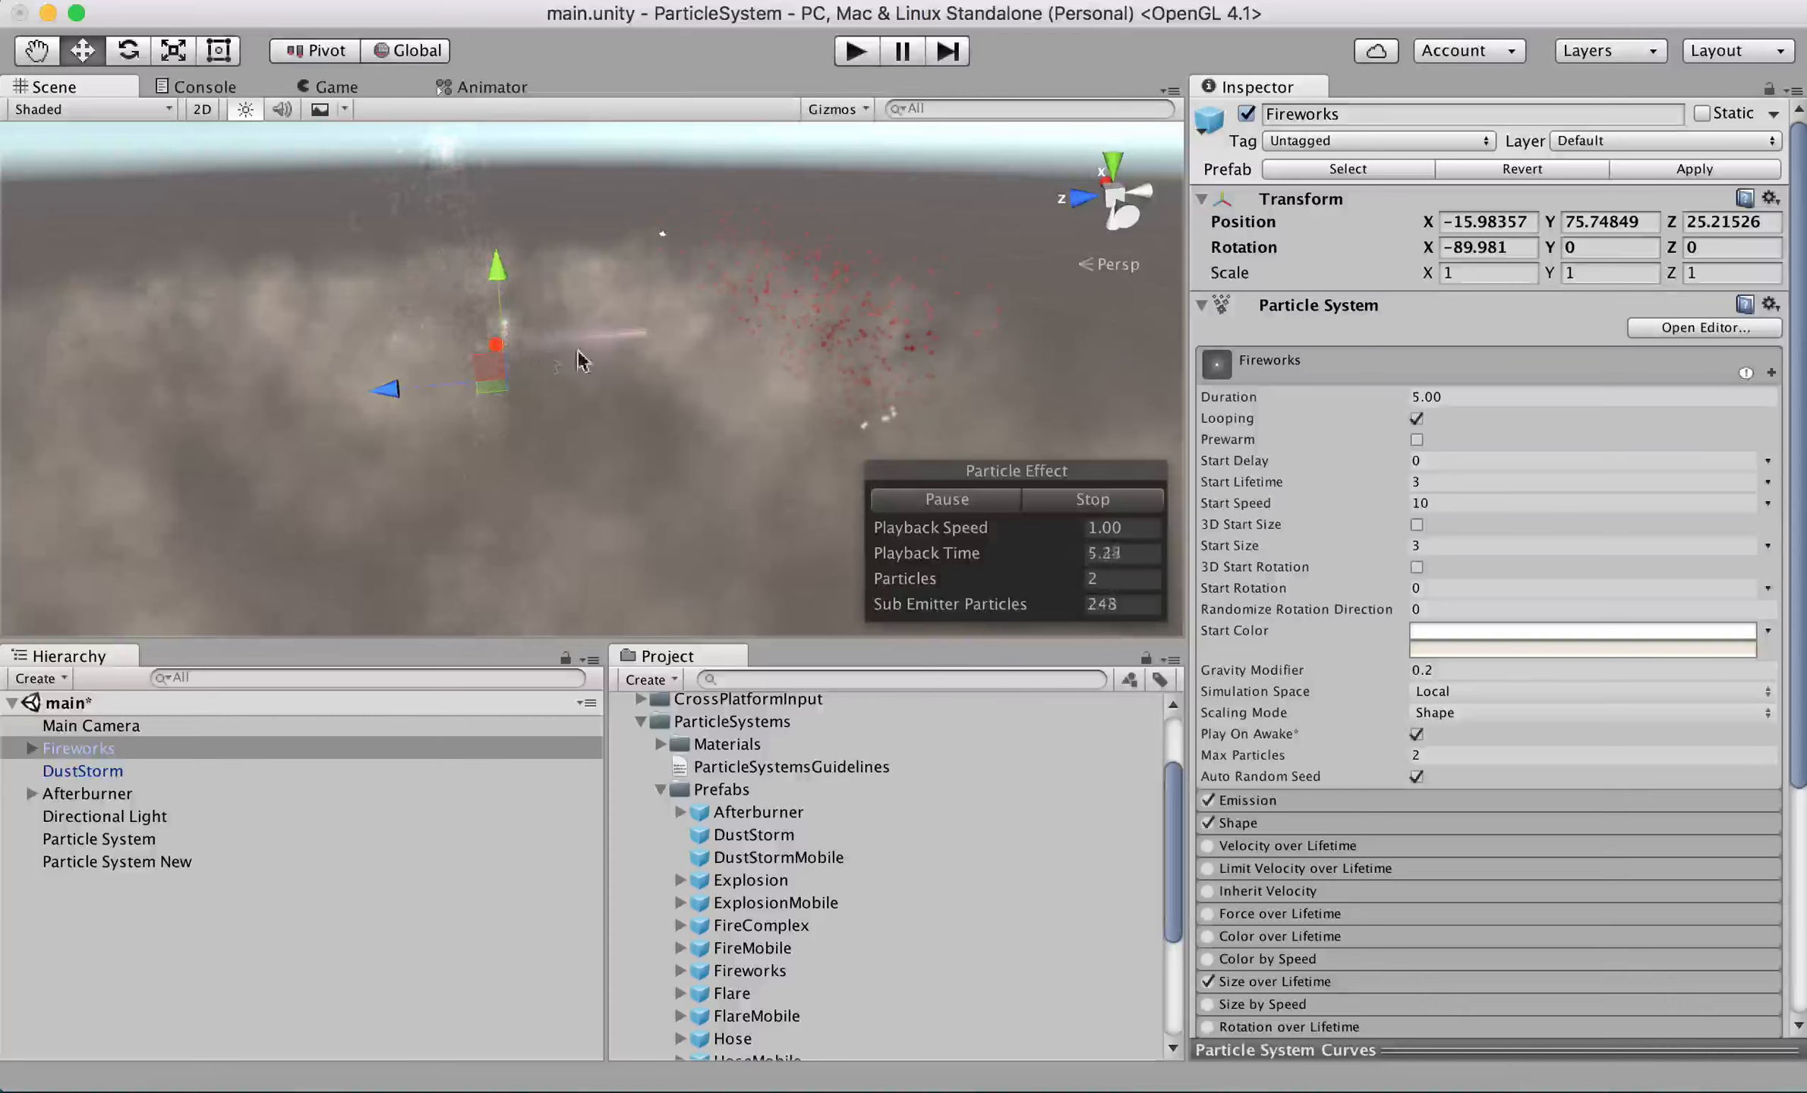
{"action": "middle_click_drag", "start_coordinate": [644, 334], "coordinate": [664, 388]}
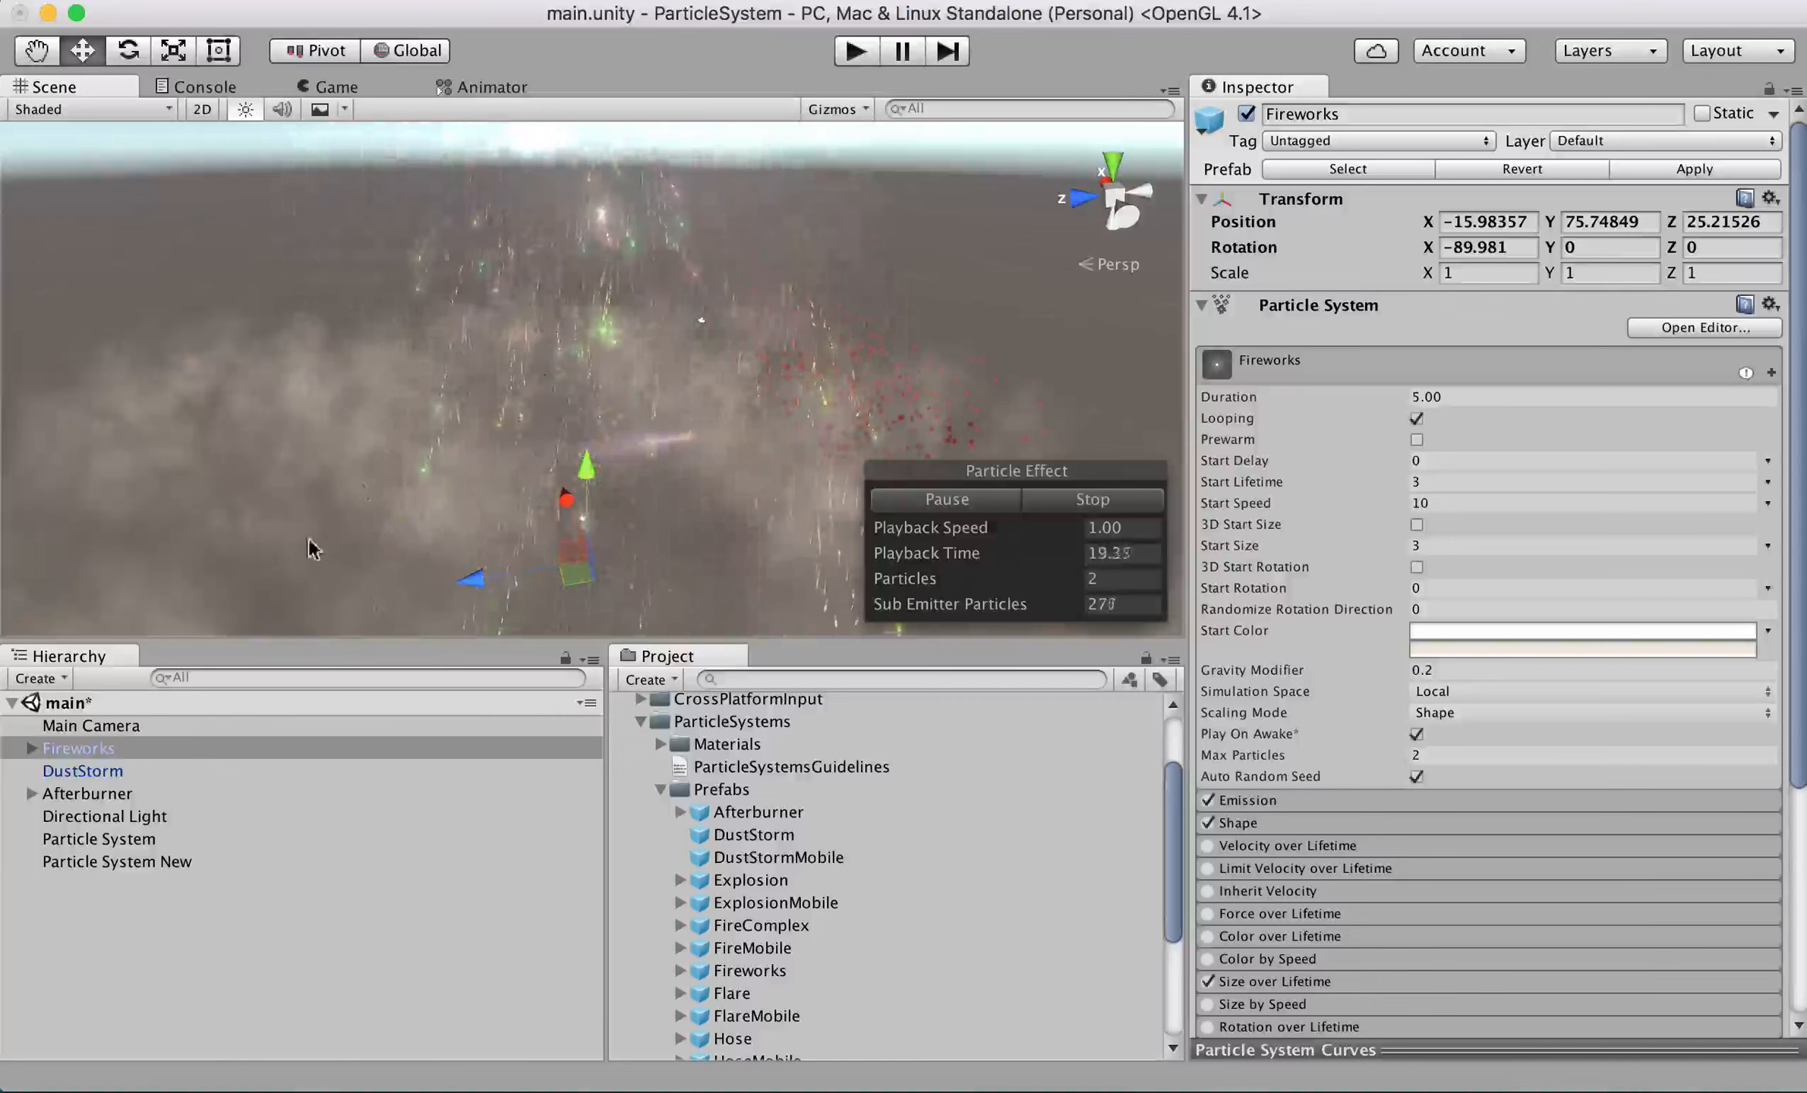
Step: Inspect the child objects of Fireworks, viewing the particle settings of Smoke and Trails before returning to the parent
{"action": "left_click", "coordinate": [32, 748]}
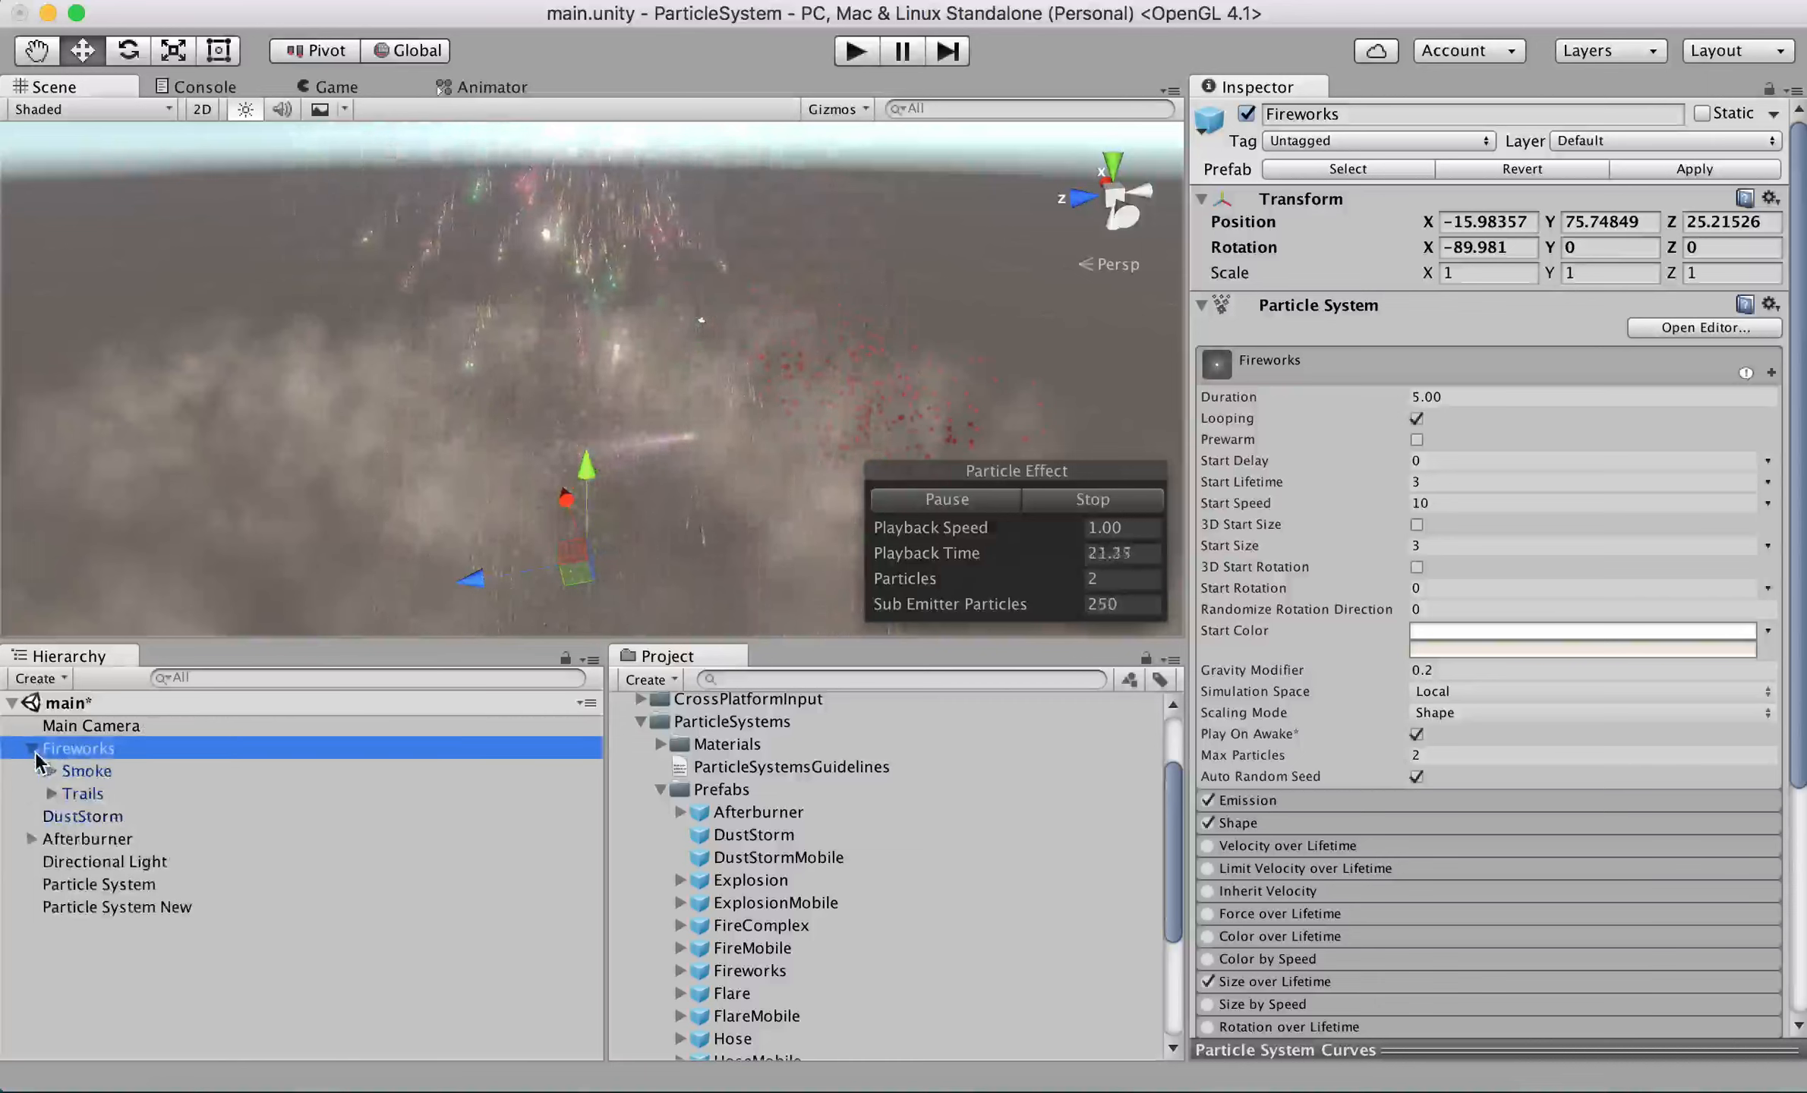
{"action": "left_click", "coordinate": [32, 750]}
{"action": "left_click", "coordinate": [32, 749]}
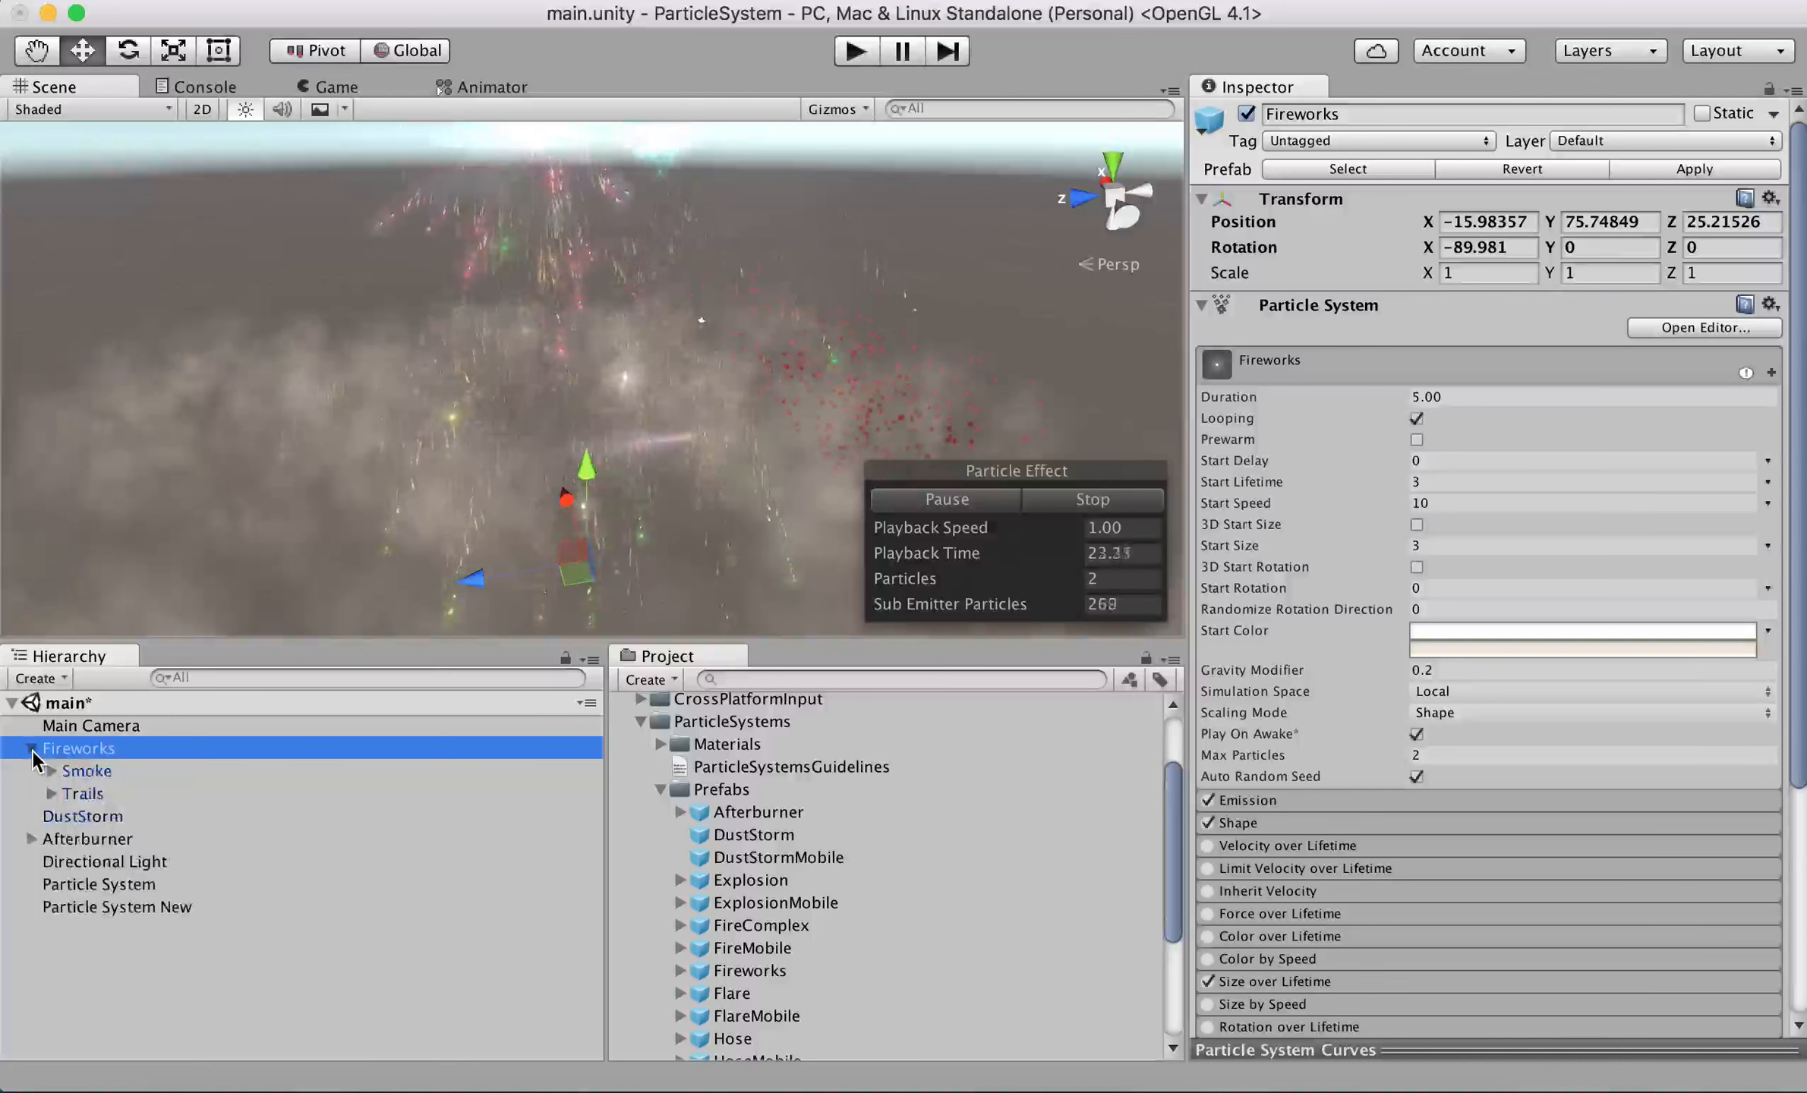
{"action": "left_click", "coordinate": [32, 749]}
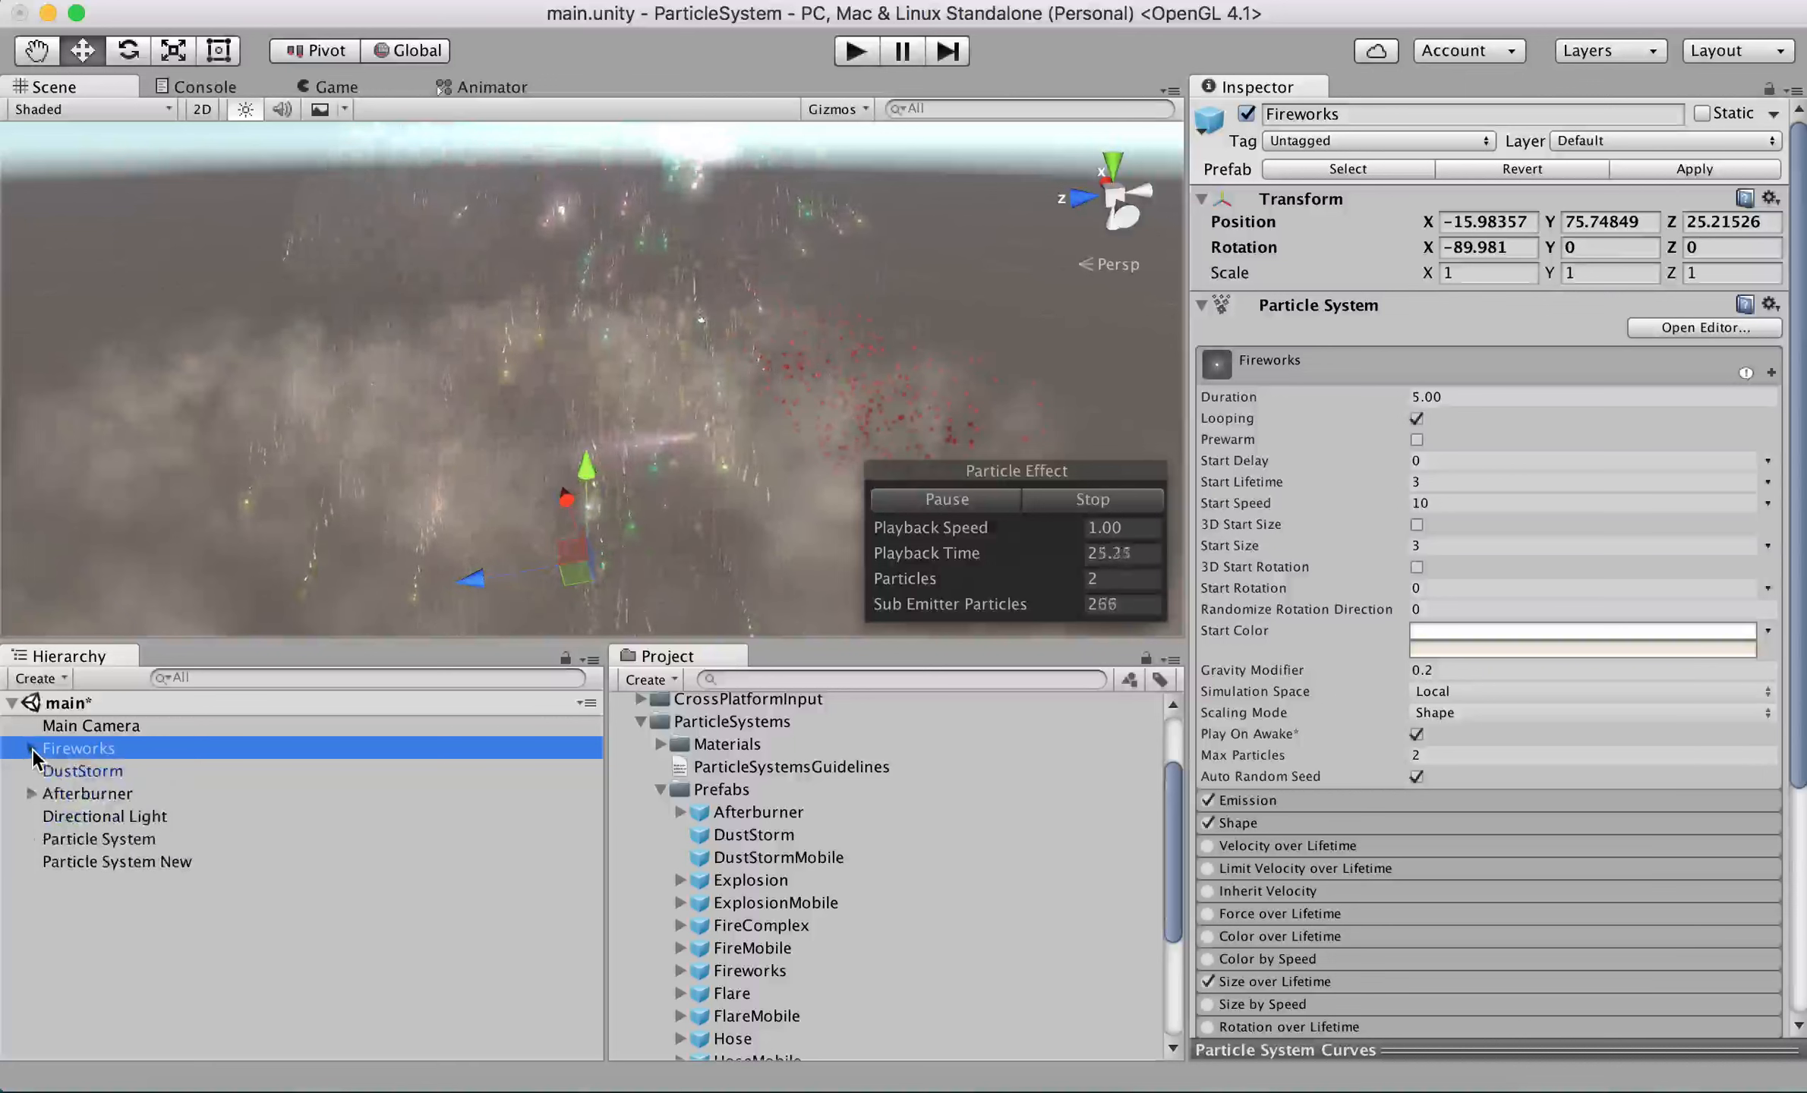
{"action": "left_click", "coordinate": [32, 749]}
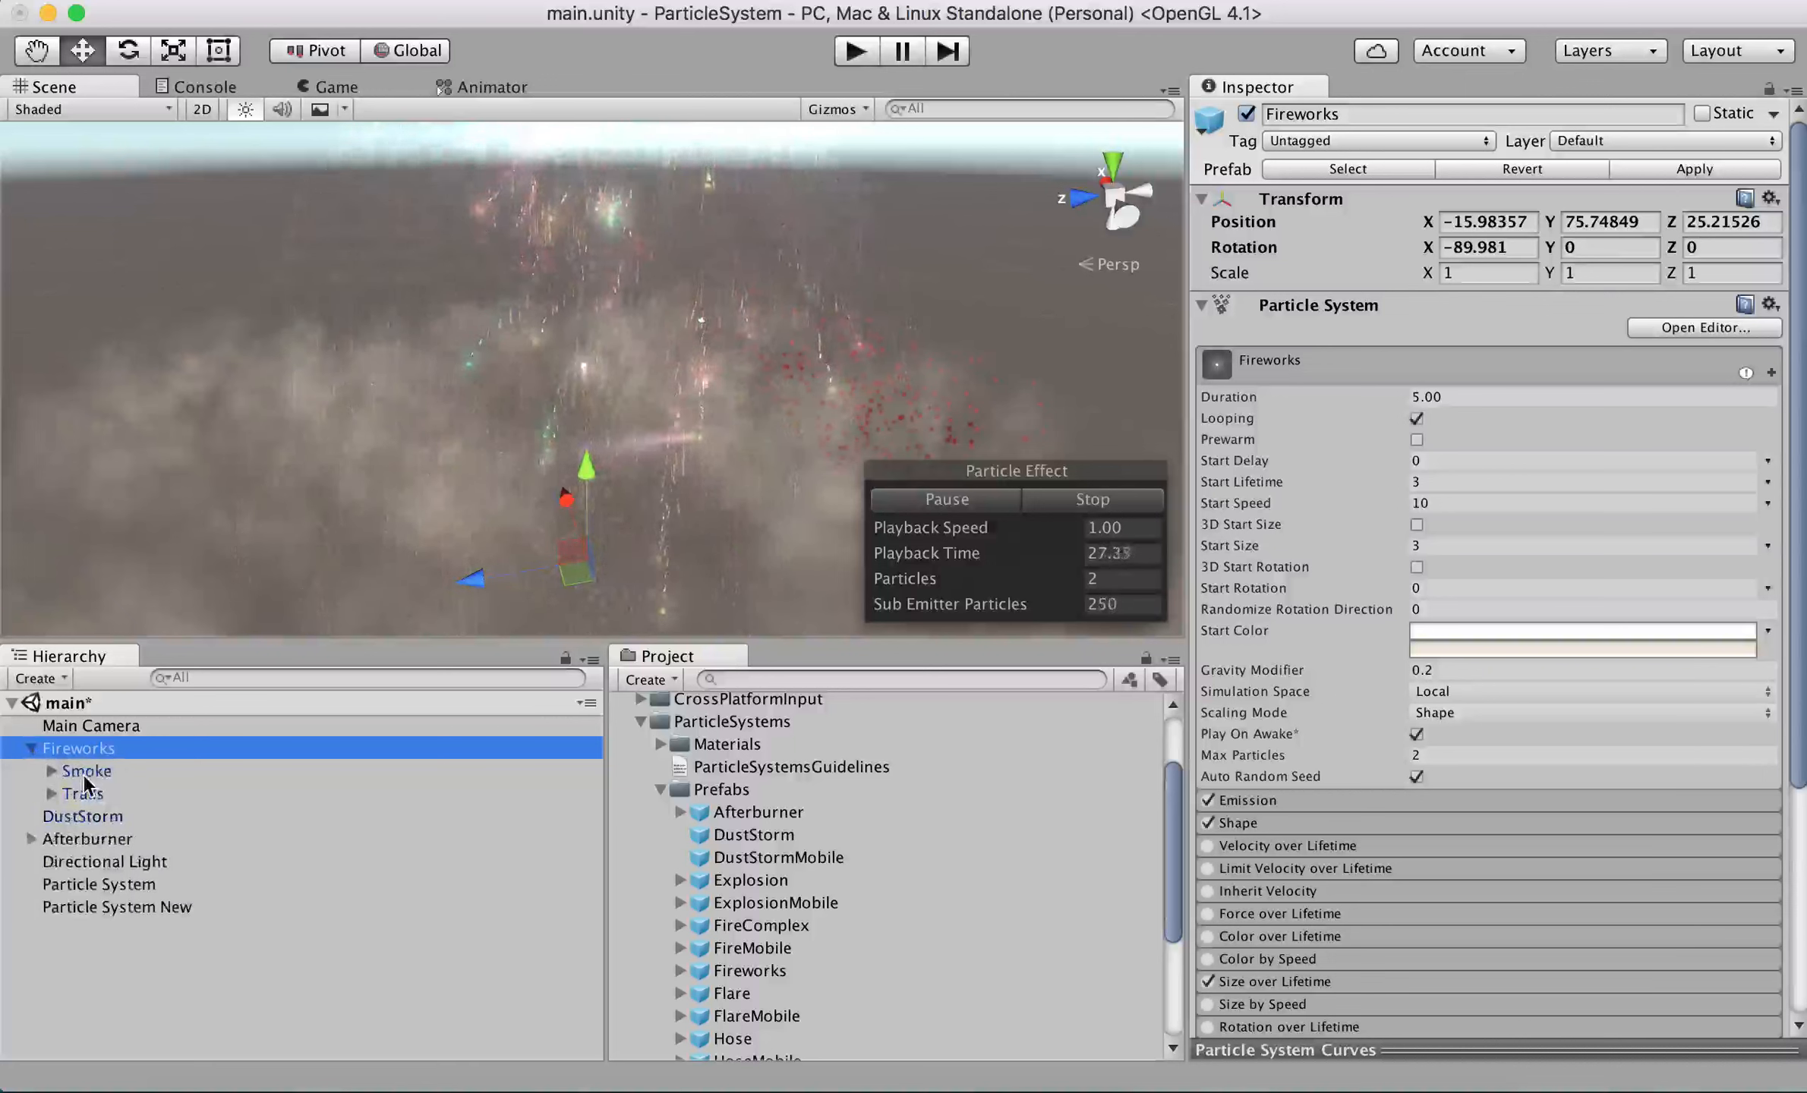
{"action": "left_click", "coordinate": [78, 772]}
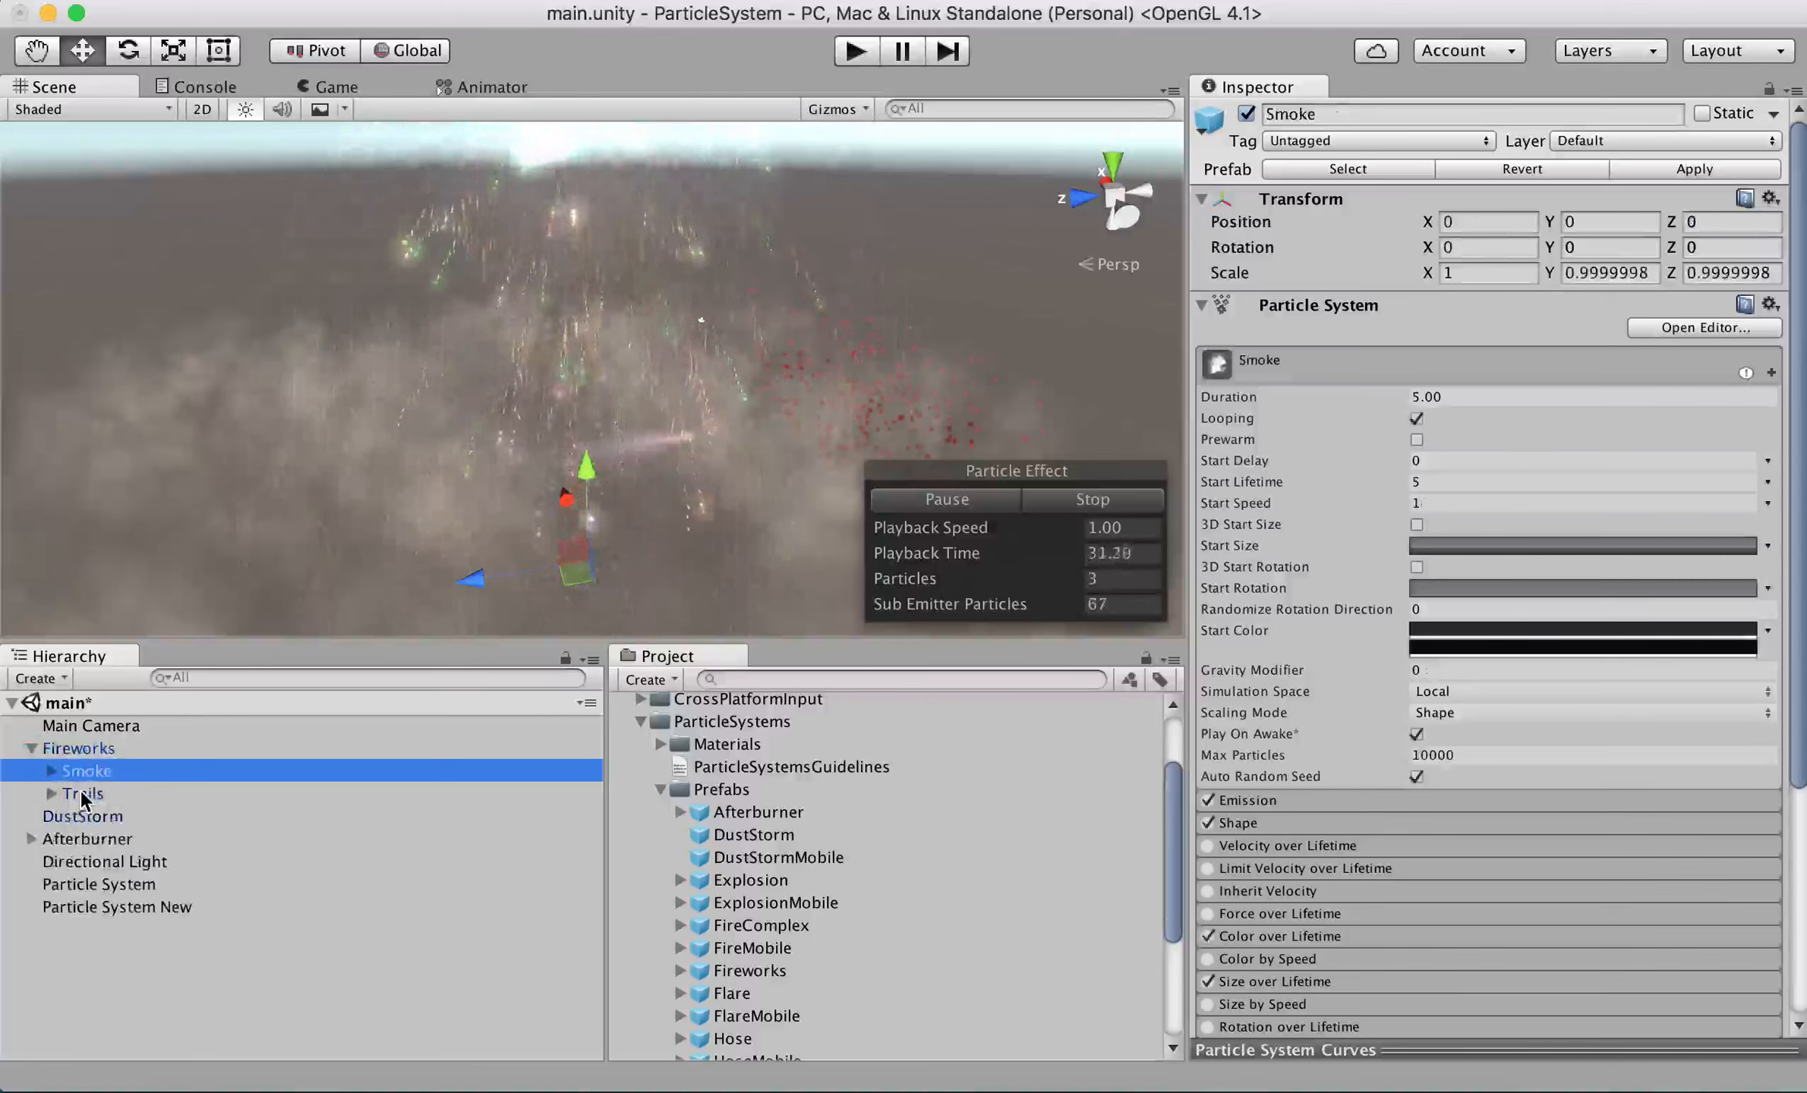
{"action": "left_click", "coordinate": [84, 794]}
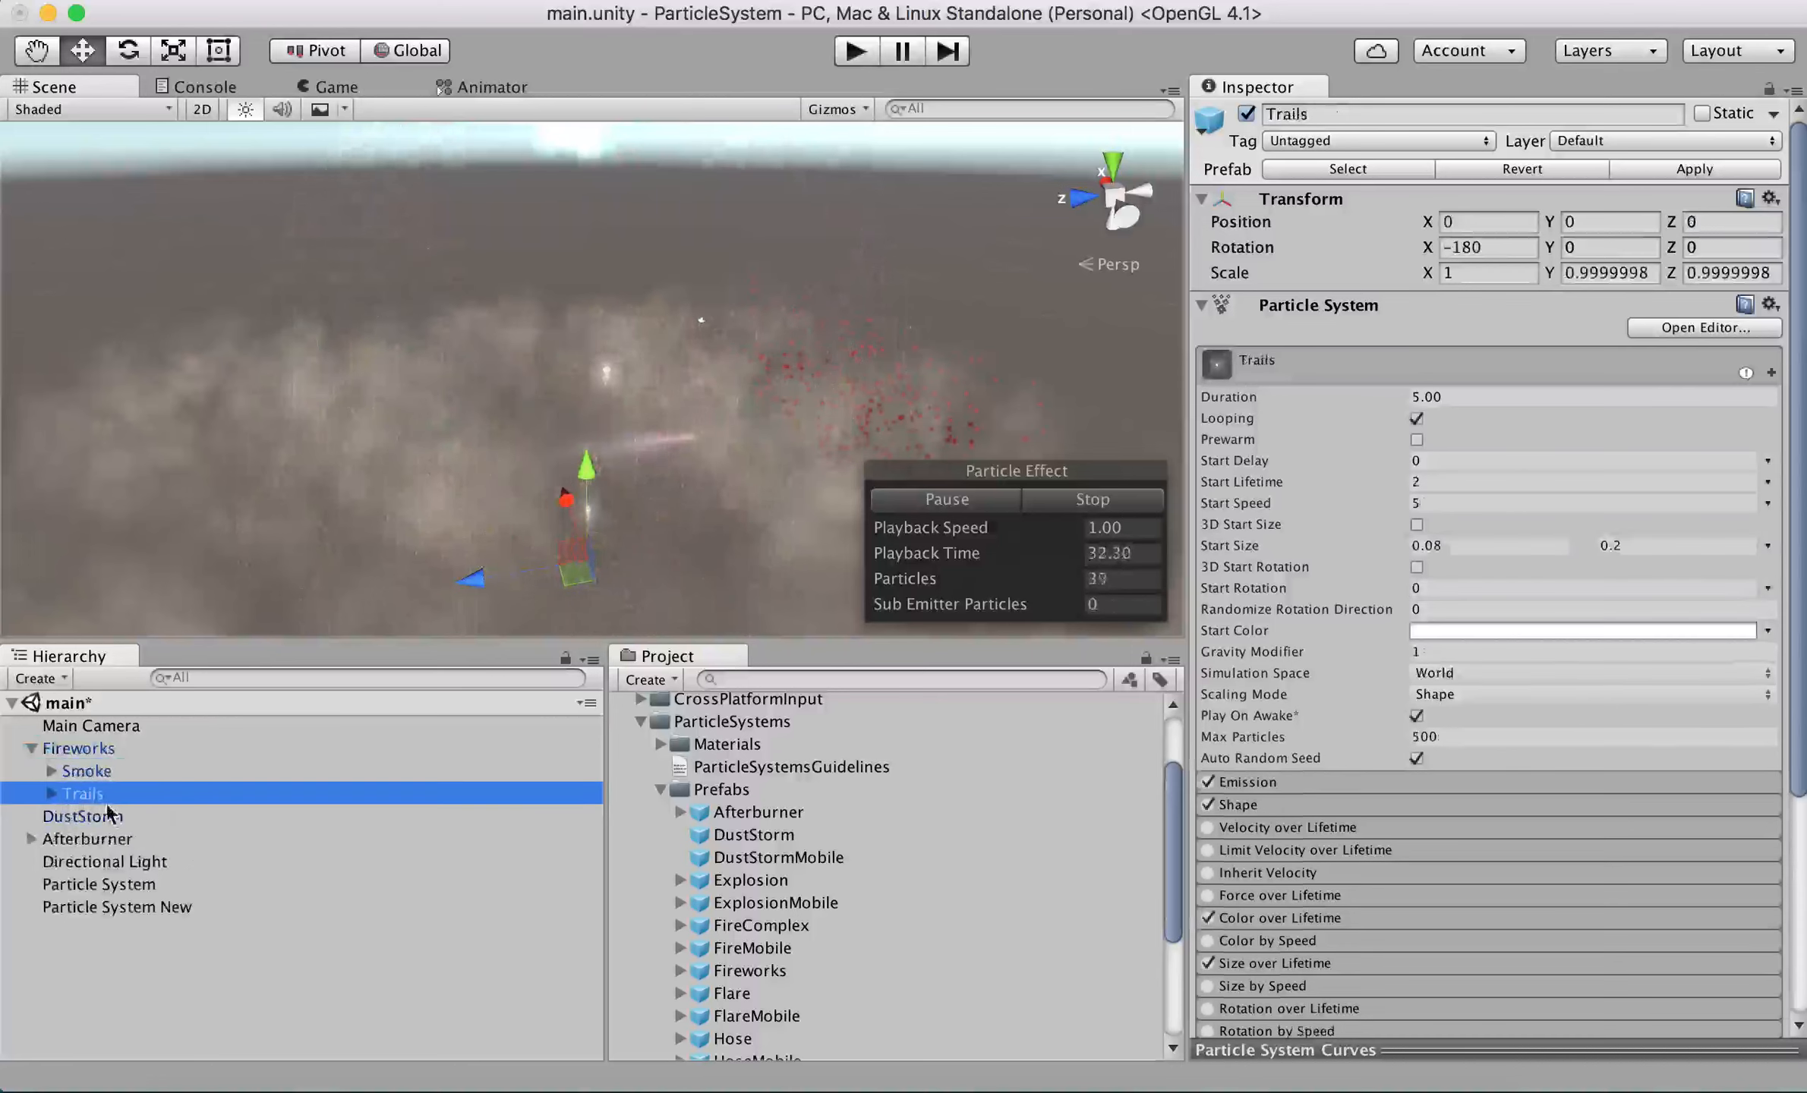
{"action": "left_click", "coordinate": [90, 750]}
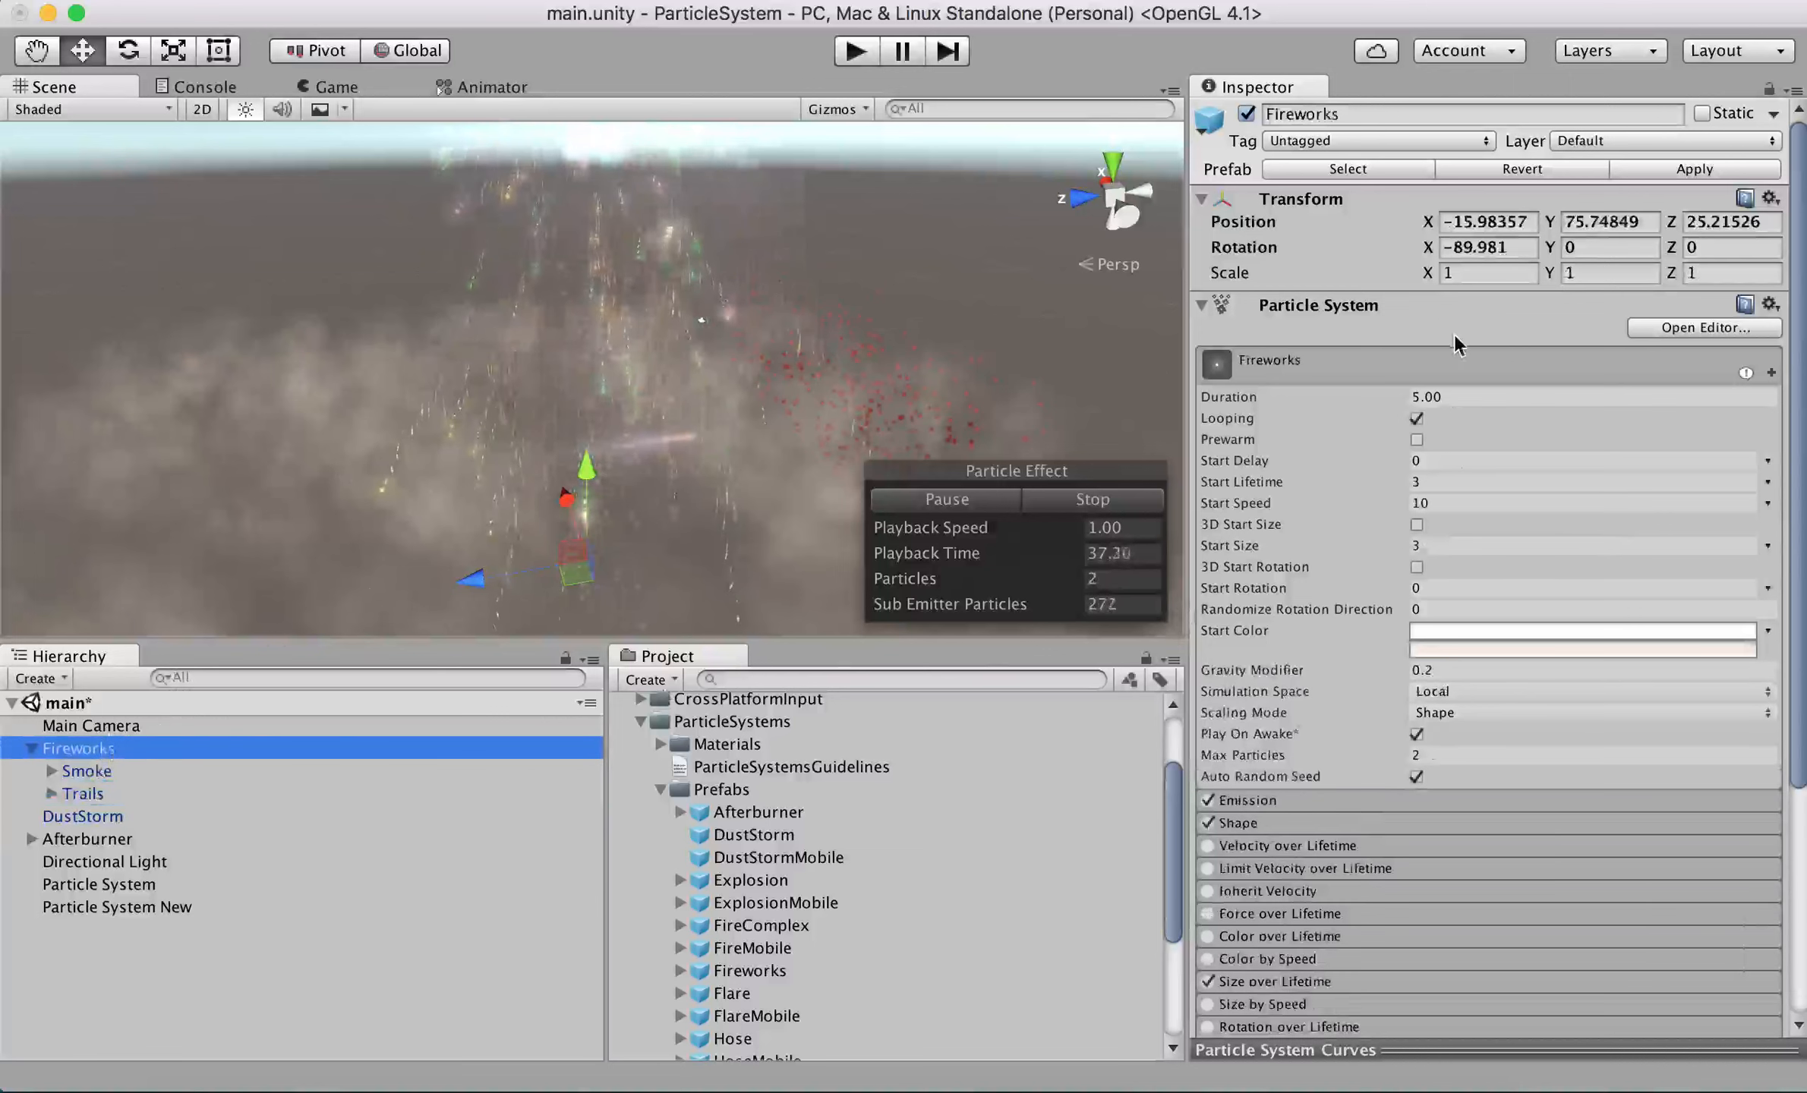
Step: Review the Emission and Shape modules of the Fireworks particle system
{"action": "left_click_drag", "start_coordinate": [1797, 557], "coordinate": [1796, 585]}
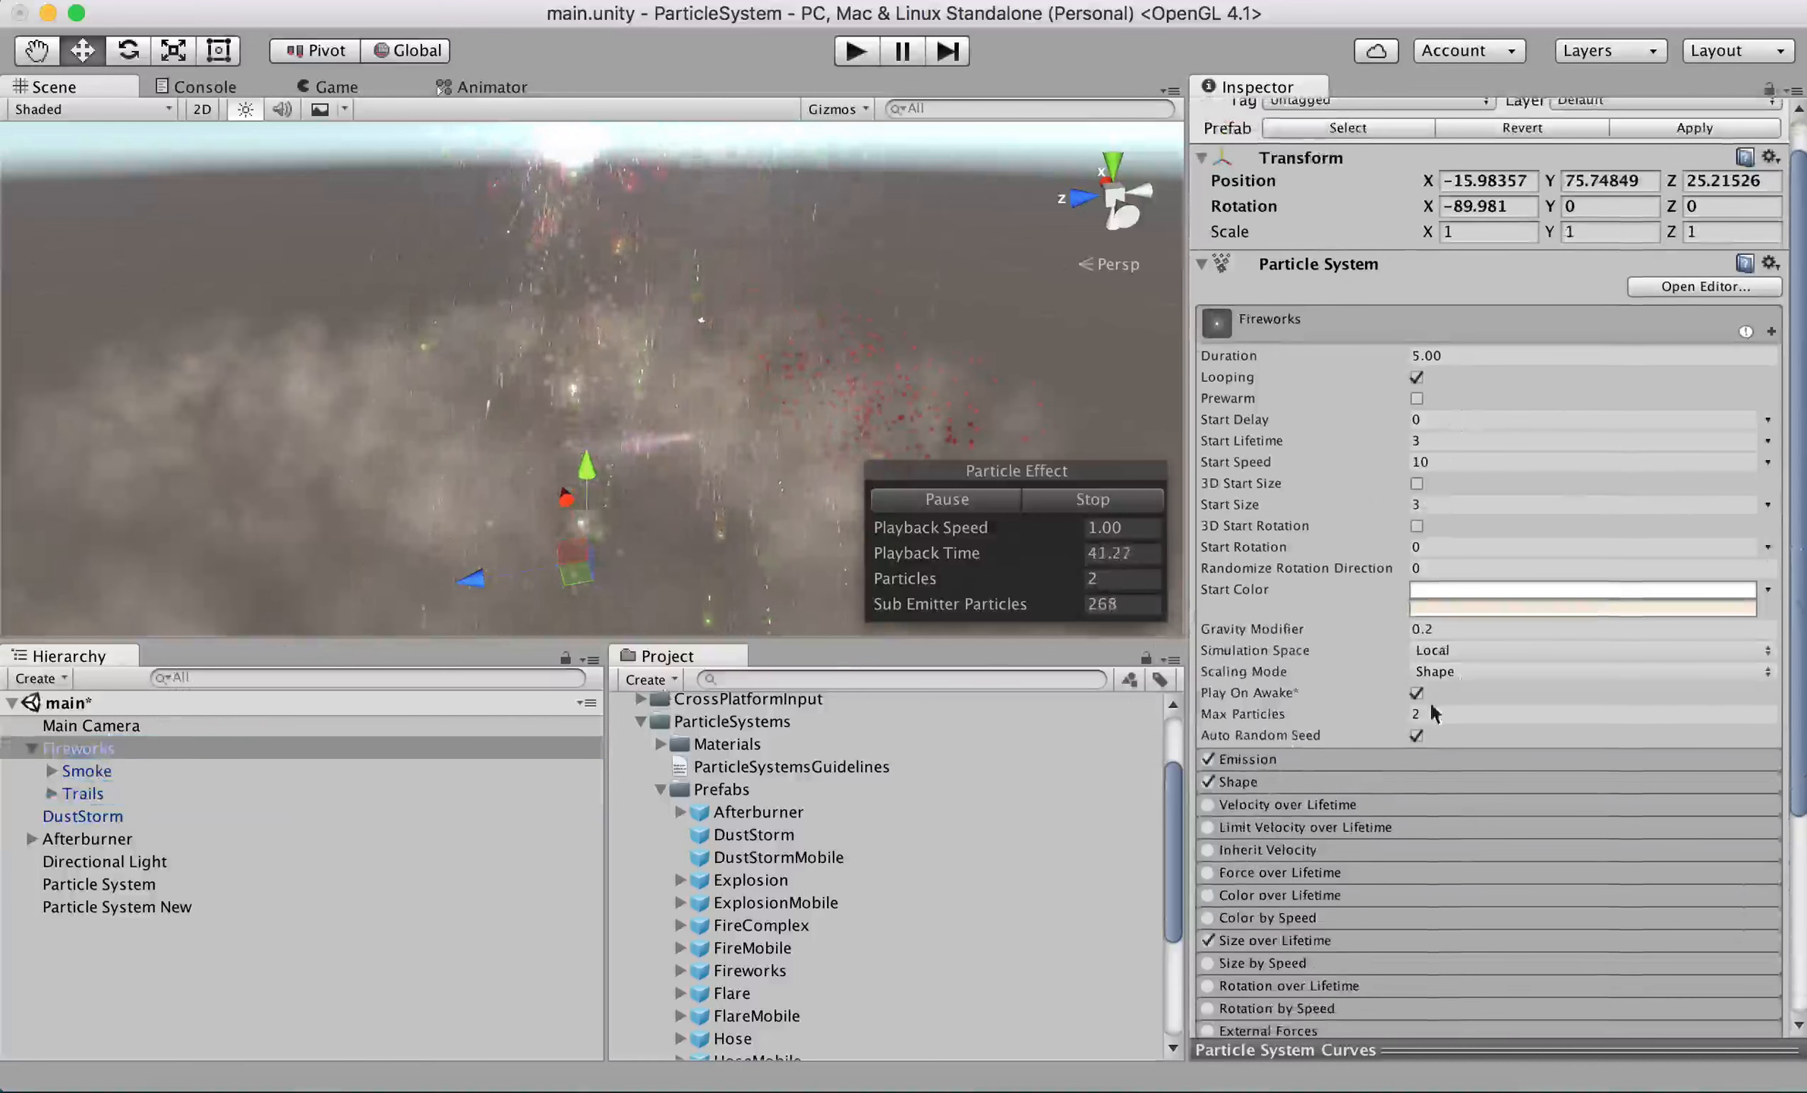
{"action": "left_click", "coordinate": [1350, 764]}
{"action": "left_click", "coordinate": [1353, 764]}
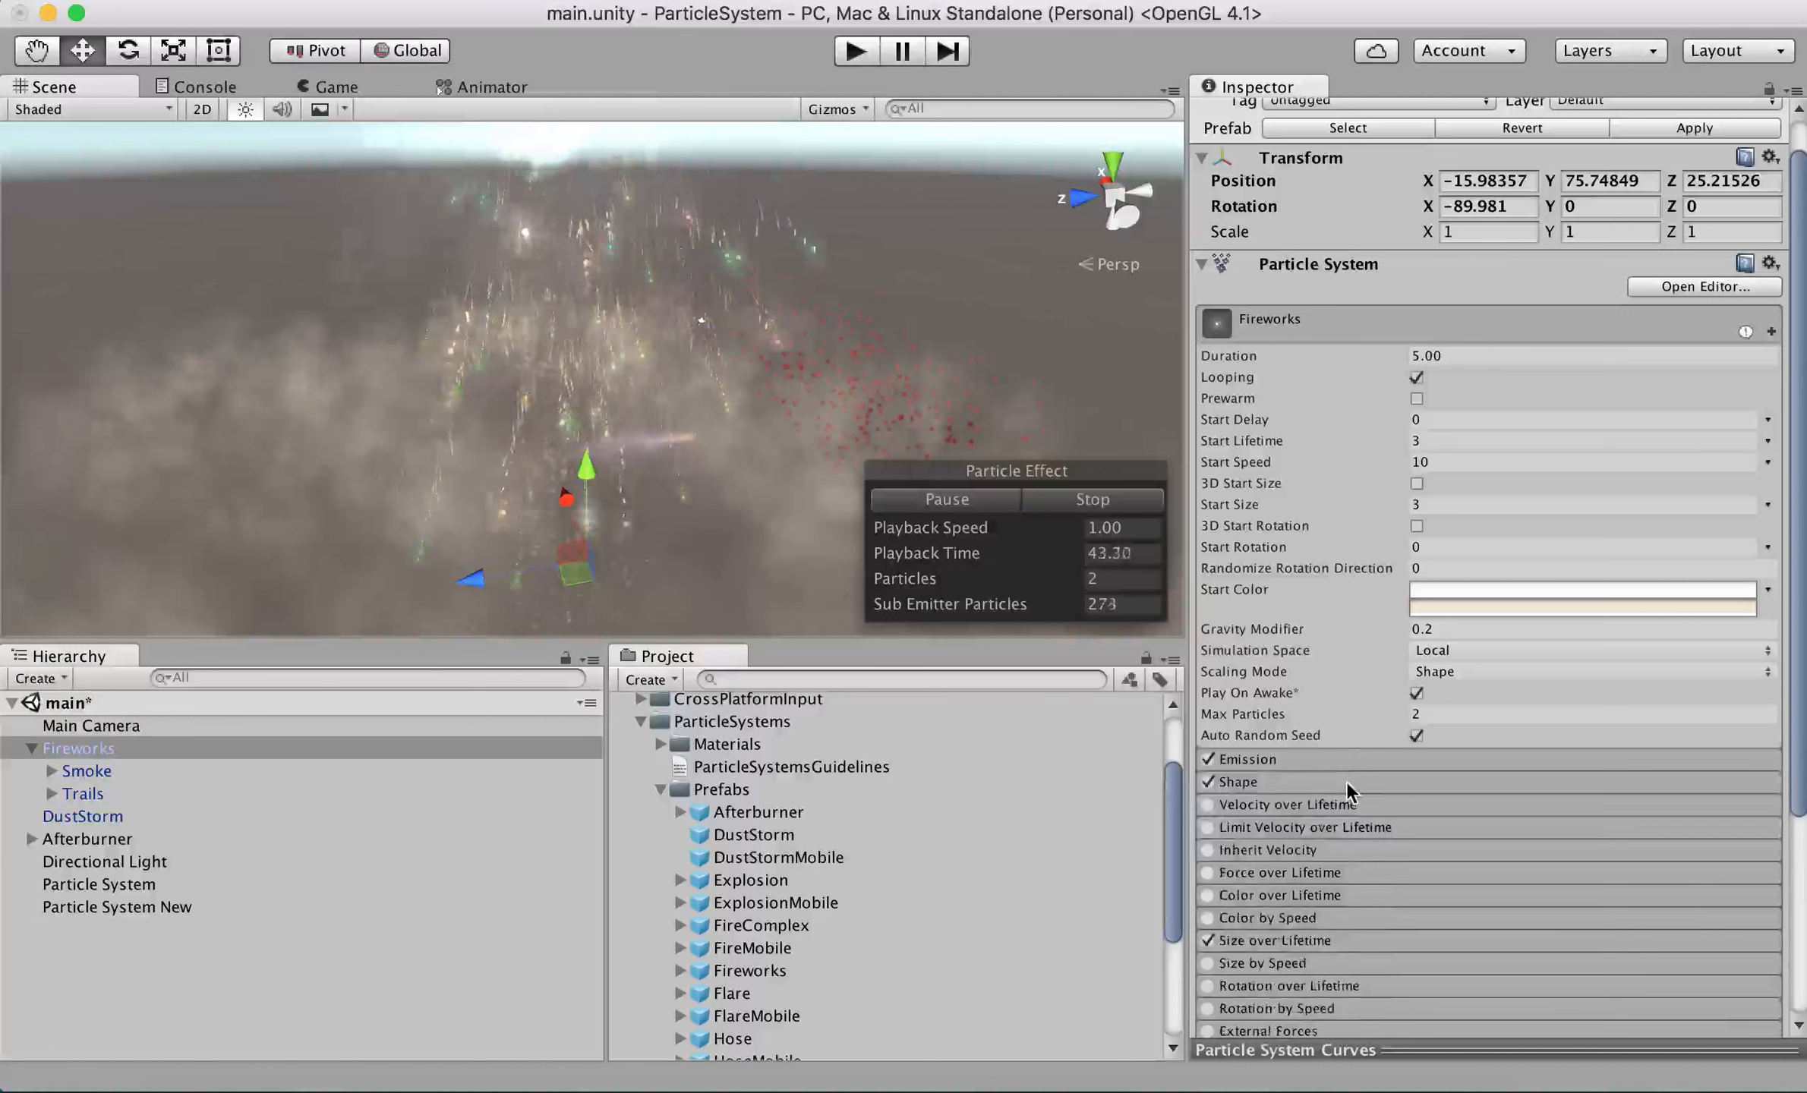
{"action": "left_click", "coordinate": [1347, 780]}
{"action": "left_click", "coordinate": [1346, 781]}
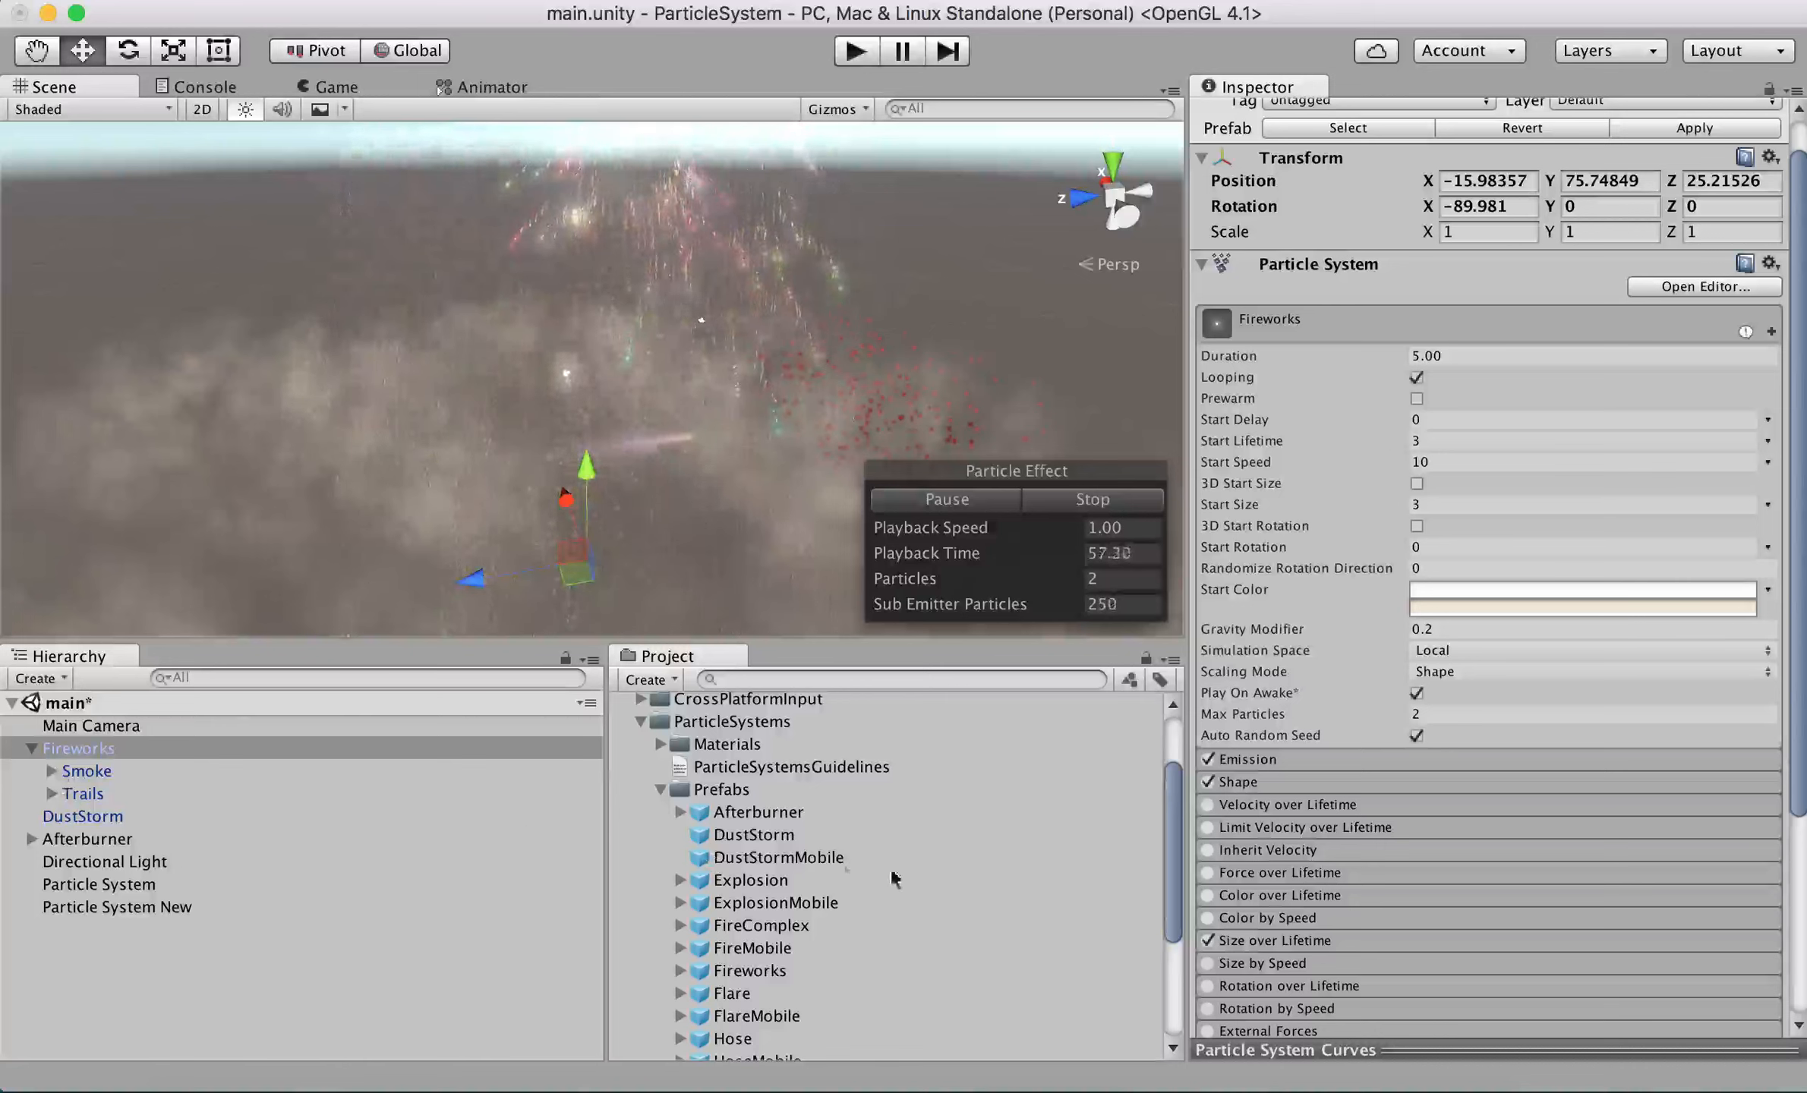
Step: Place the Explosion prefab in the scene beside the fireworks and view it
{"action": "left_click_drag", "start_coordinate": [1164, 845], "coordinate": [1161, 888]}
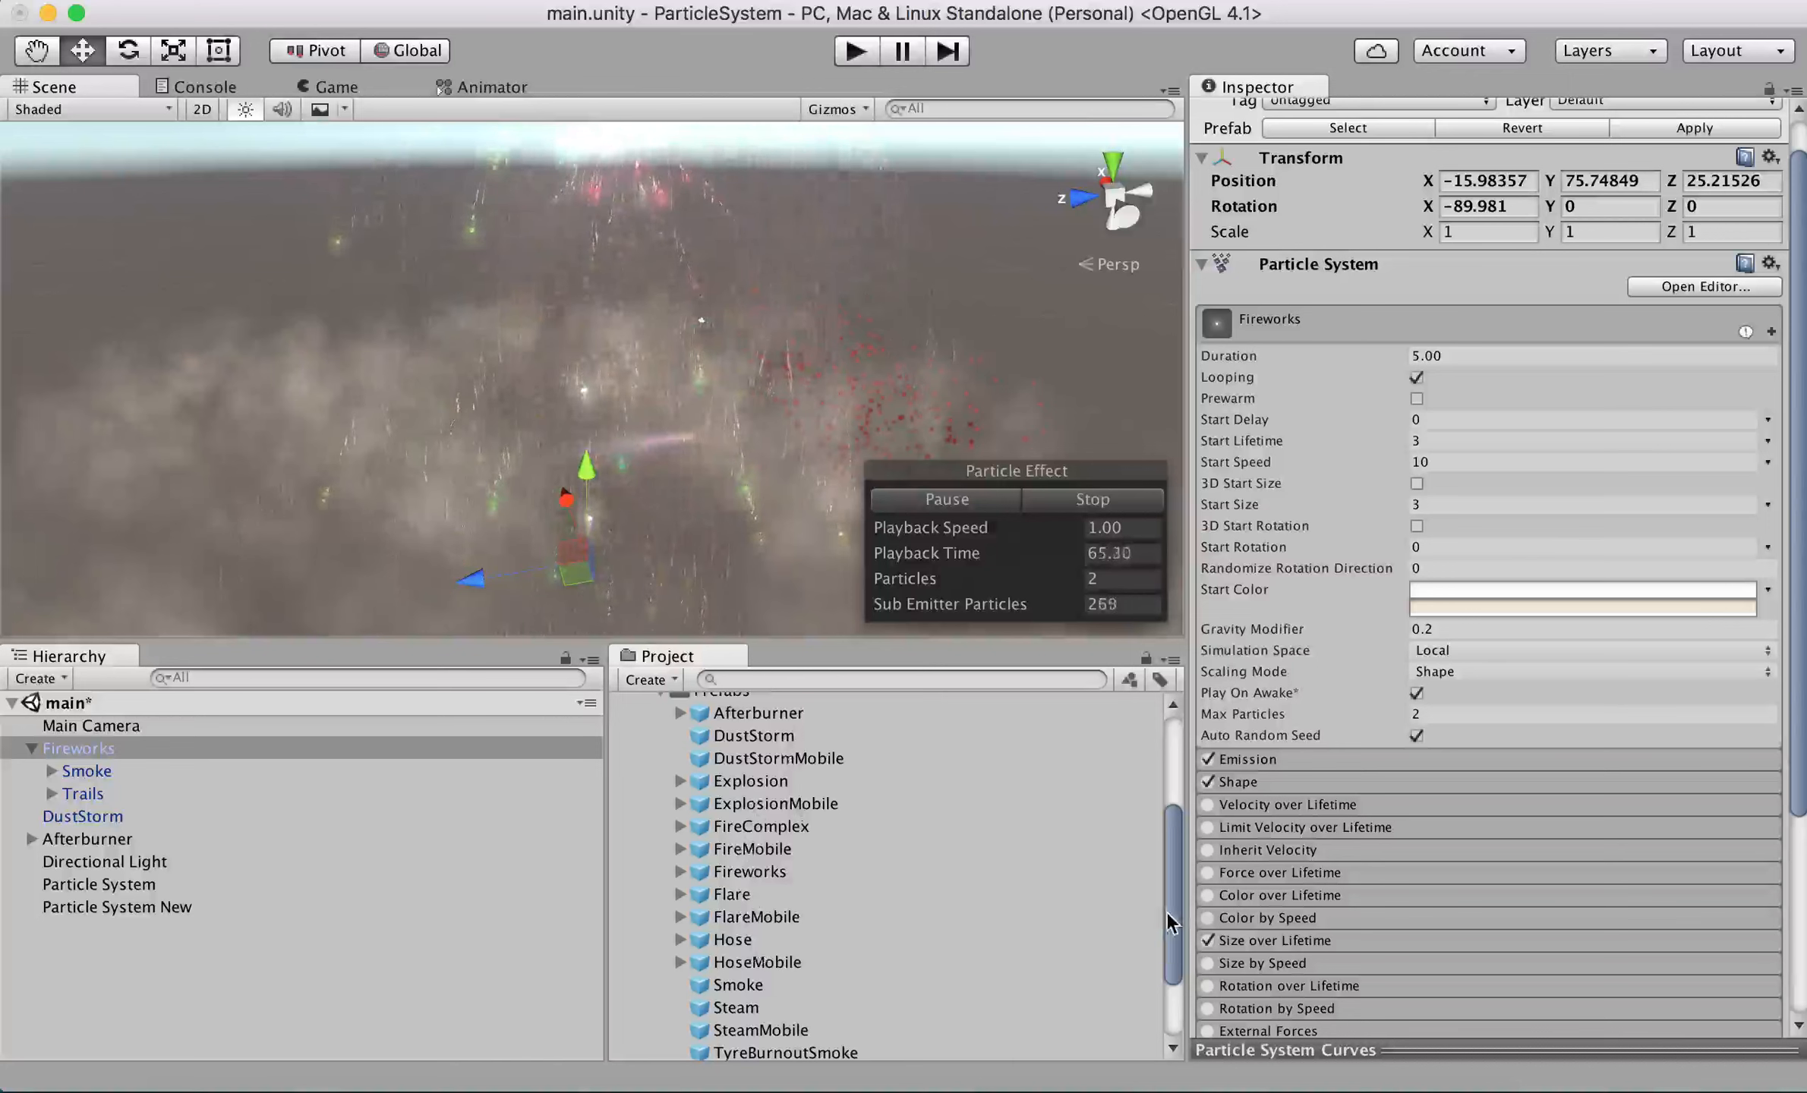
{"action": "left_click_drag", "start_coordinate": [1166, 910], "coordinate": [1166, 928]}
{"action": "left_click_drag", "start_coordinate": [765, 742], "coordinate": [221, 490]}
{"action": "middle_click_drag", "start_coordinate": [417, 576], "coordinate": [446, 524]}
{"action": "scroll", "coordinate": [570, 536], "scroll_direction": "down", "scroll_amount": 5}
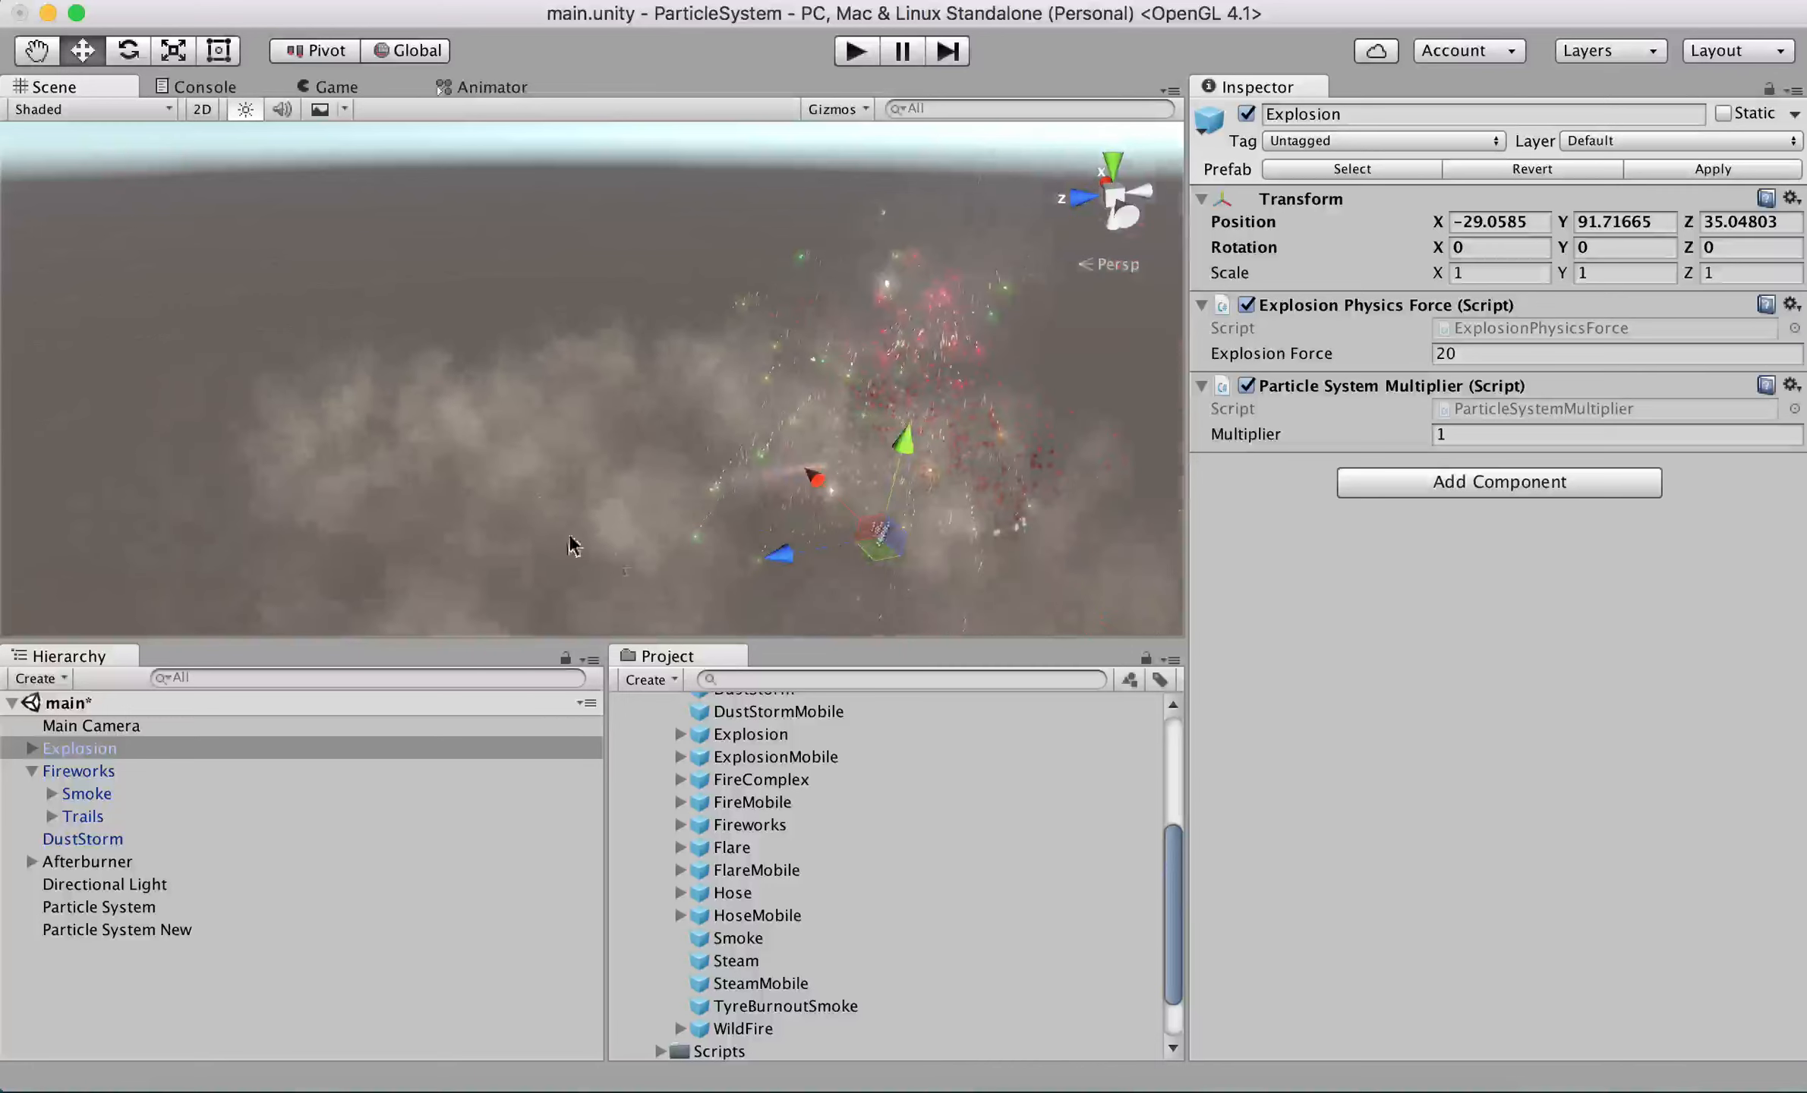
{"action": "middle_click_drag", "start_coordinate": [570, 543], "coordinate": [593, 495]}
{"action": "scroll", "coordinate": [569, 495], "scroll_direction": "up", "scroll_amount": 5}
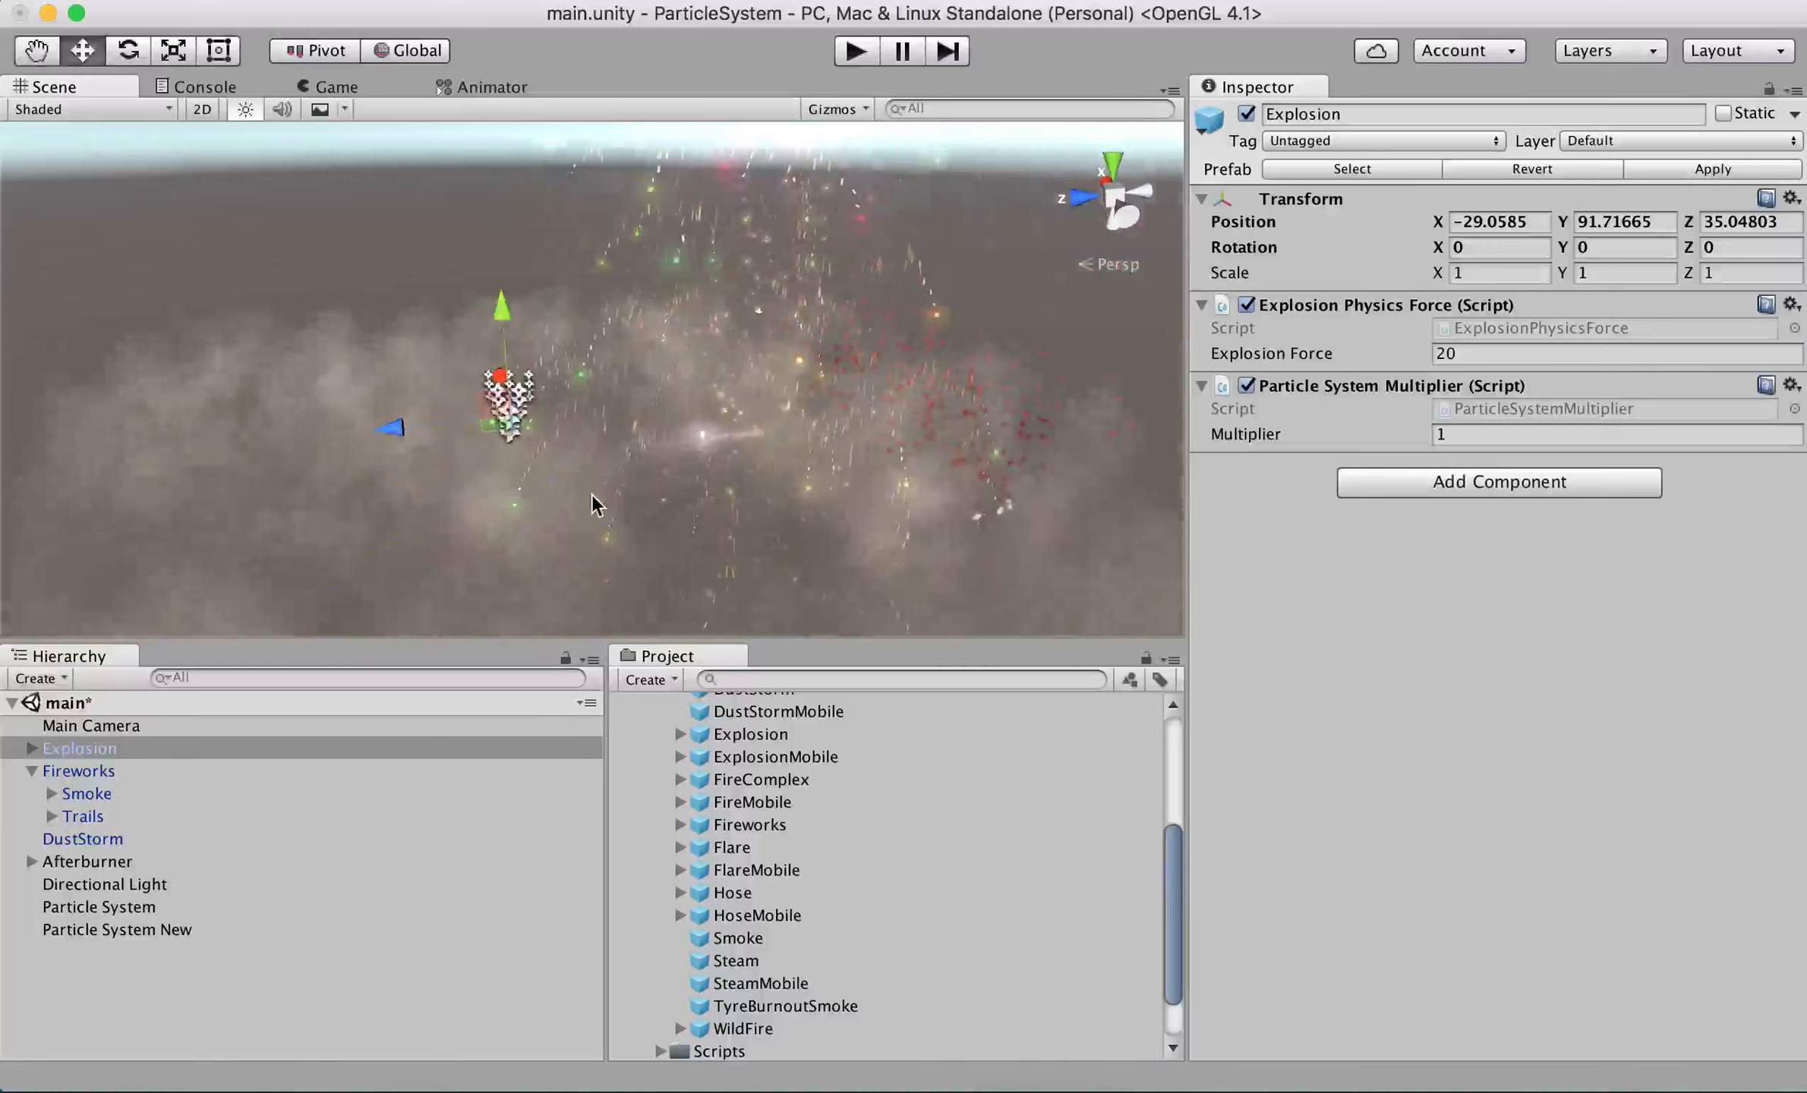
Step: Delete the Explosion object from the scene
{"action": "left_click", "coordinate": [211, 751]}
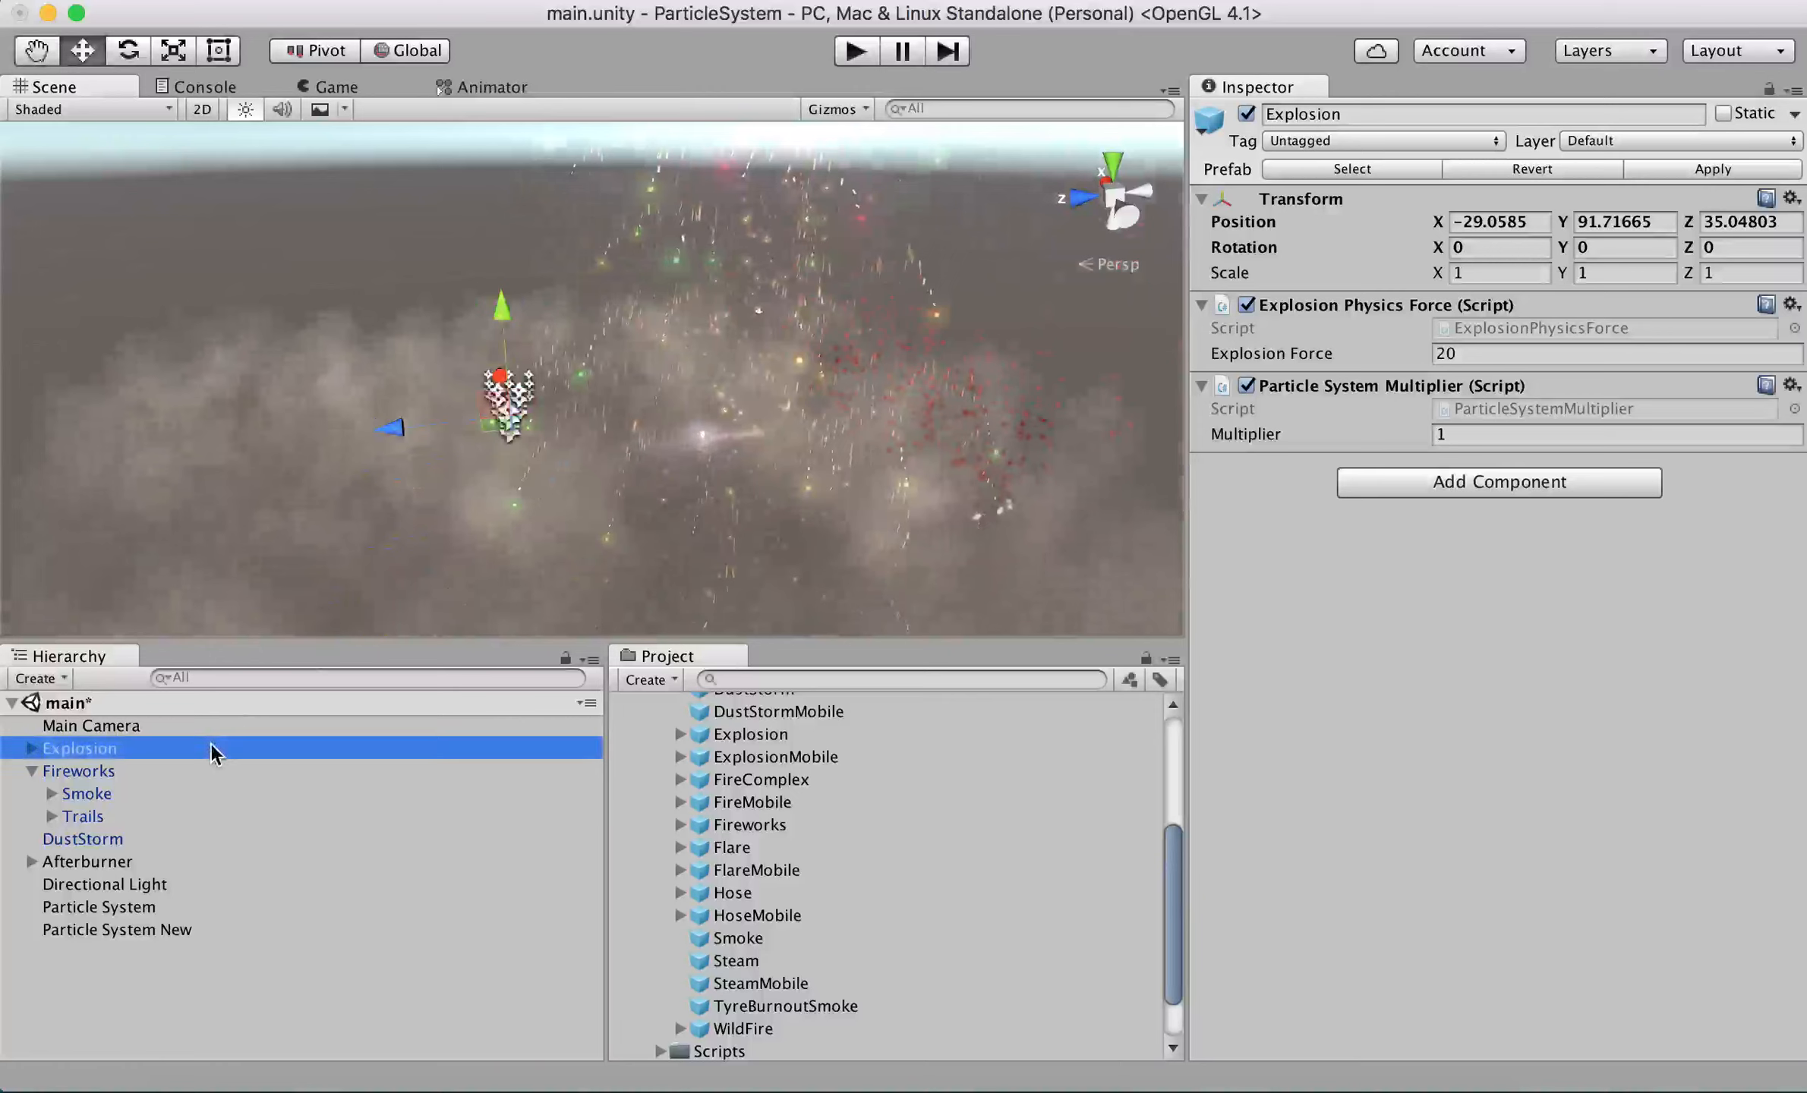
{"action": "right_click", "coordinate": [211, 751]}
{"action": "left_click", "coordinate": [312, 831]}
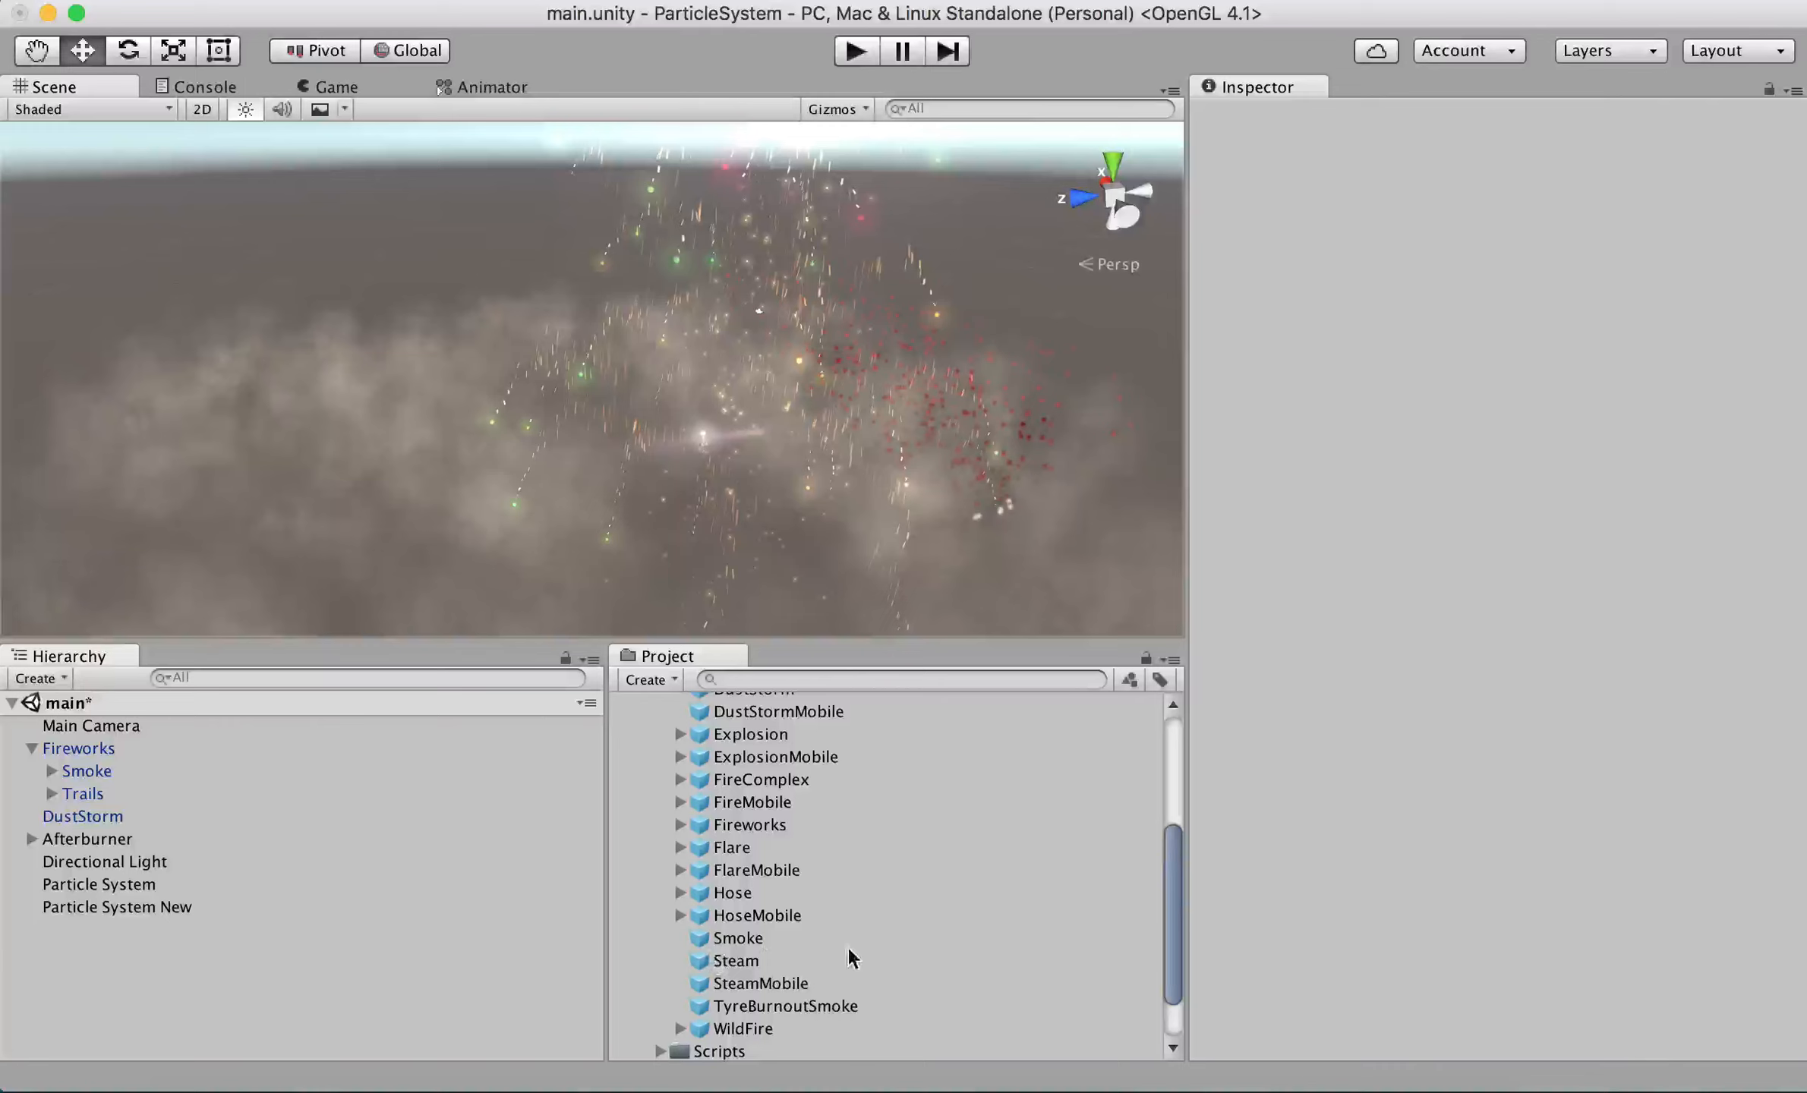
Step: Examine the contents of the CrossPlatformInput, ParticleSystems and Utility folders in Standard Assets
{"action": "left_click_drag", "start_coordinate": [1171, 915], "coordinate": [1163, 798]}
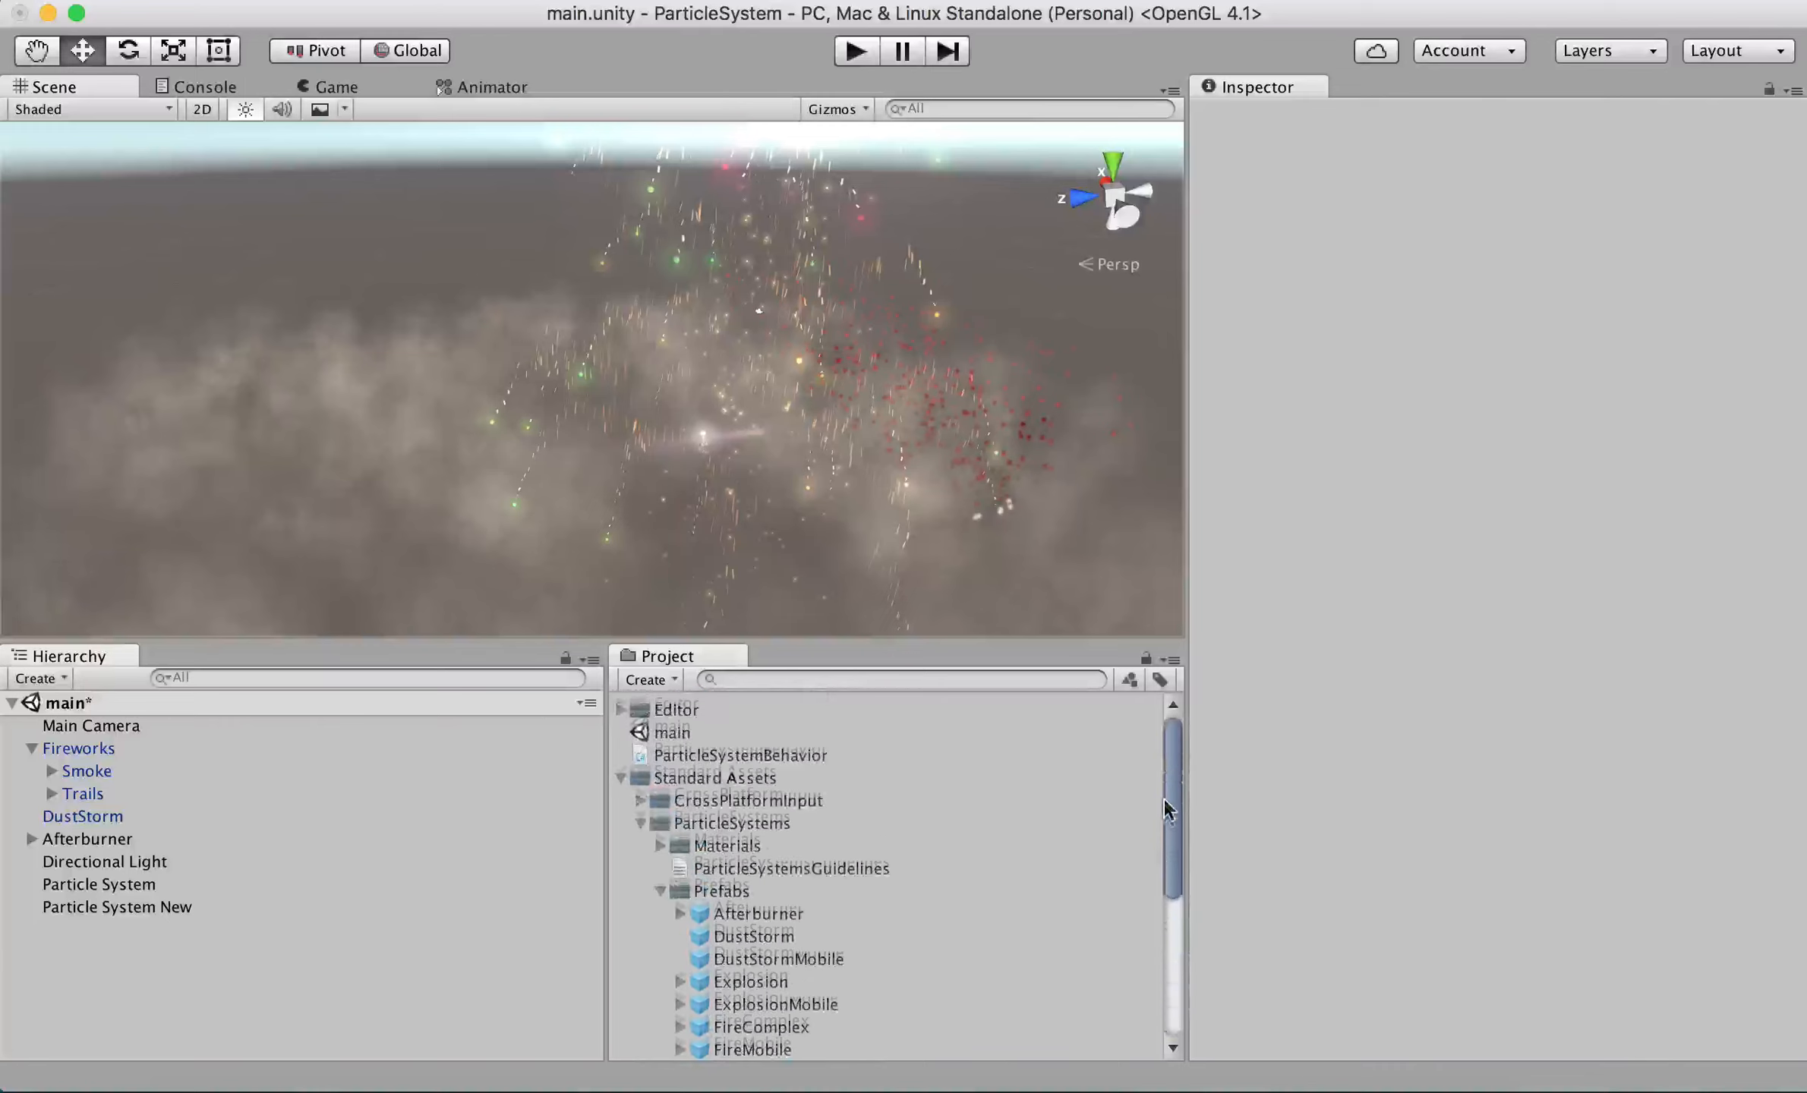
{"action": "left_click", "coordinate": [640, 801]}
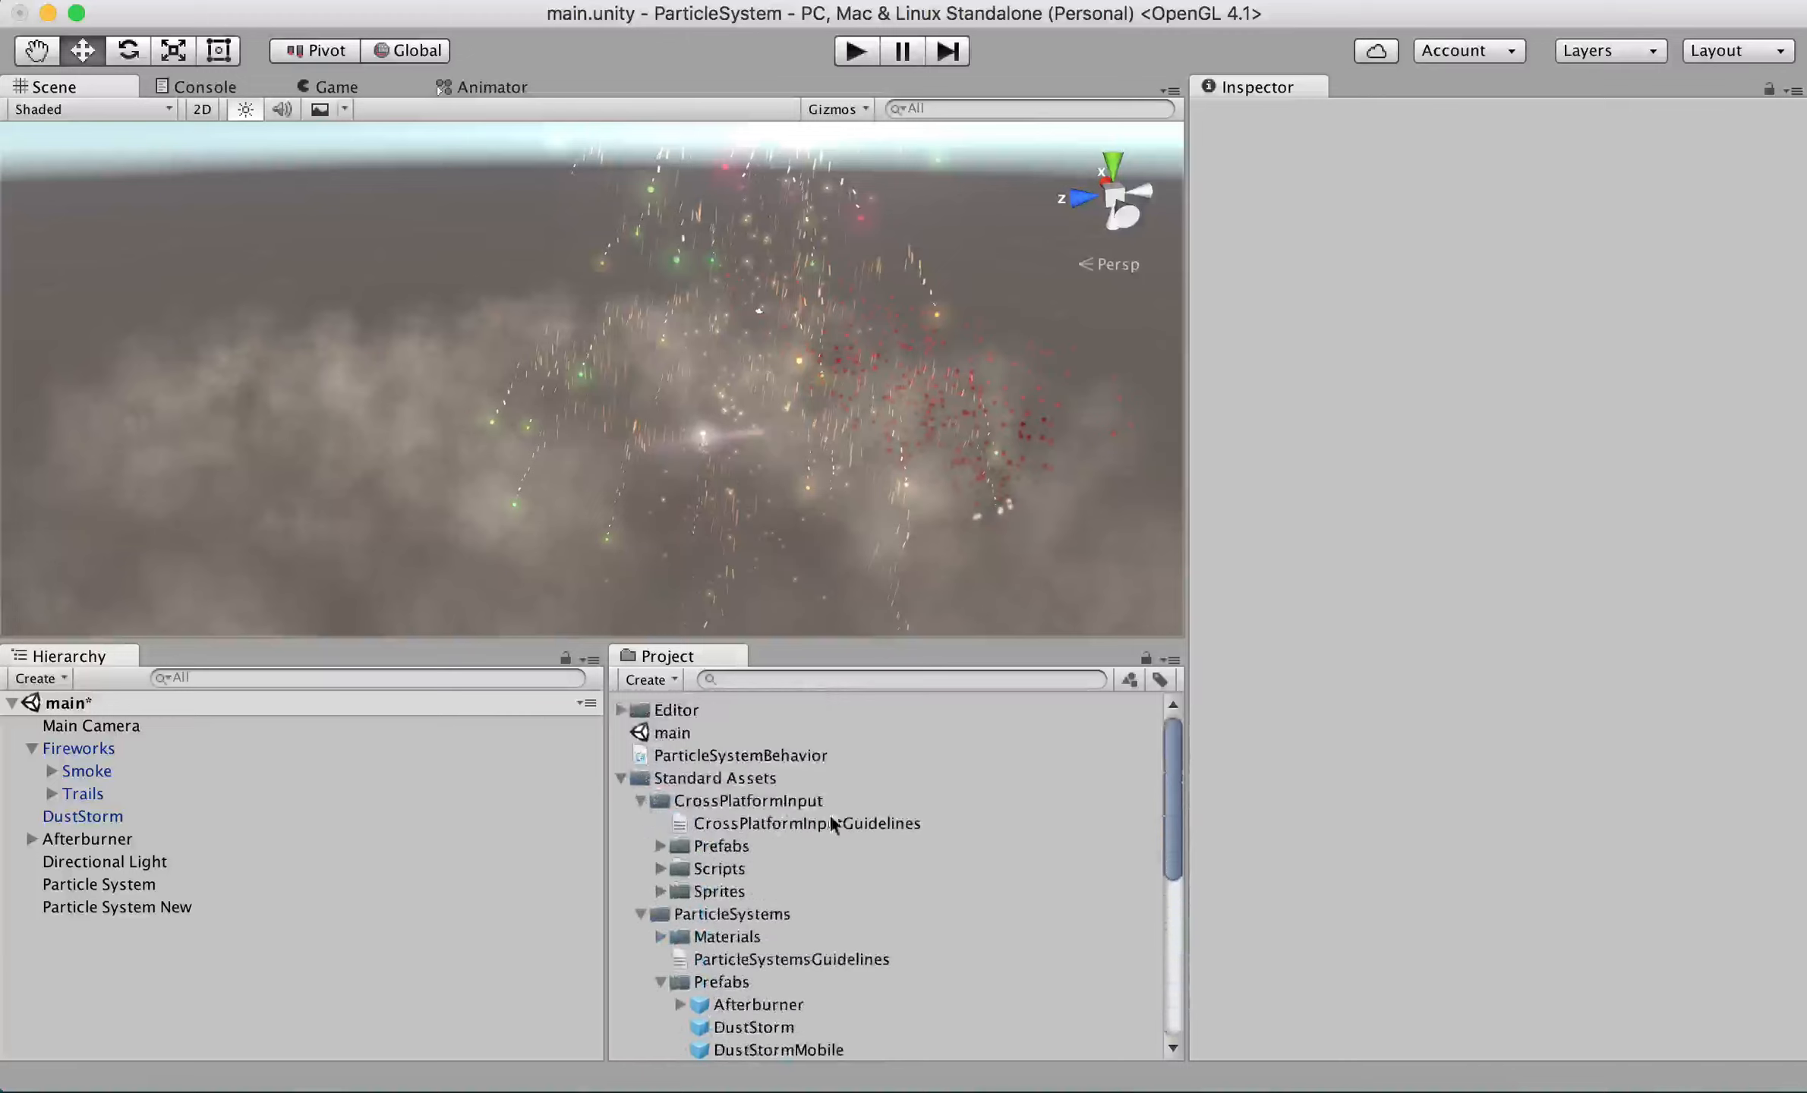
{"action": "left_click_drag", "start_coordinate": [1177, 810], "coordinate": [1172, 966]}
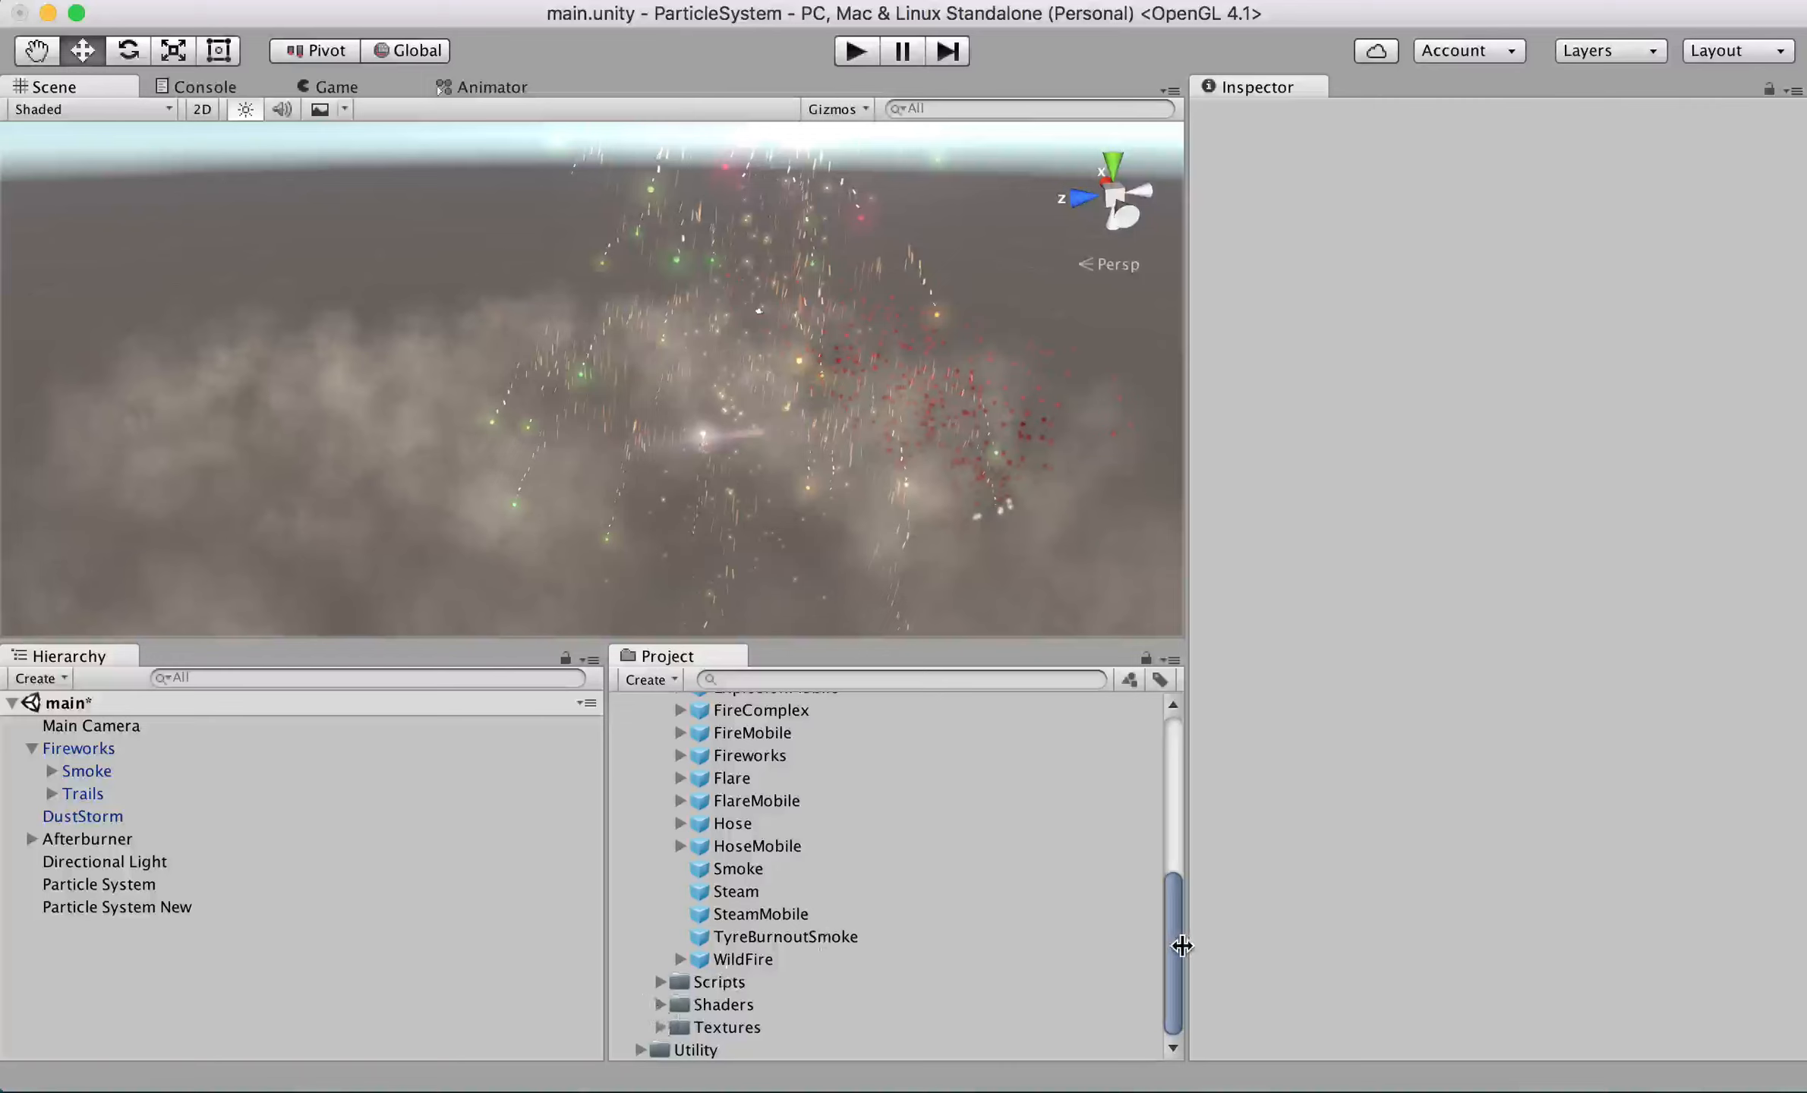
{"action": "left_click_drag", "start_coordinate": [1173, 958], "coordinate": [1170, 800]}
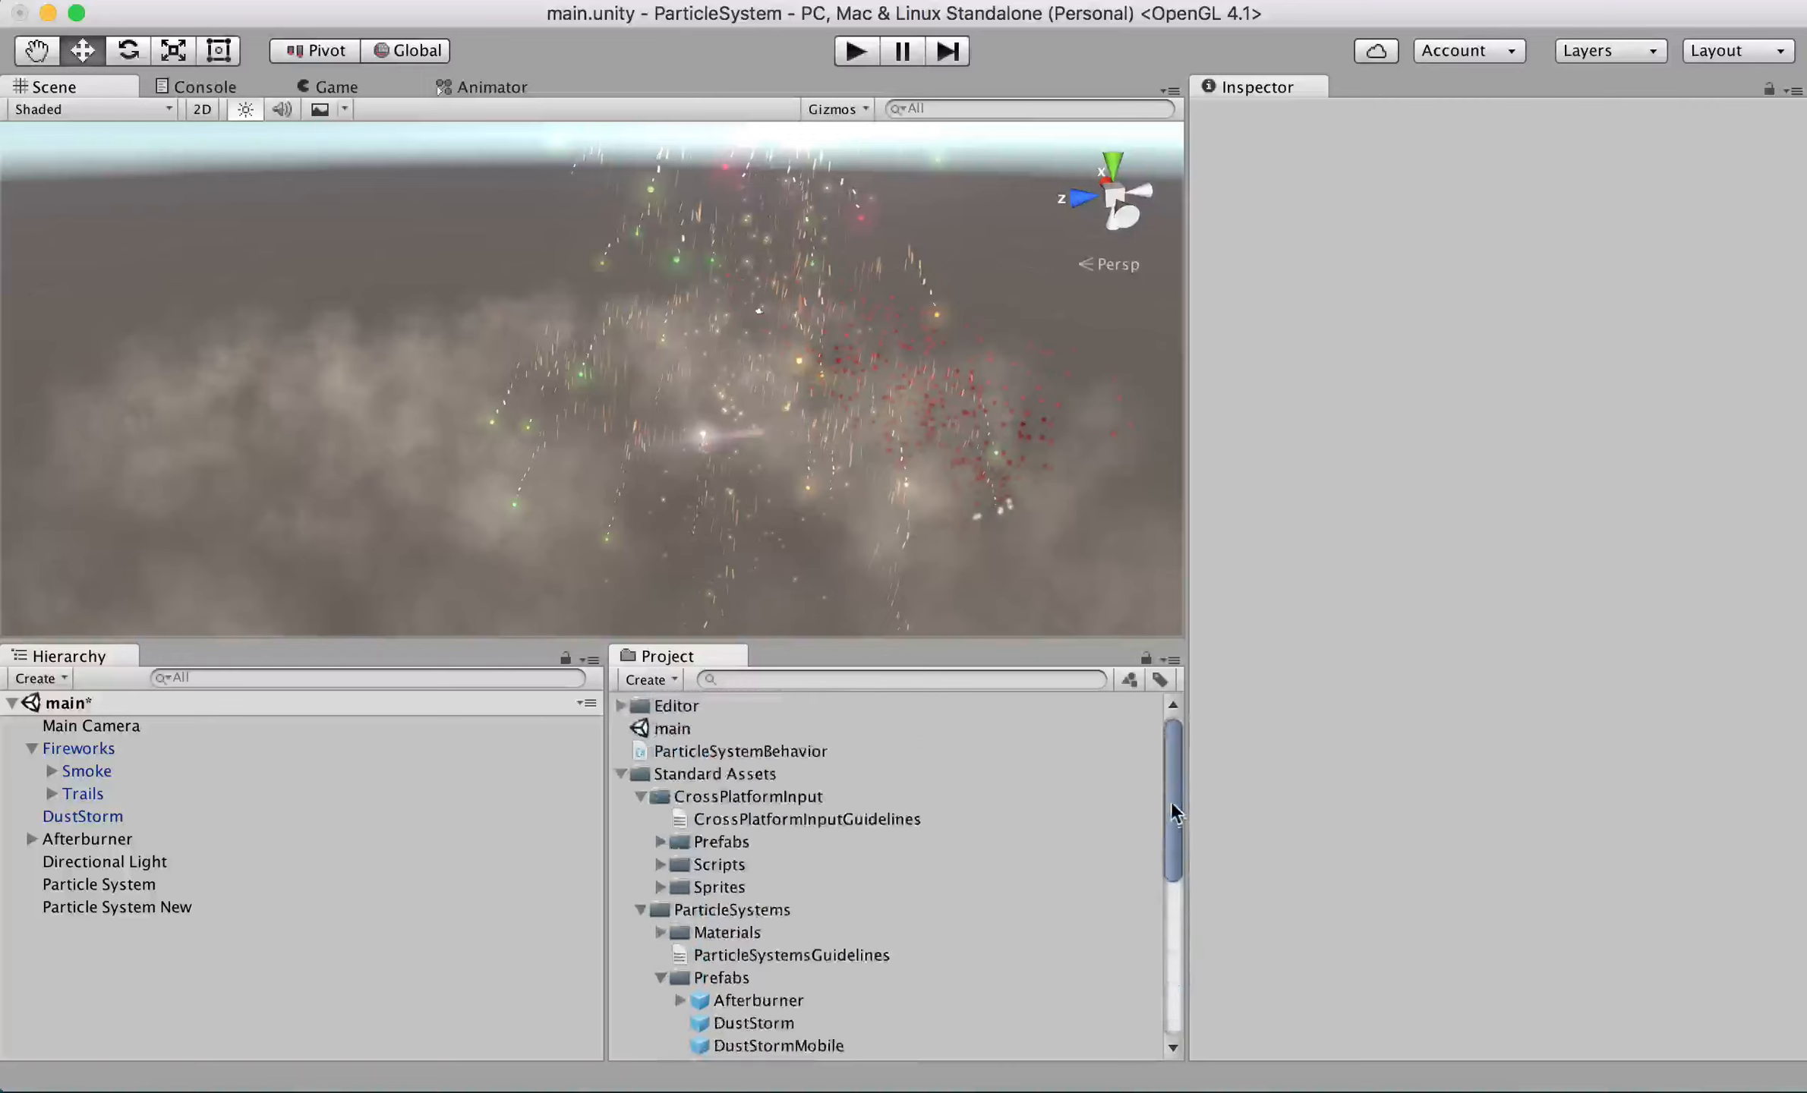
{"action": "left_click", "coordinate": [638, 910]}
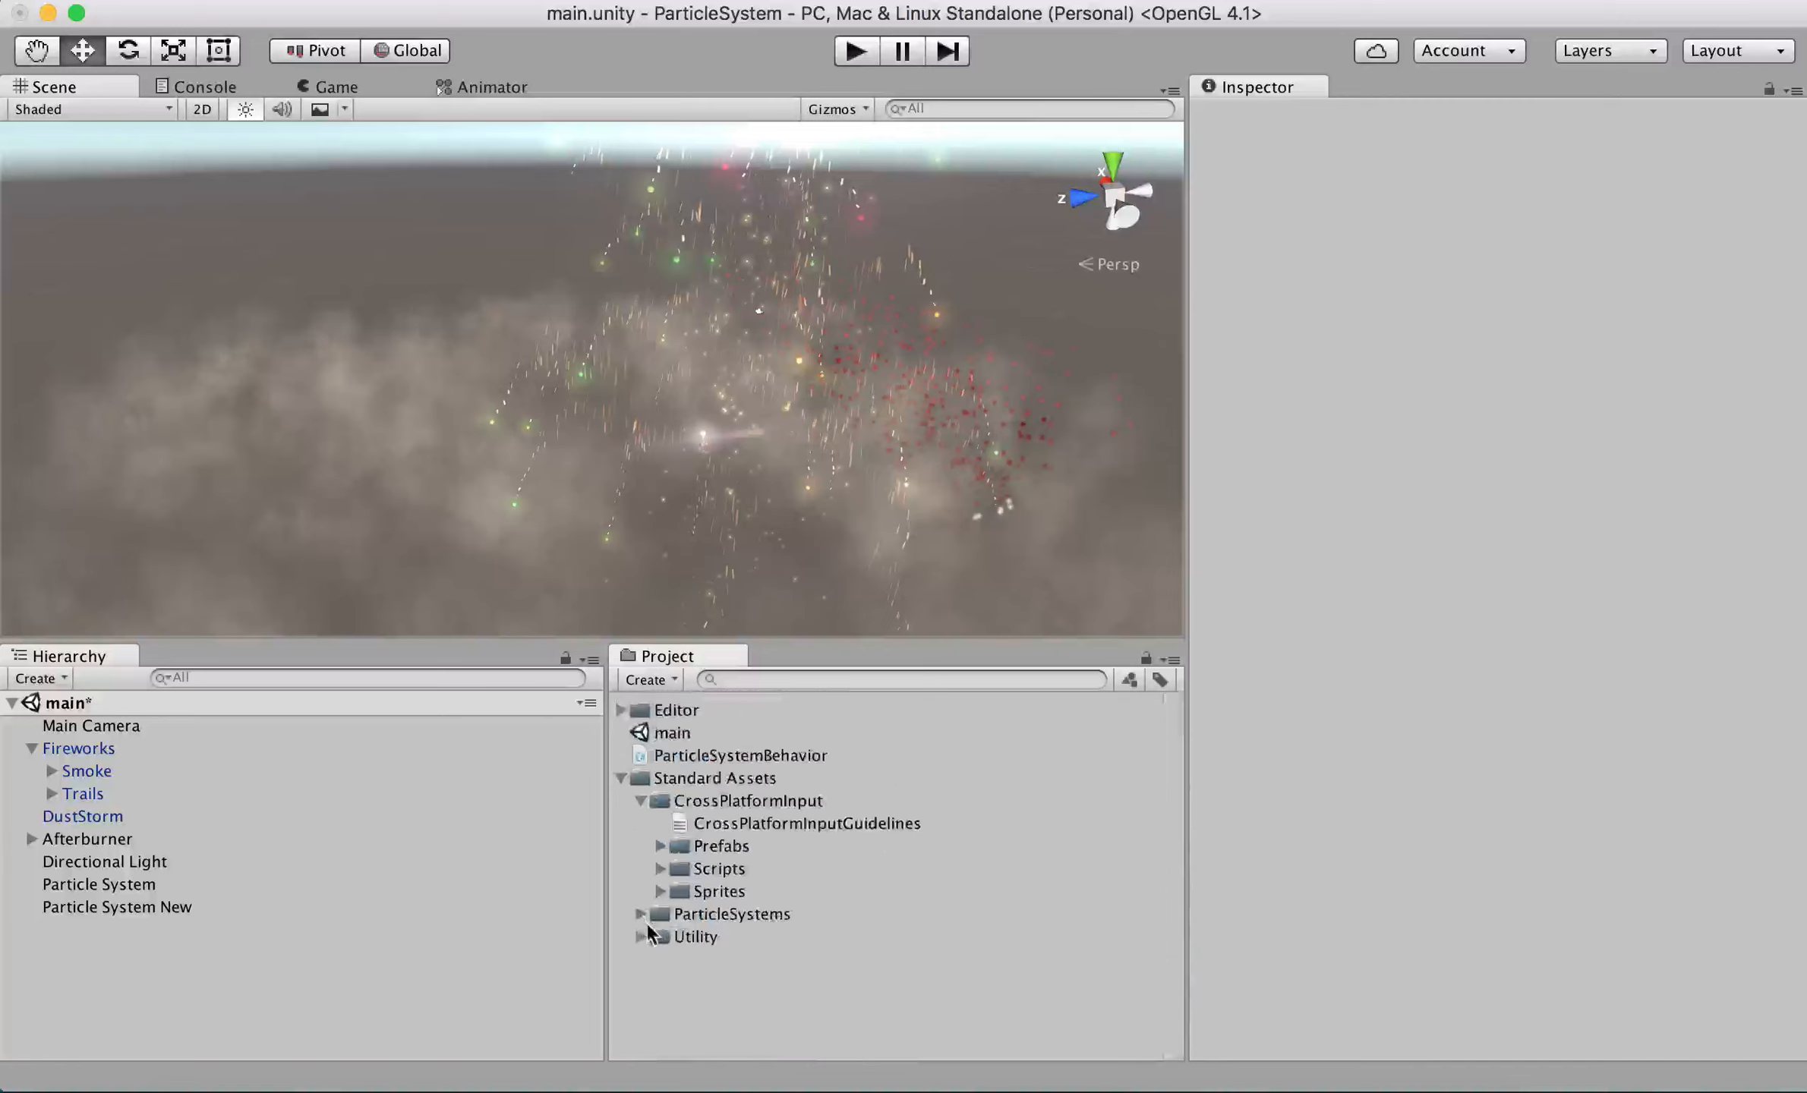
{"action": "left_click", "coordinate": [640, 801]}
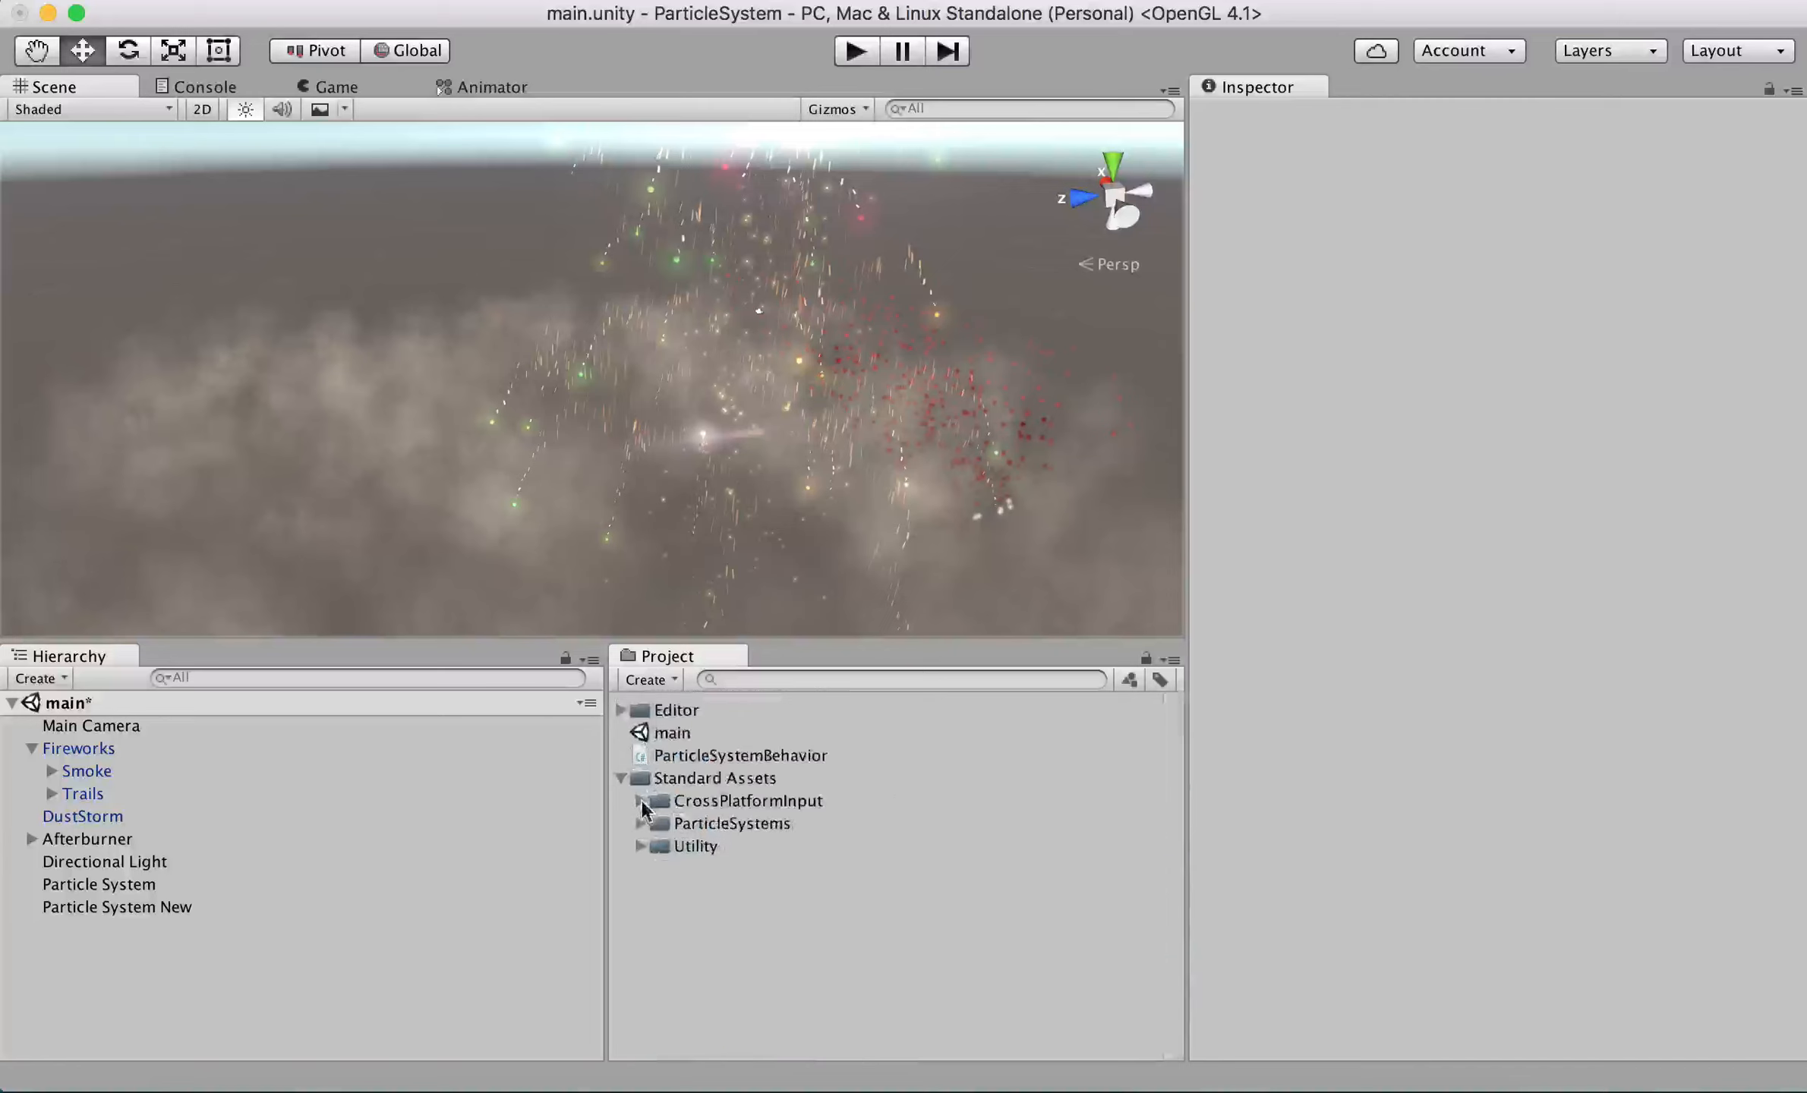
{"action": "left_click", "coordinate": [638, 844]}
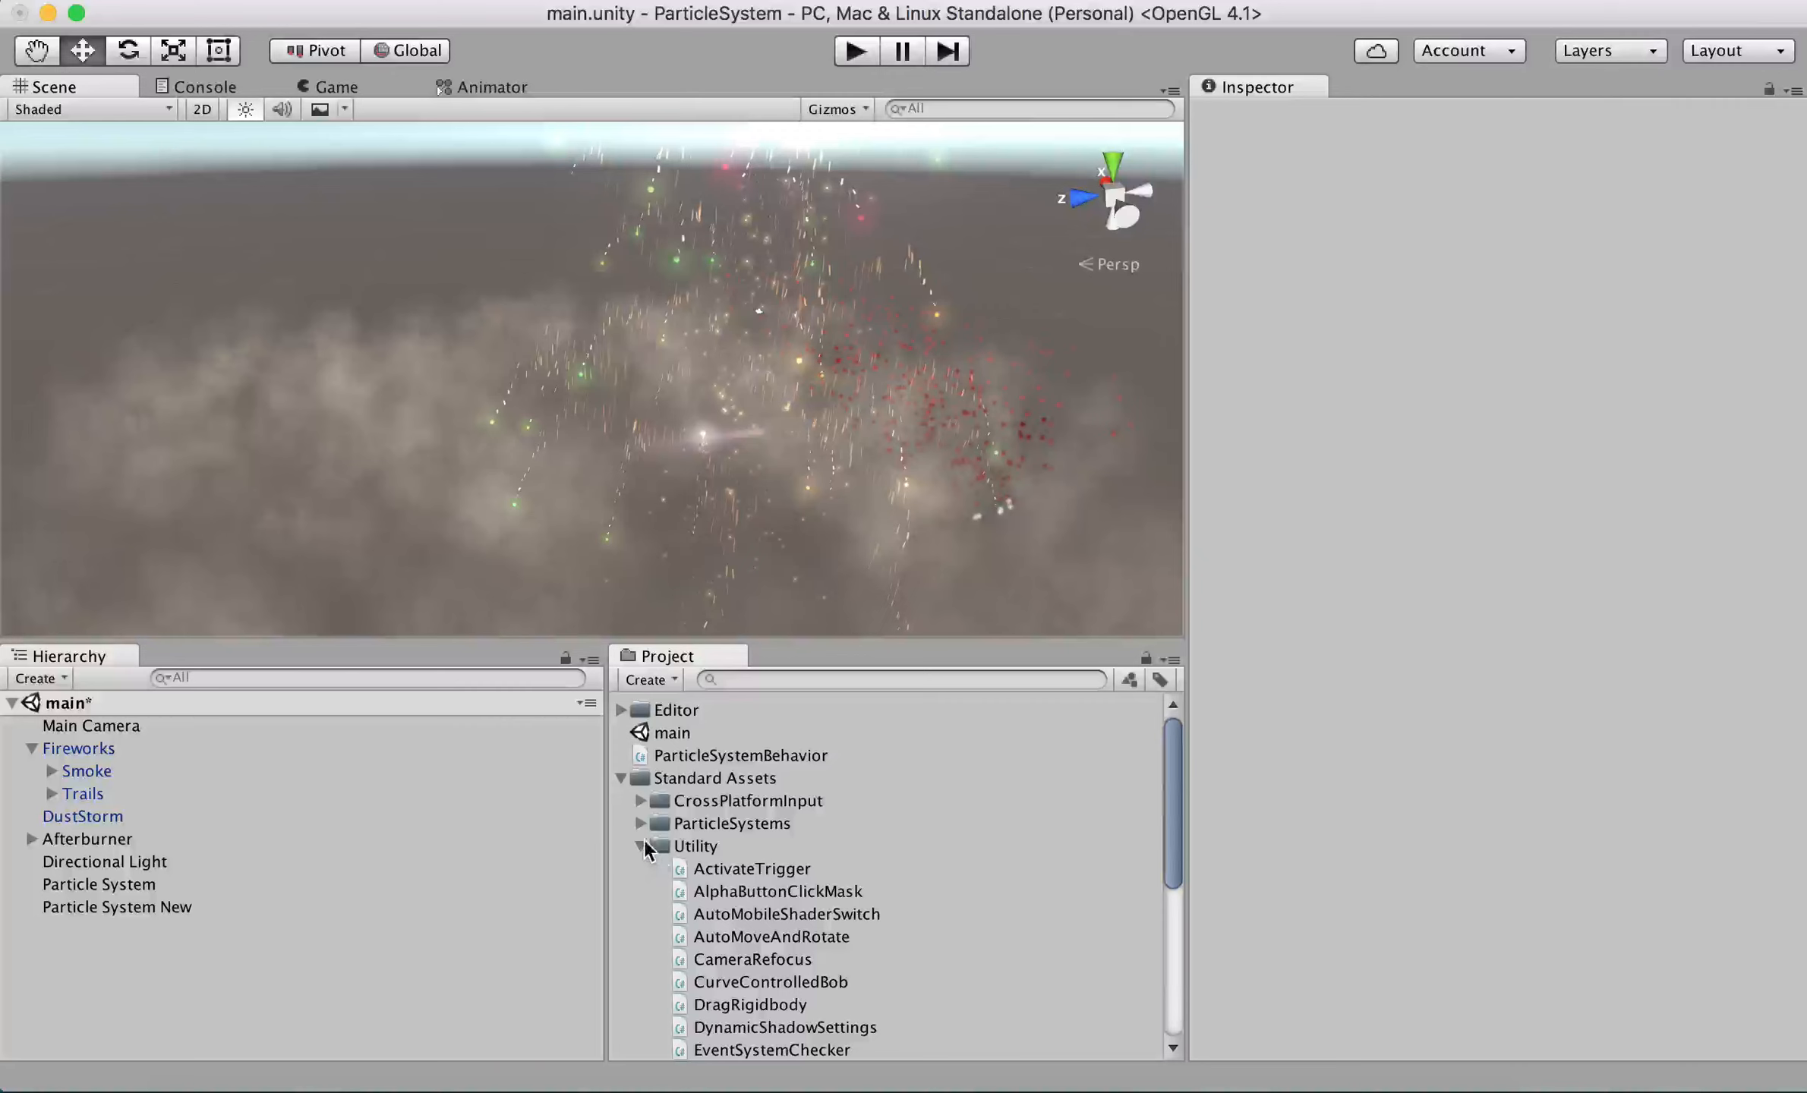
{"action": "left_click", "coordinate": [643, 842]}
{"action": "left_click", "coordinate": [641, 824]}
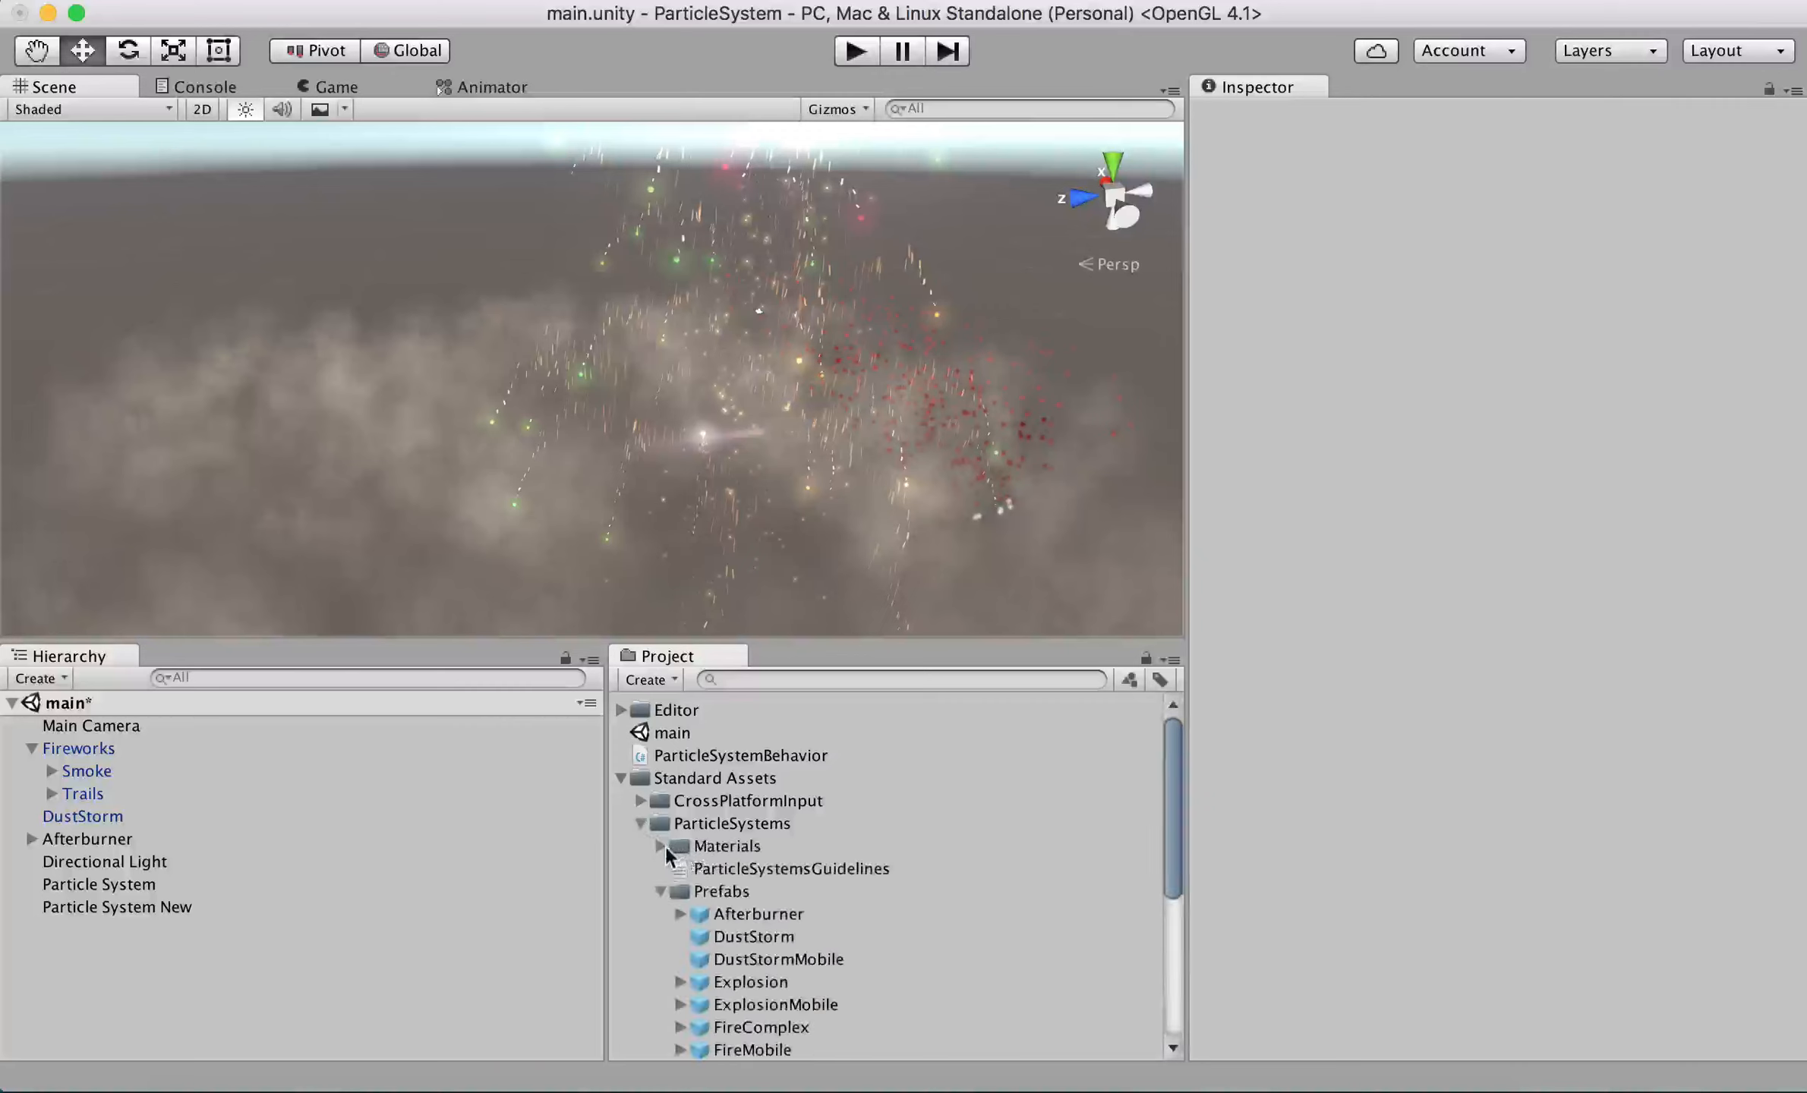
Step: Examine the particle materials in the ParticleSystems Materials folder, including ParticleAfterburner, ParticleDuststorm and ParticleFirecloud
{"action": "left_click", "coordinate": [661, 845]}
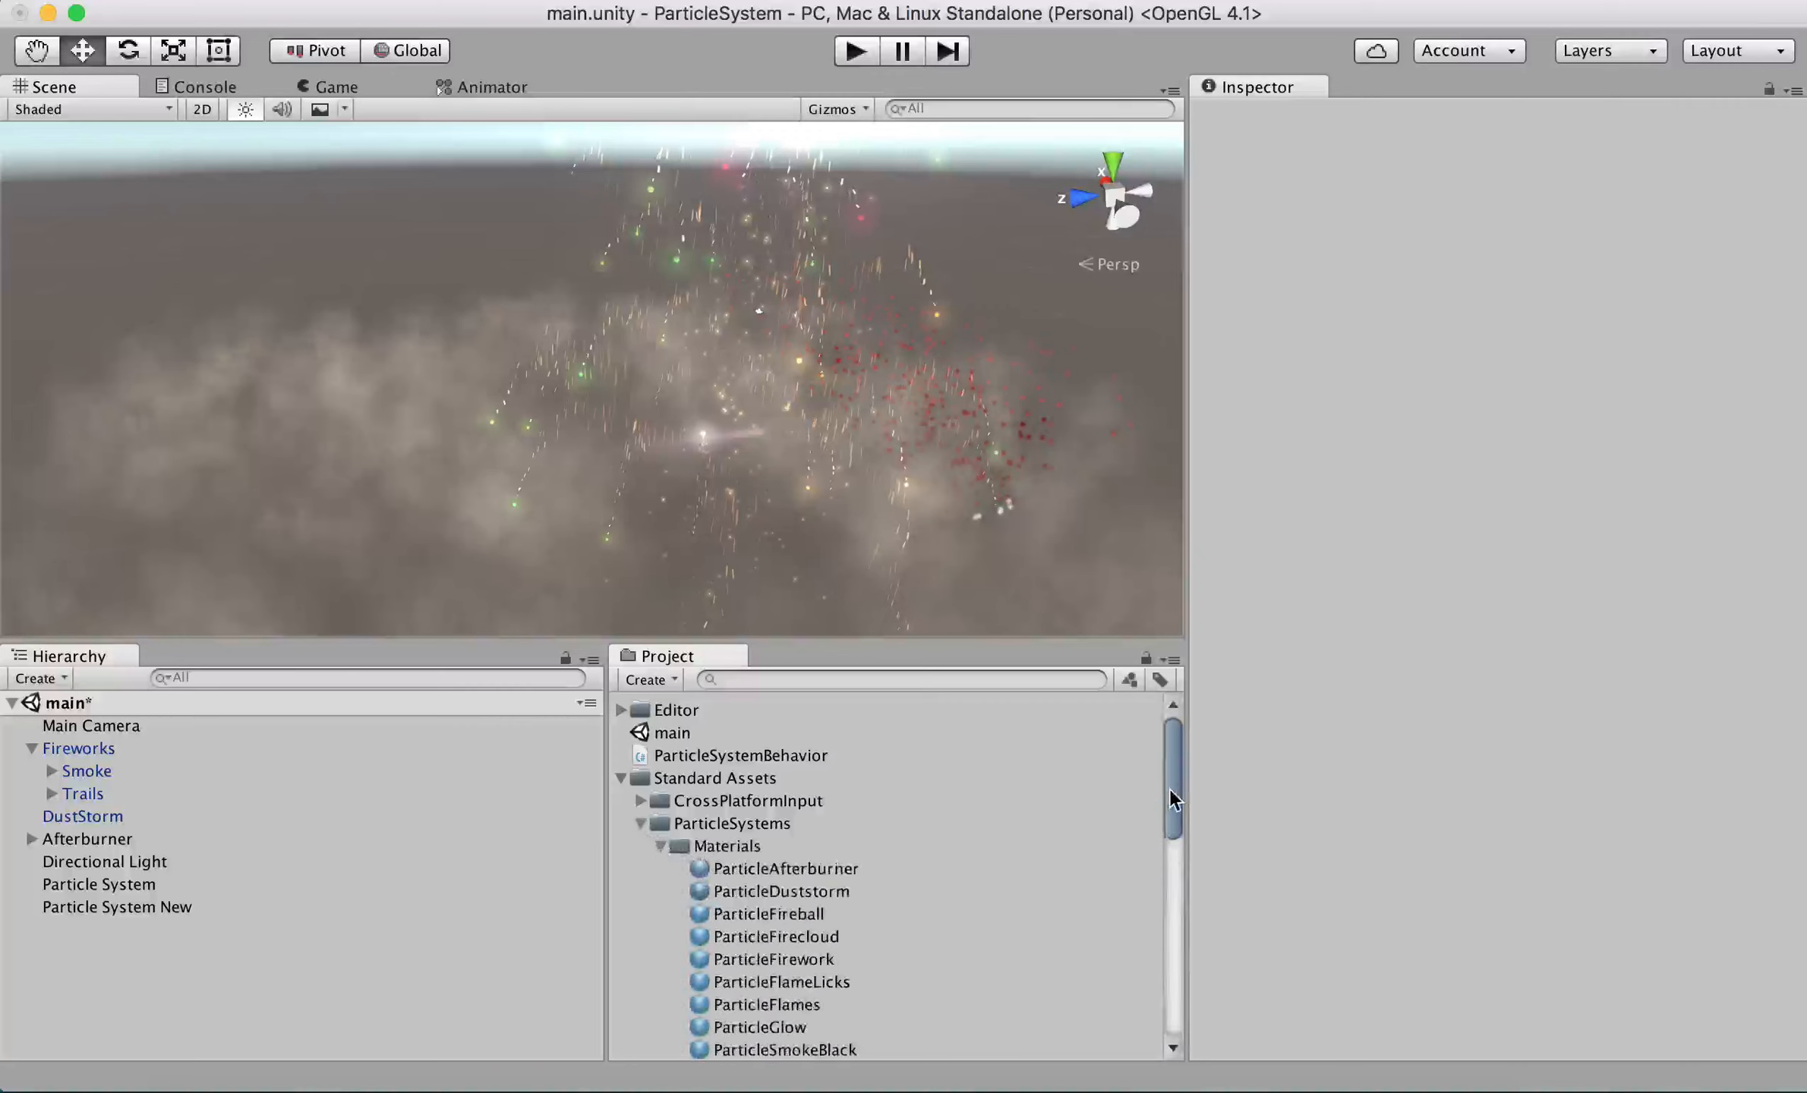
{"action": "scroll", "coordinate": [1169, 798], "scroll_direction": "down", "scroll_amount": 3}
{"action": "left_click", "coordinate": [755, 780]}
{"action": "left_click", "coordinate": [763, 758]}
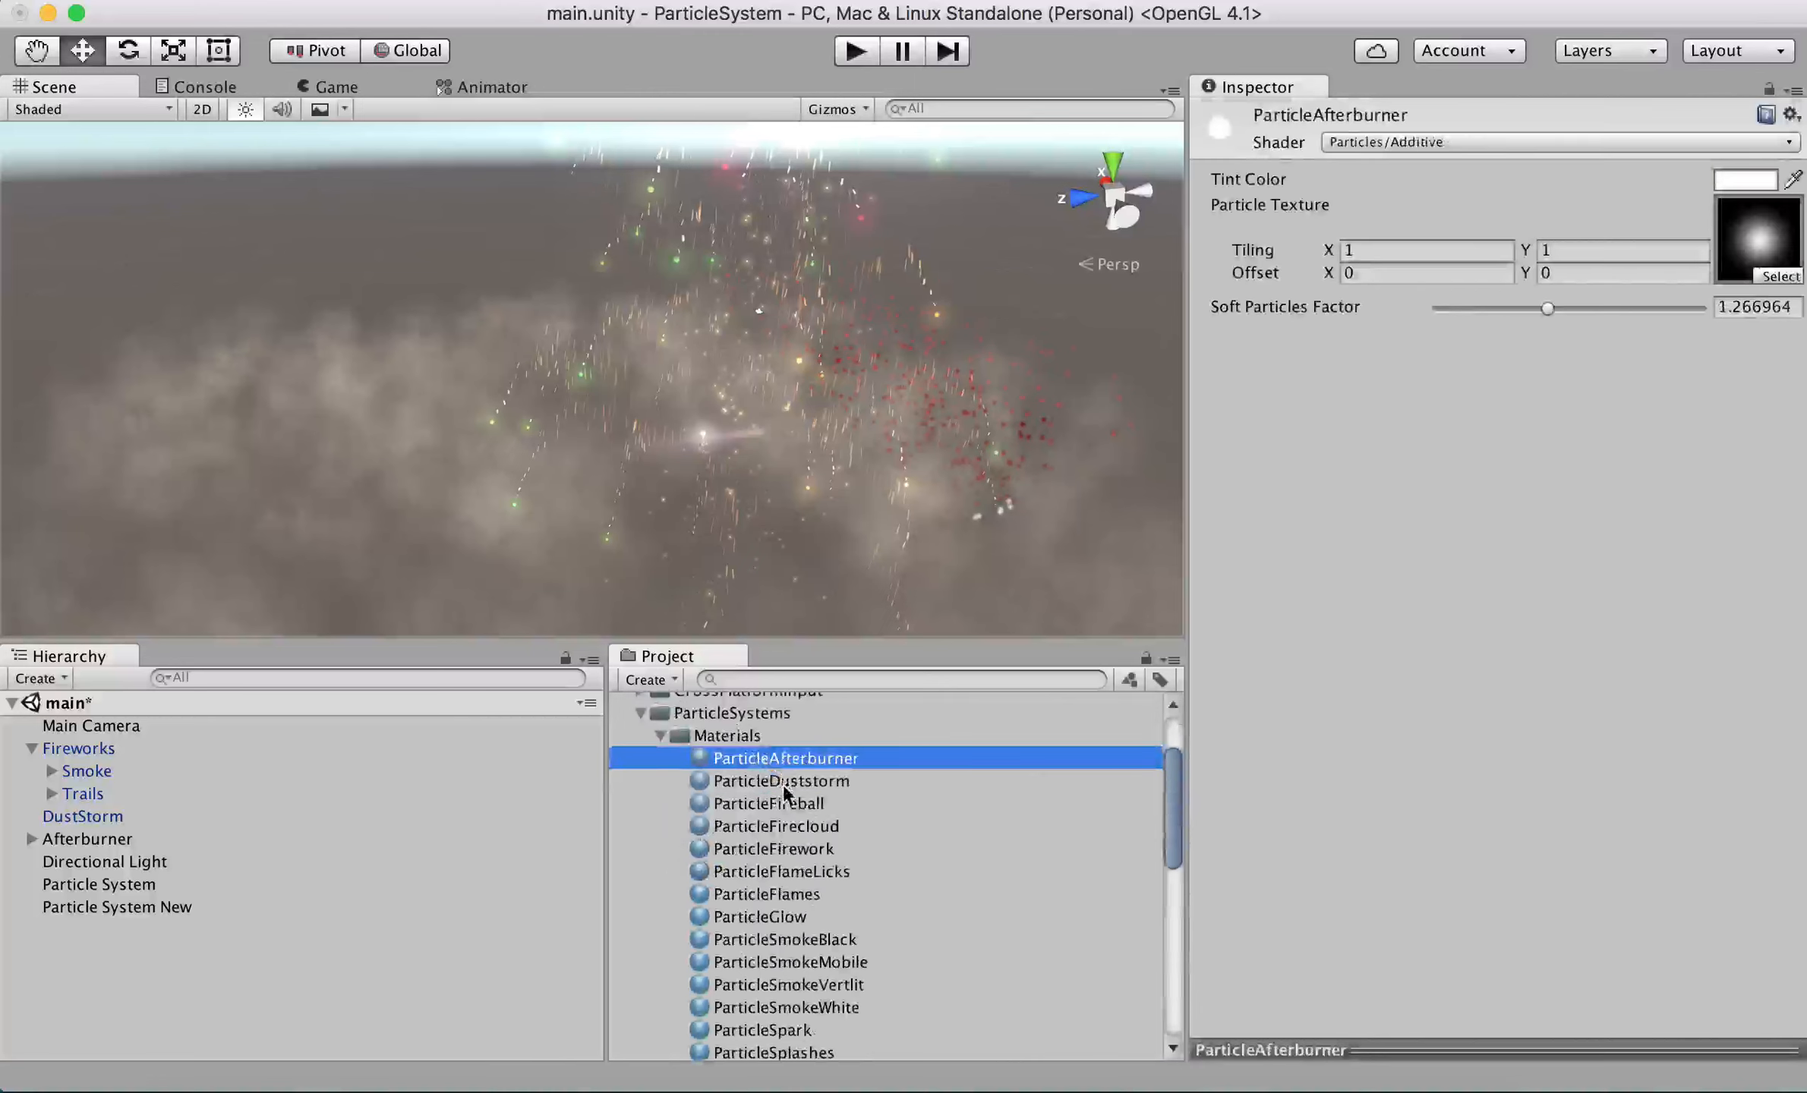
{"action": "left_click", "coordinate": [781, 785]}
{"action": "left_click", "coordinate": [785, 827]}
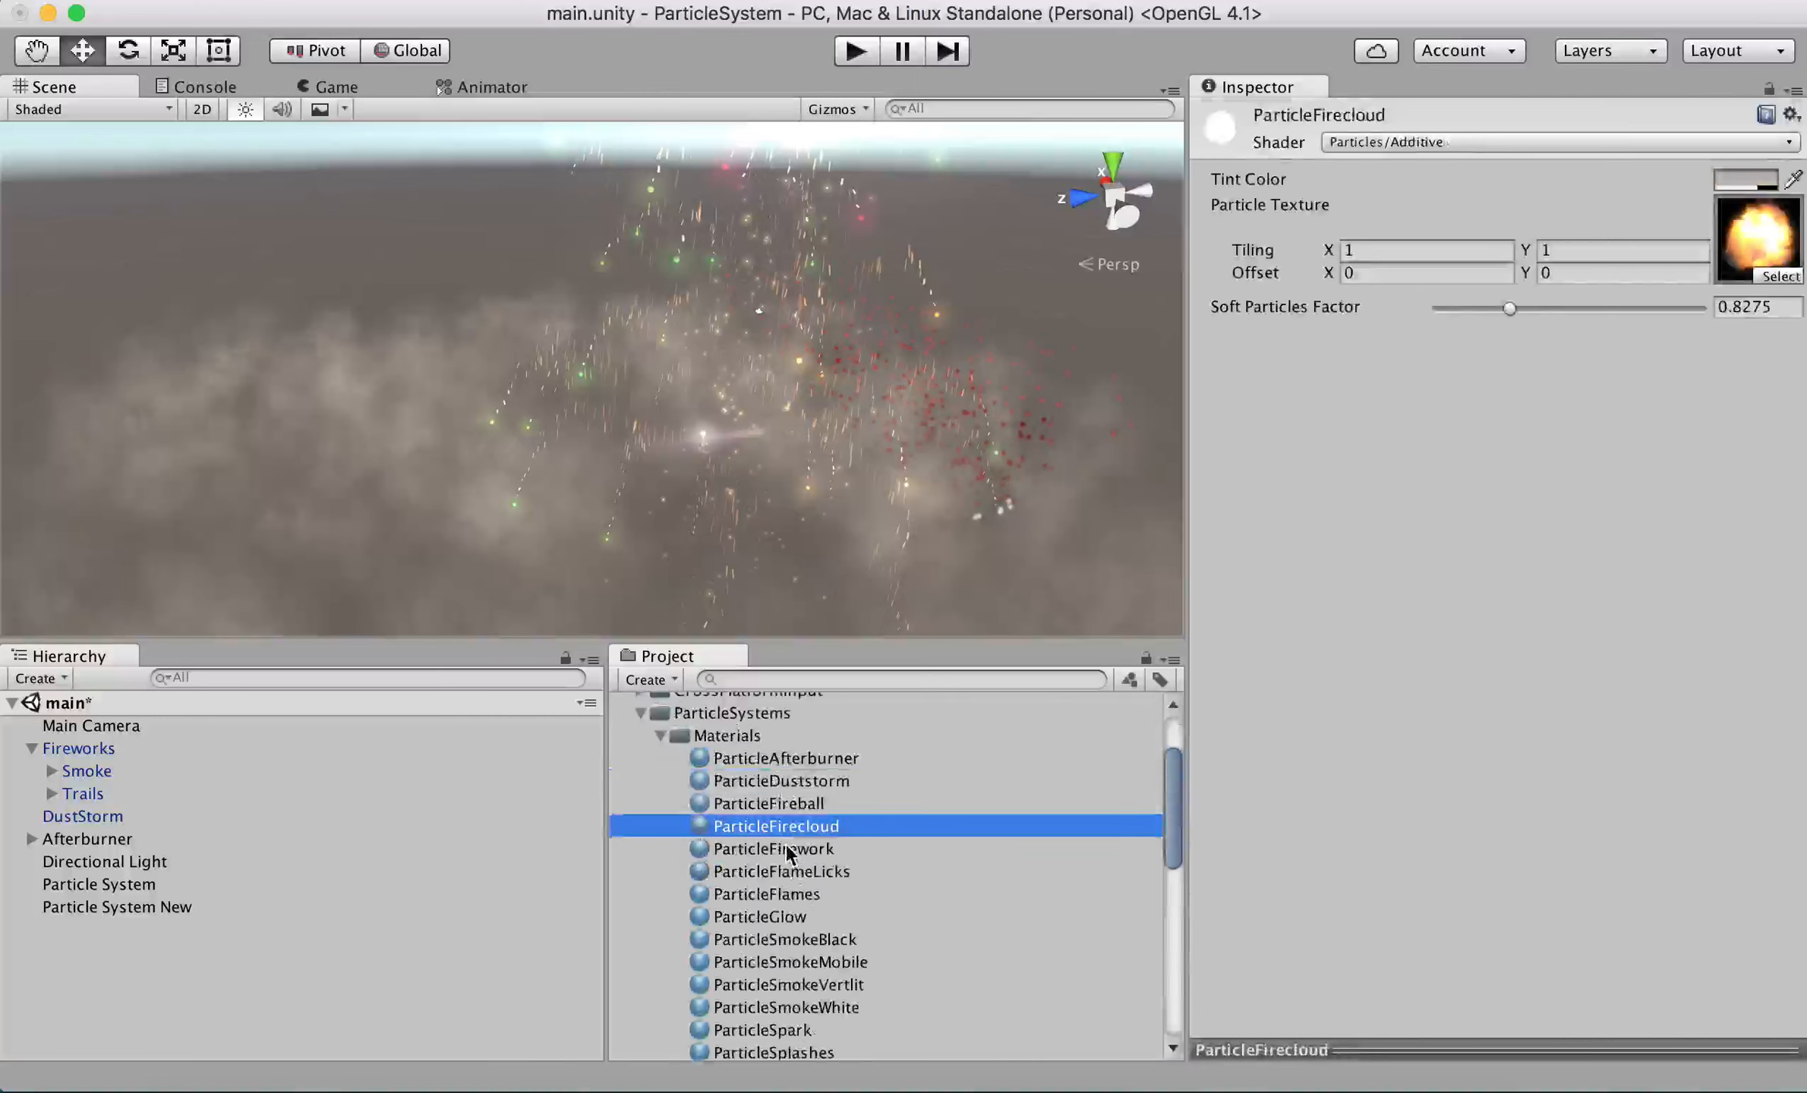
Step: Expand the Renderer module of the Particle System object and assign the ParticleFirework material to it
{"action": "left_click", "coordinate": [150, 886]}
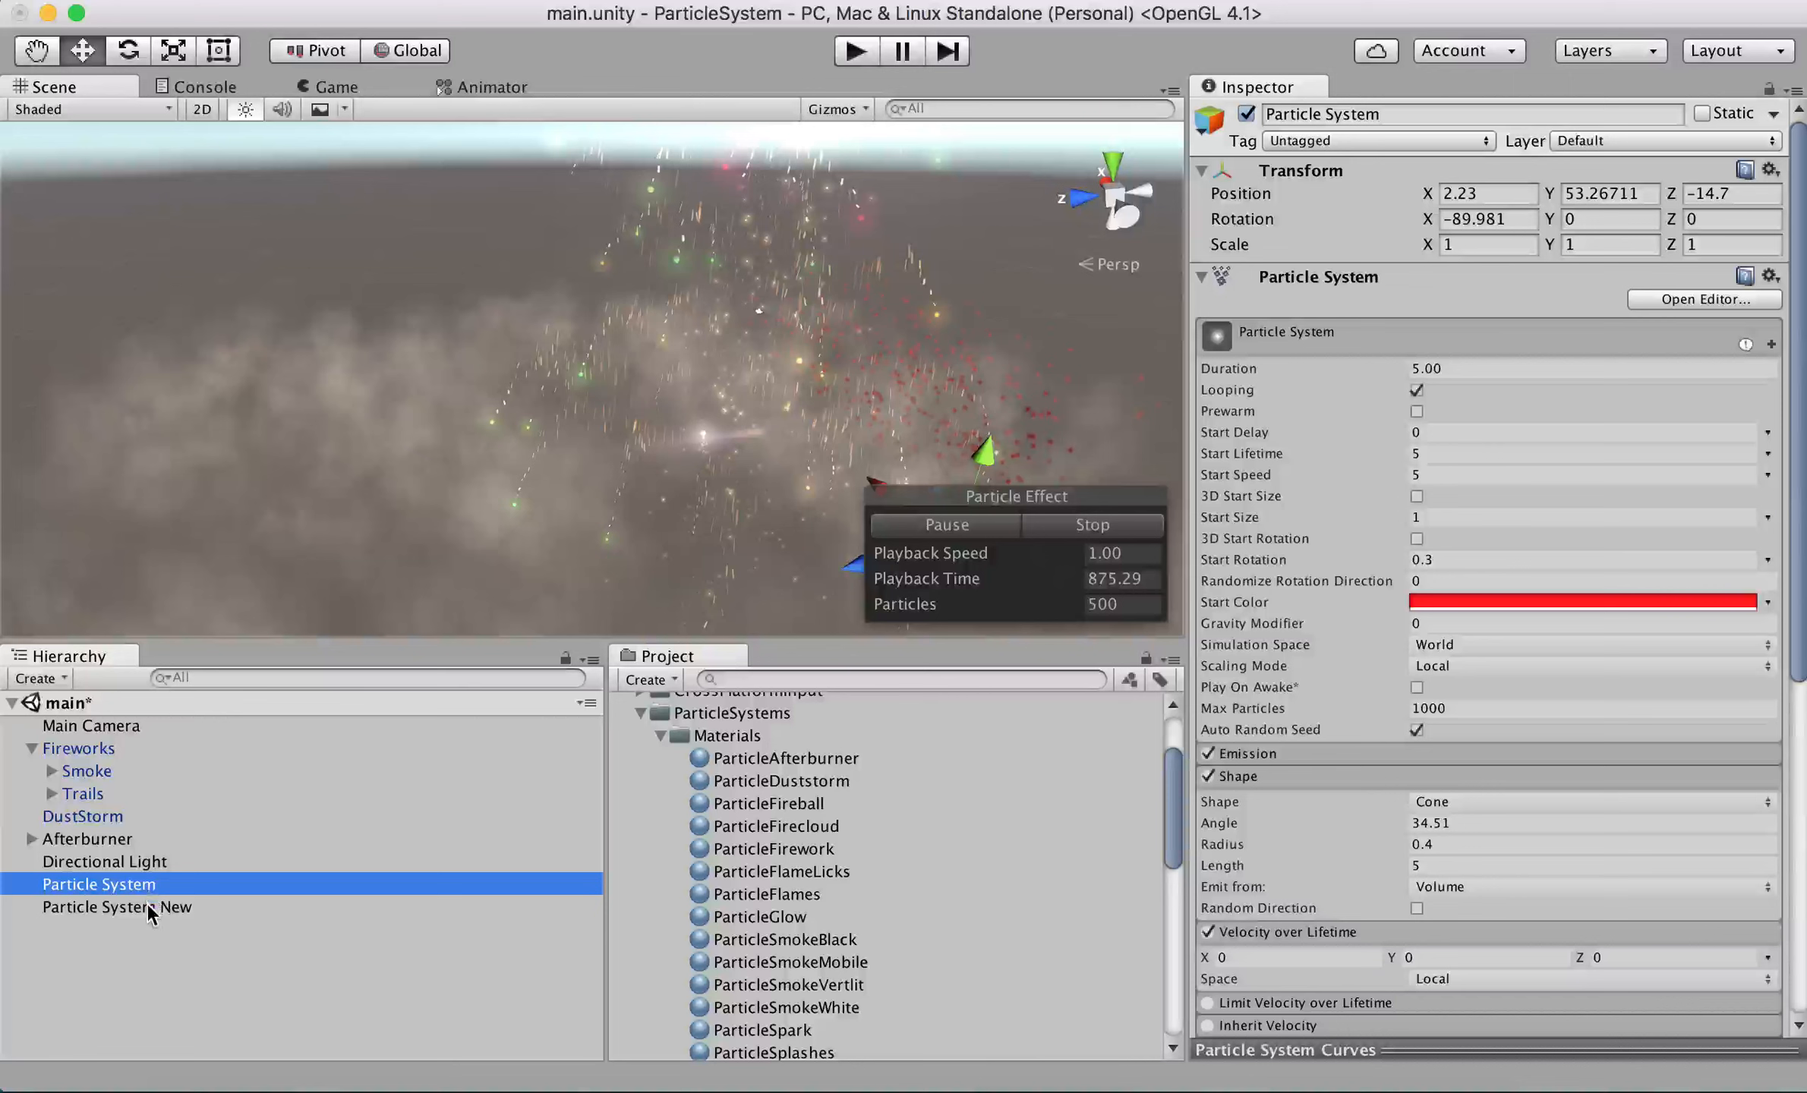
{"action": "left_click", "coordinate": [151, 905]}
{"action": "left_click", "coordinate": [114, 885]}
{"action": "middle_click_drag", "start_coordinate": [337, 464], "coordinate": [785, 463]}
{"action": "scroll", "coordinate": [449, 378], "scroll_direction": "up", "scroll_amount": 3}
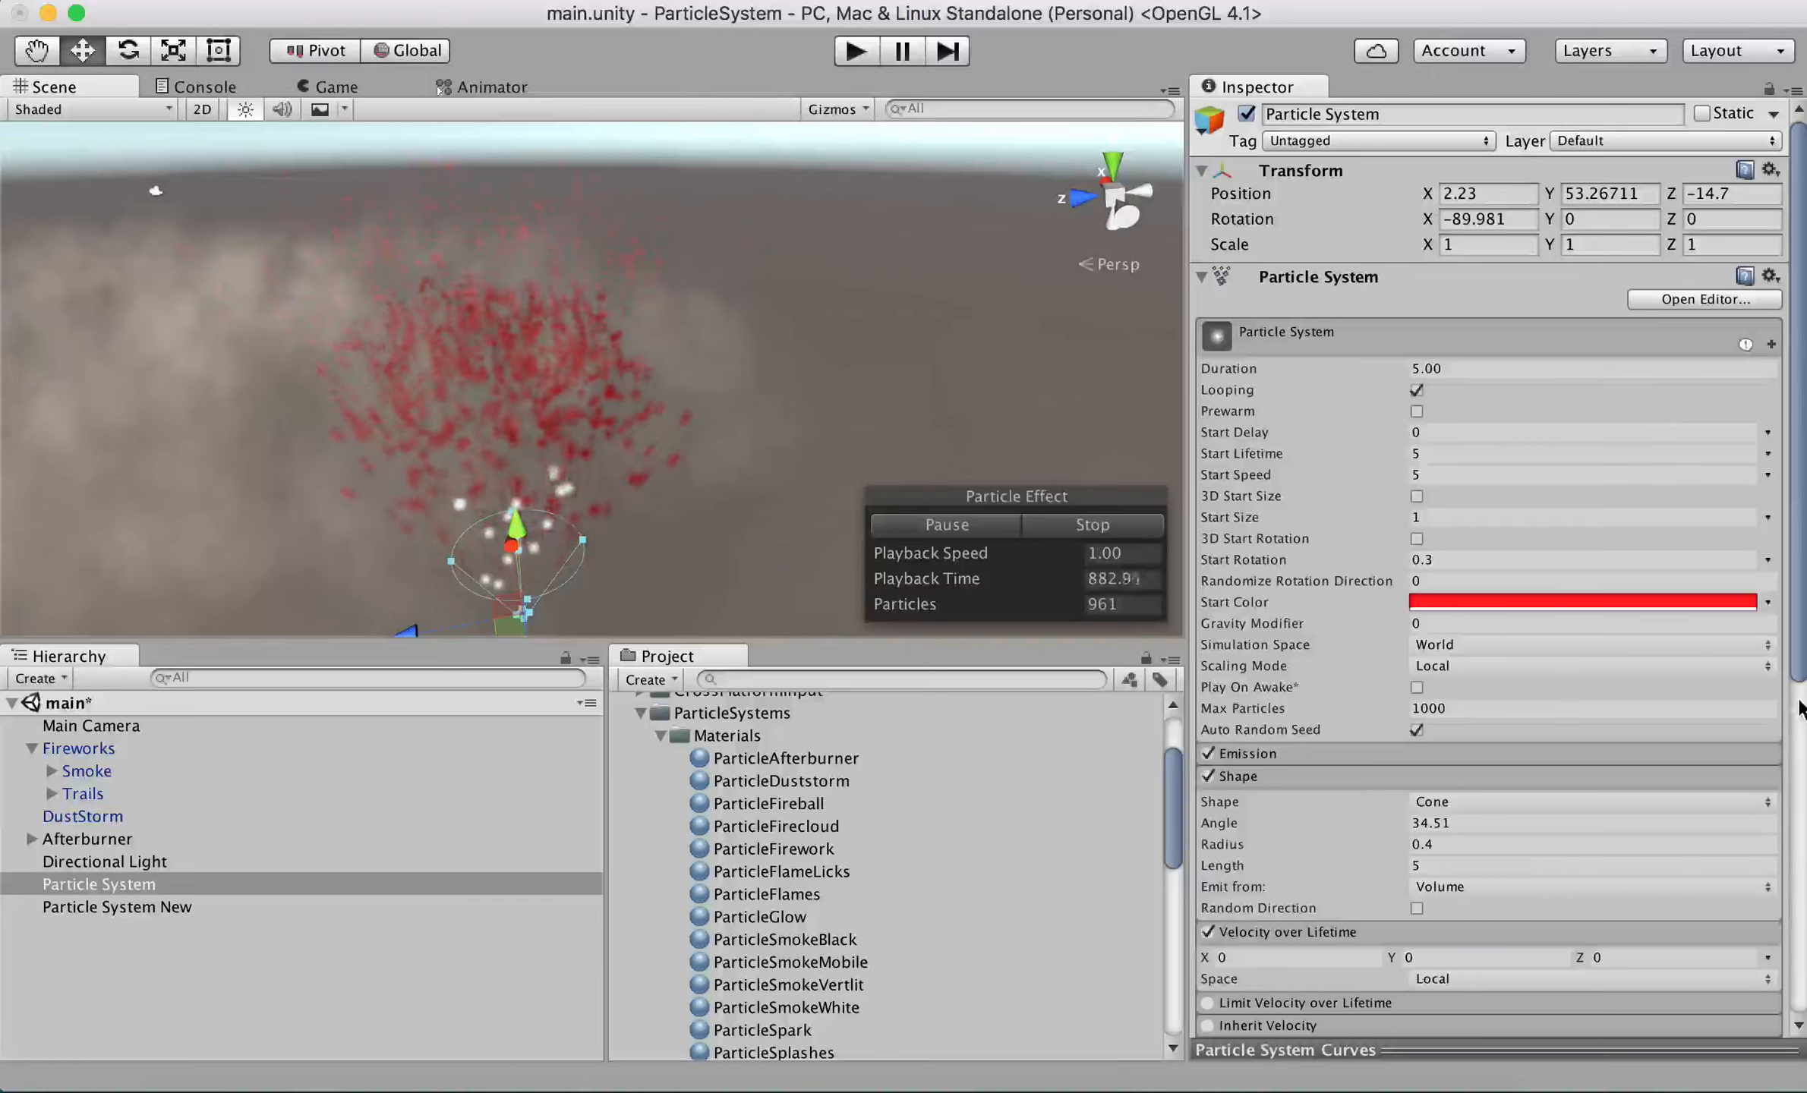
{"action": "scroll", "coordinate": [1794, 759], "scroll_direction": "down", "scroll_amount": 10}
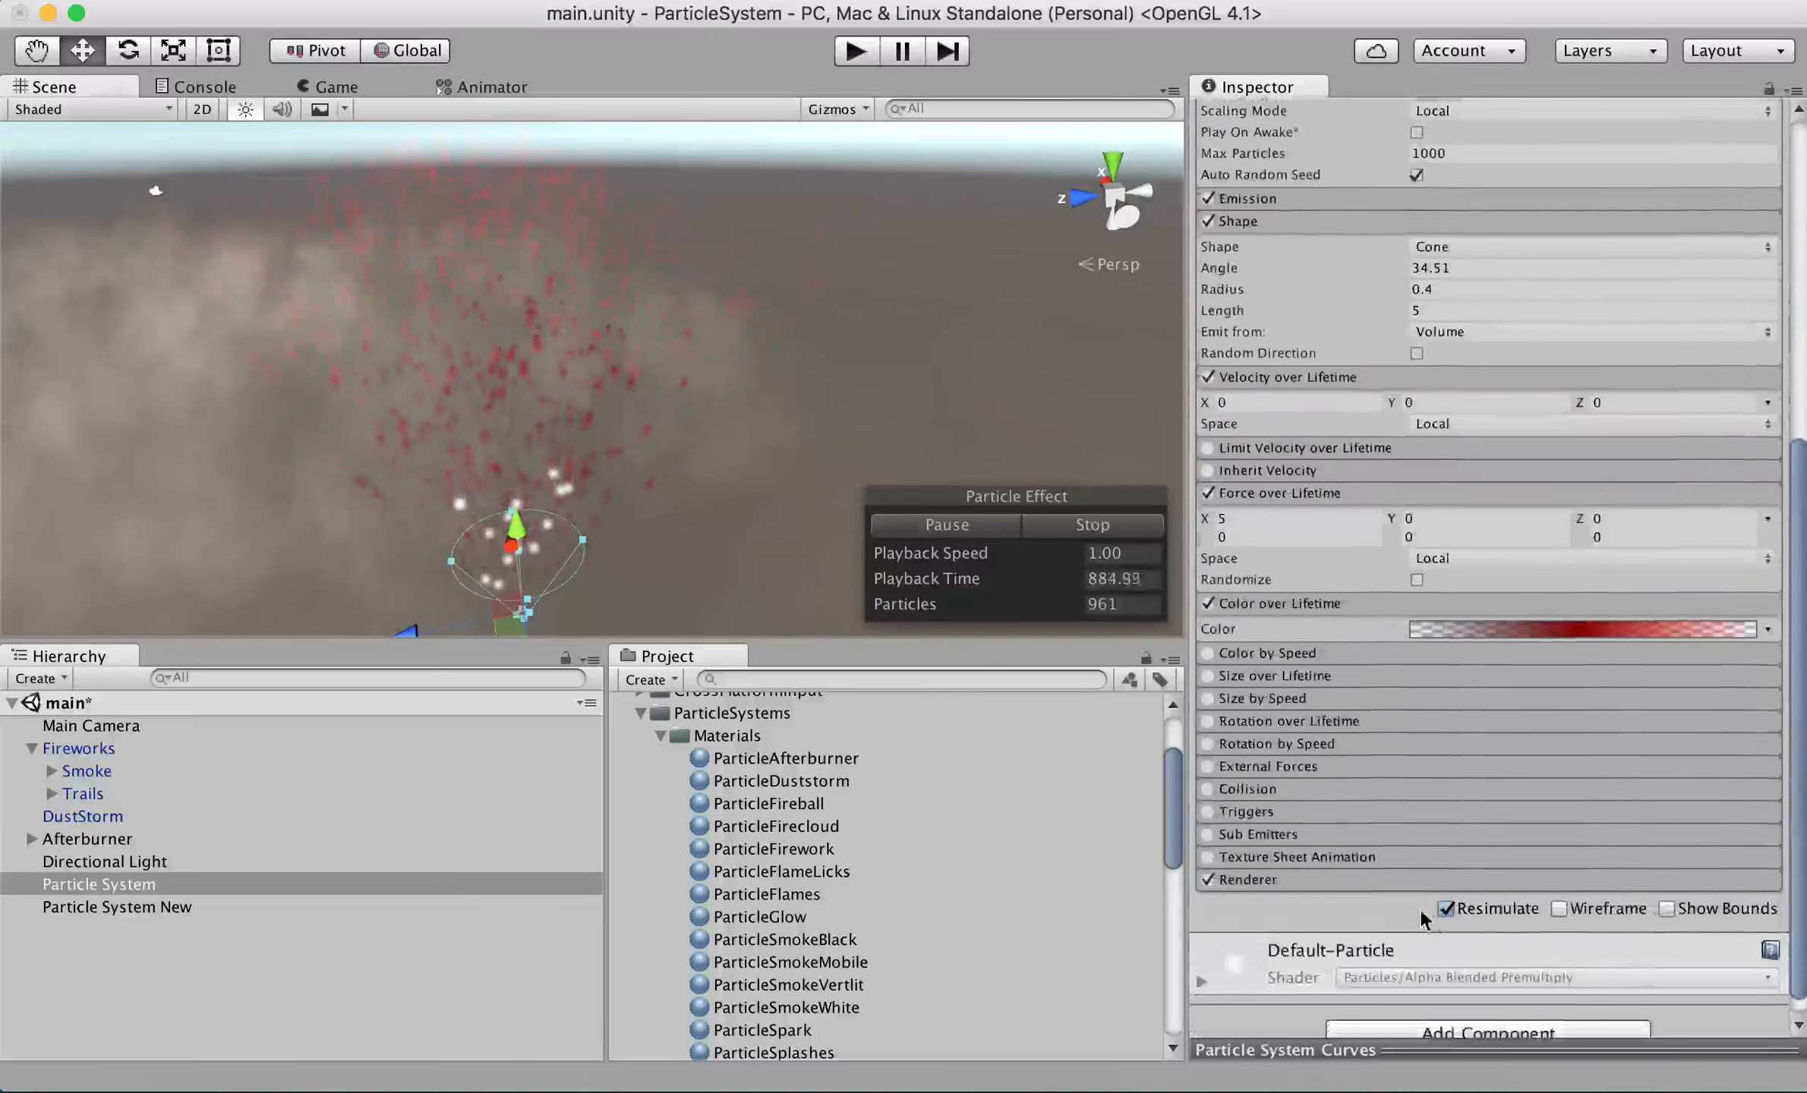
{"action": "left_click", "coordinate": [1385, 882]}
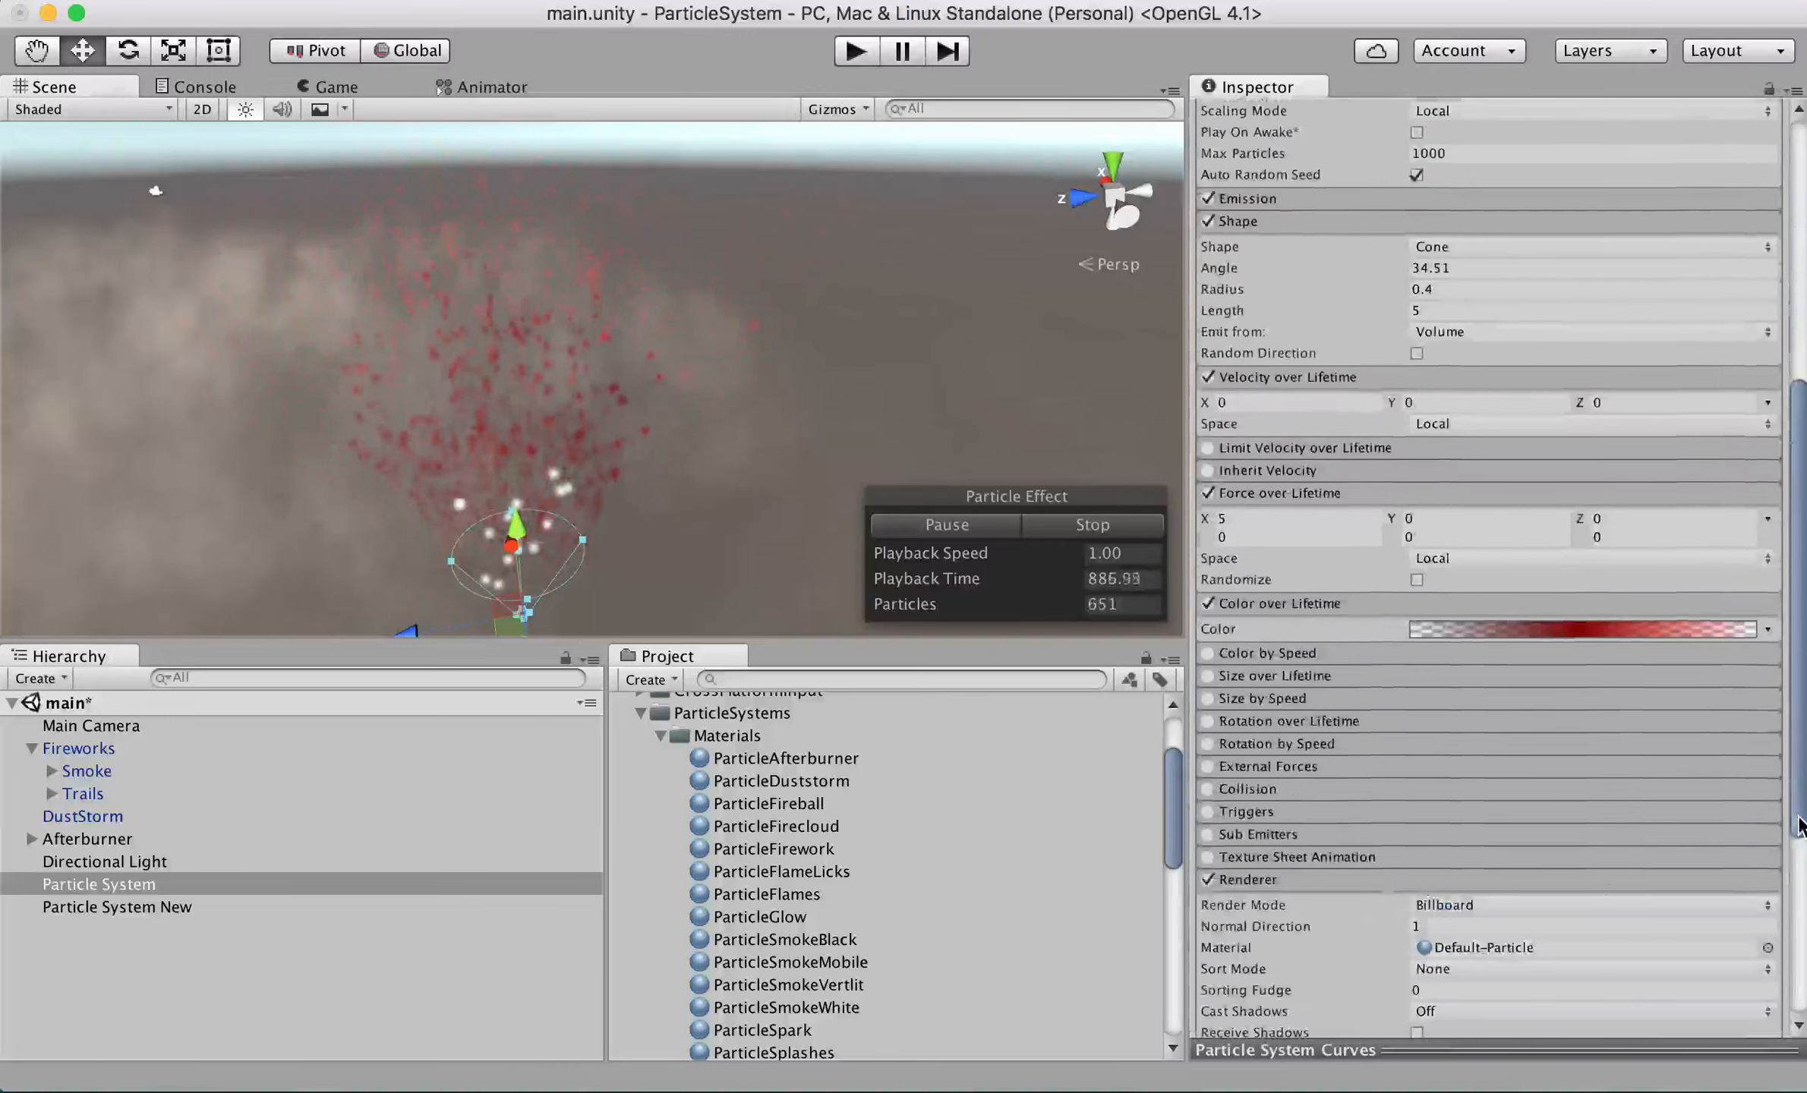
{"action": "left_click_drag", "start_coordinate": [1799, 824], "coordinate": [1793, 884]}
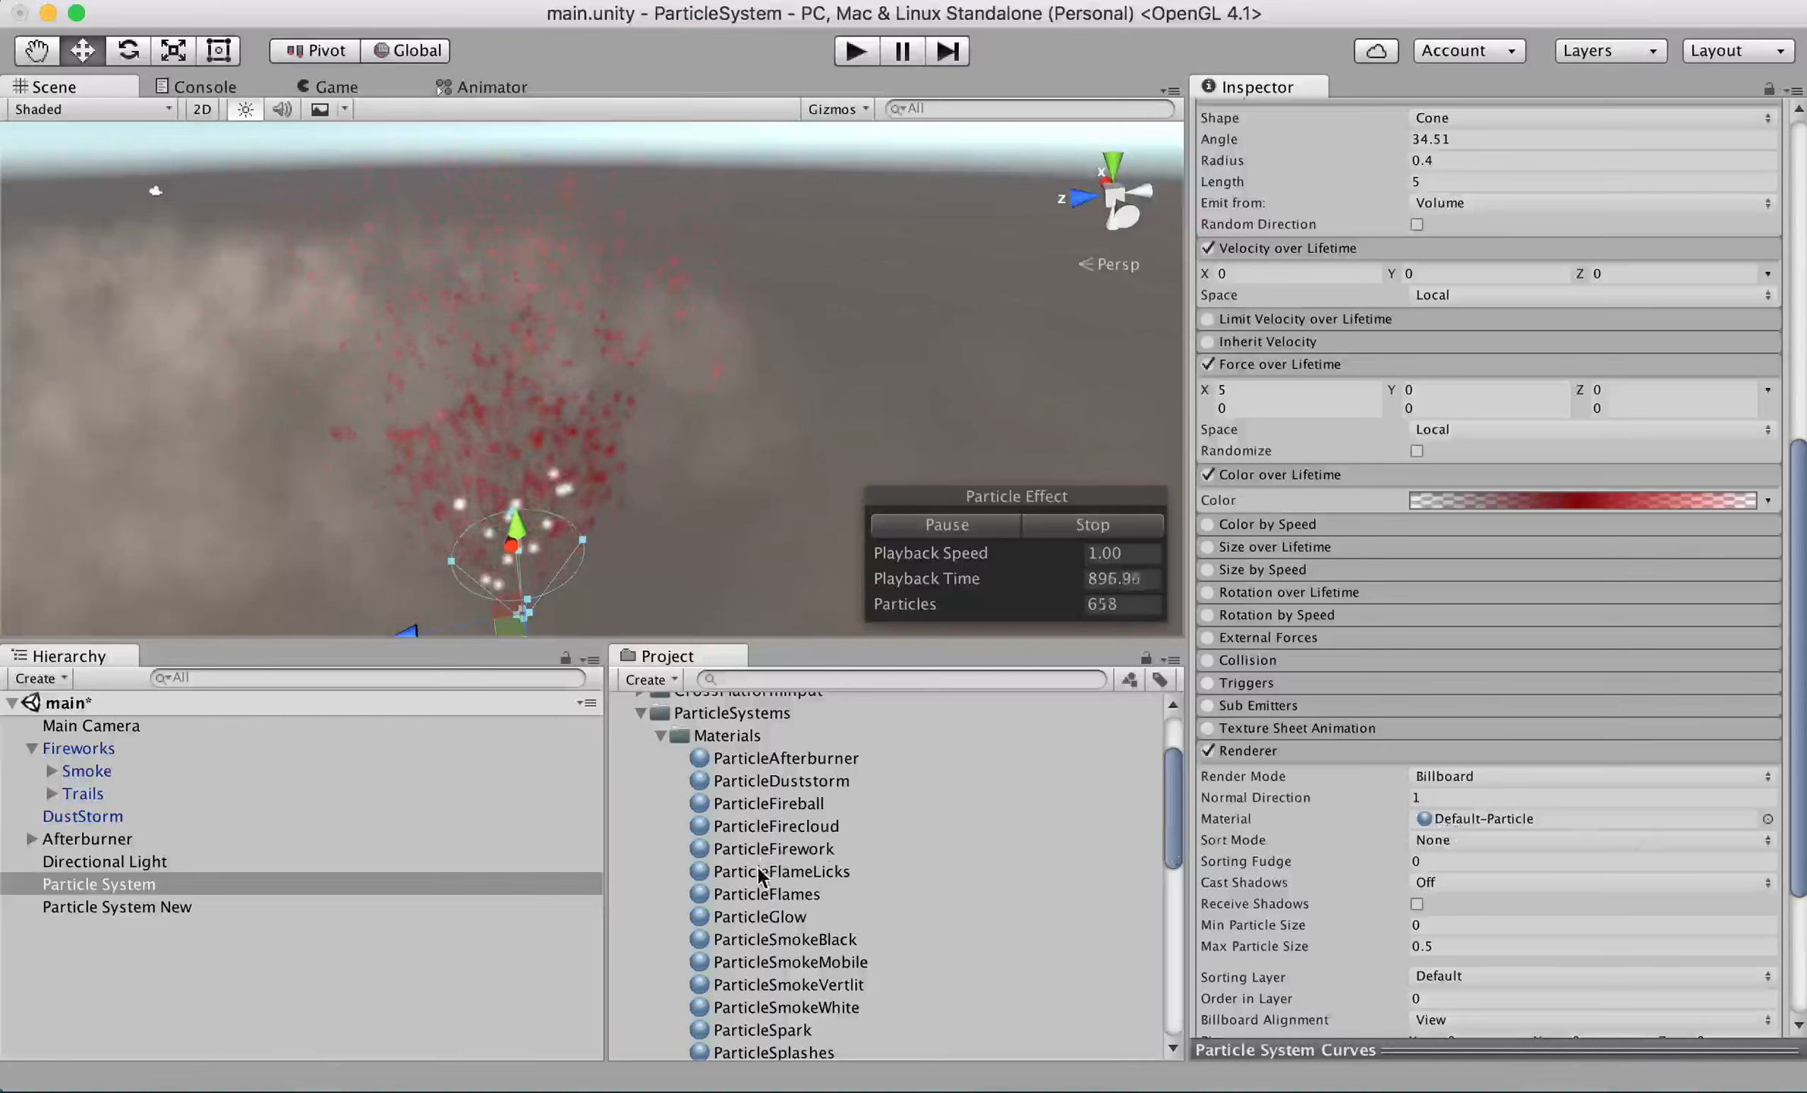
{"action": "left_click_drag", "start_coordinate": [754, 860], "coordinate": [1452, 822]}
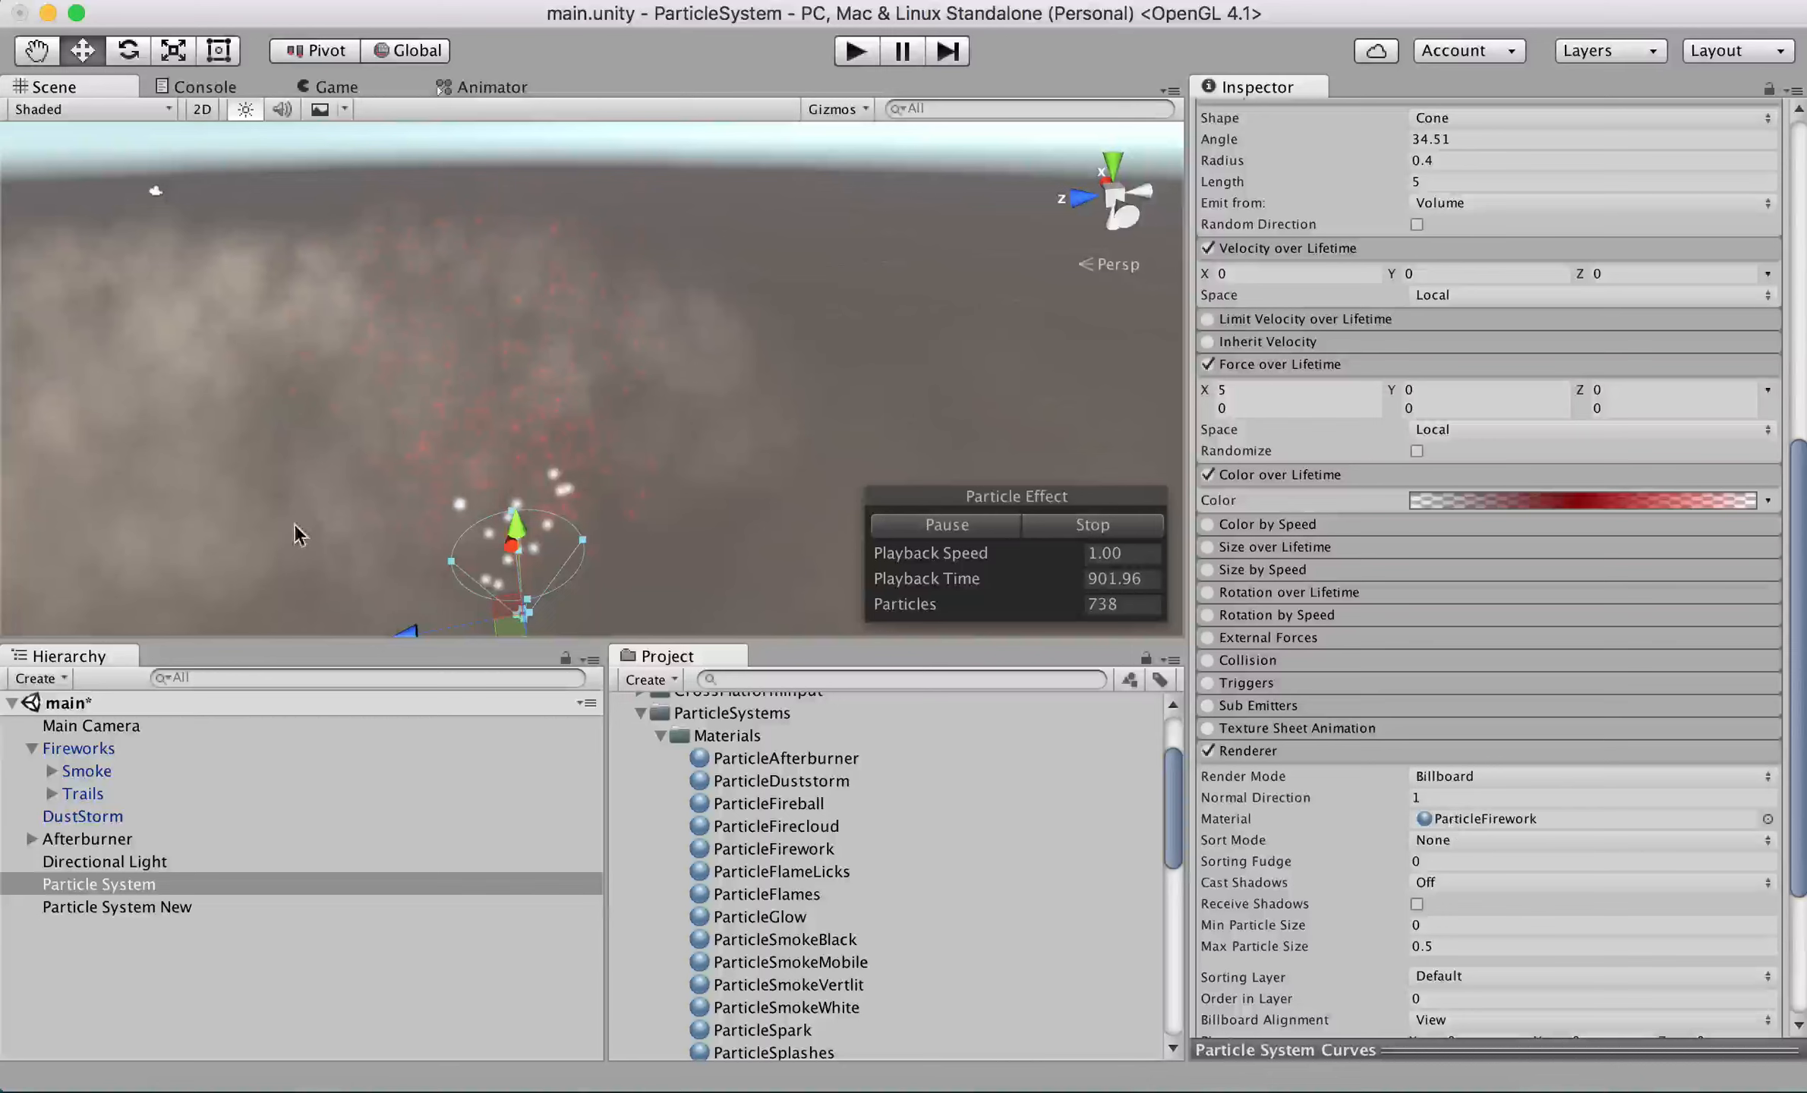
Step: Disable the Color over Lifetime and Force over Lifetime modules of the Particle System
{"action": "left_click", "coordinate": [148, 889]}
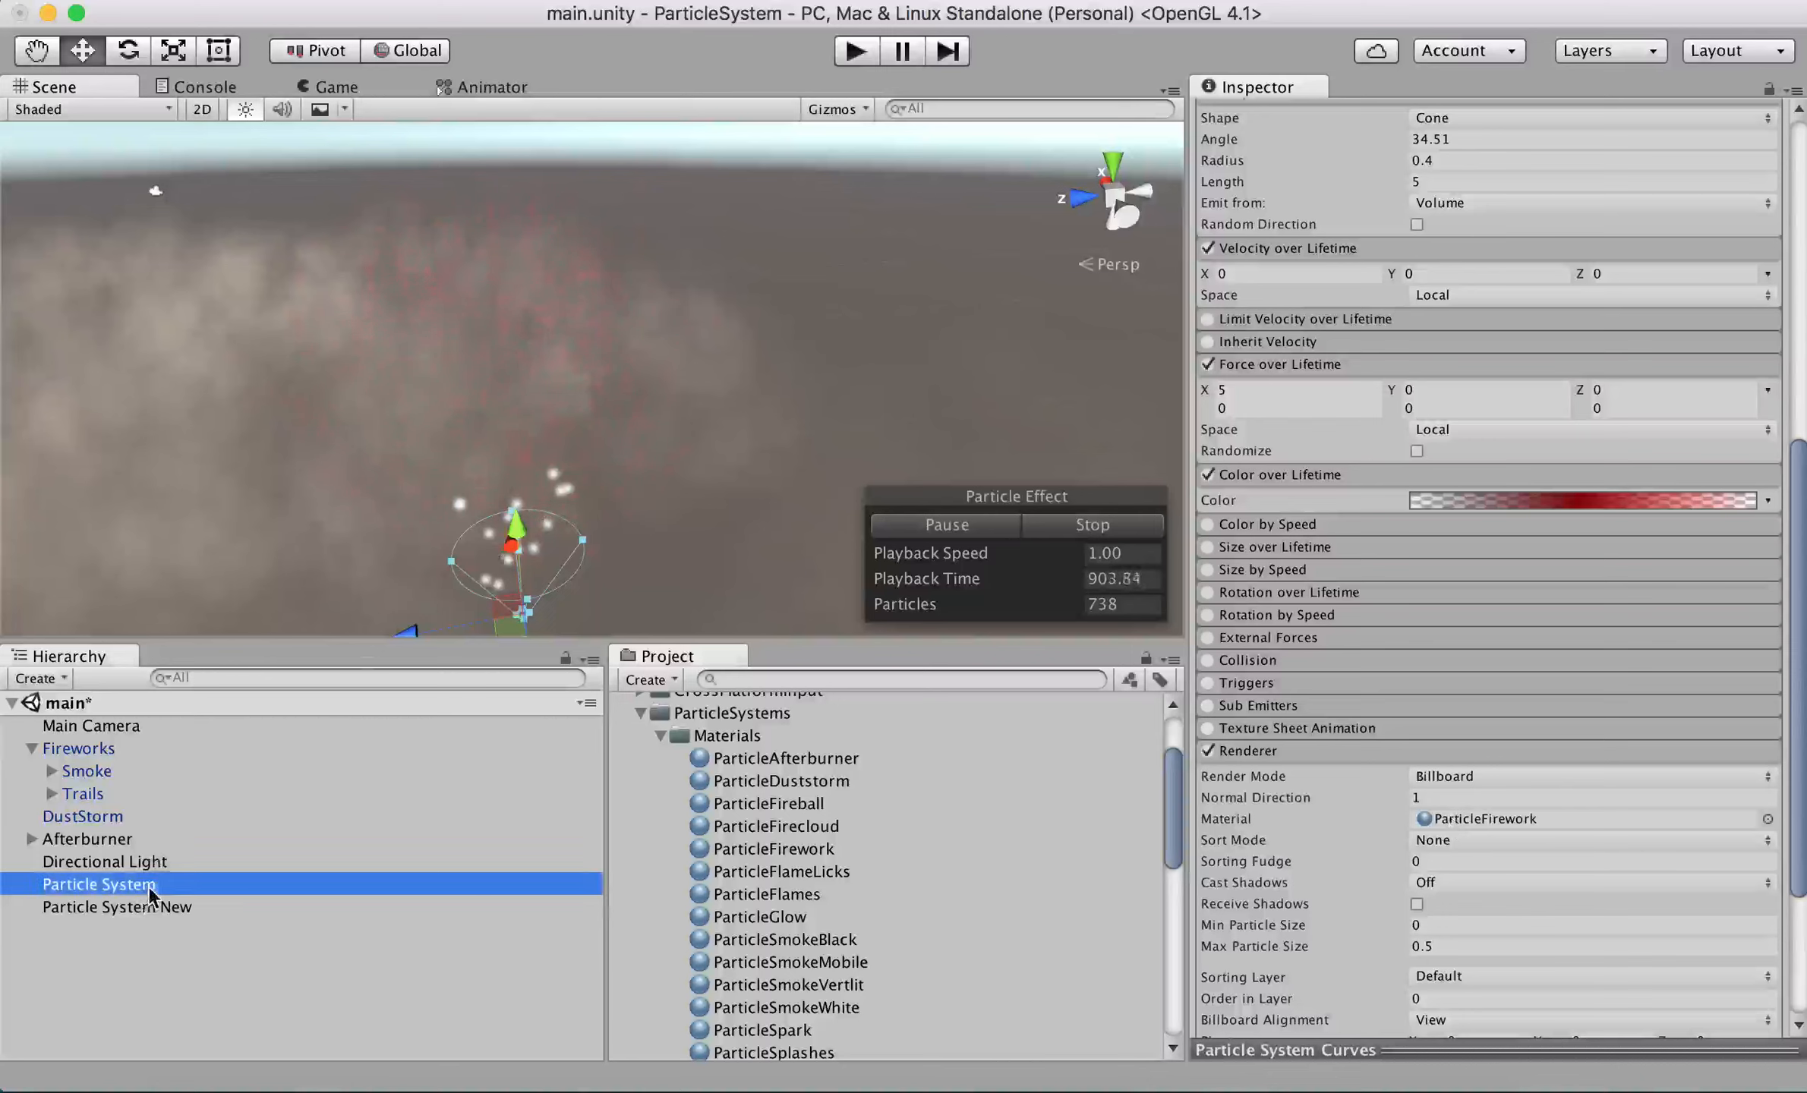
{"action": "left_click", "coordinate": [1207, 476]}
{"action": "left_click", "coordinate": [1207, 476]}
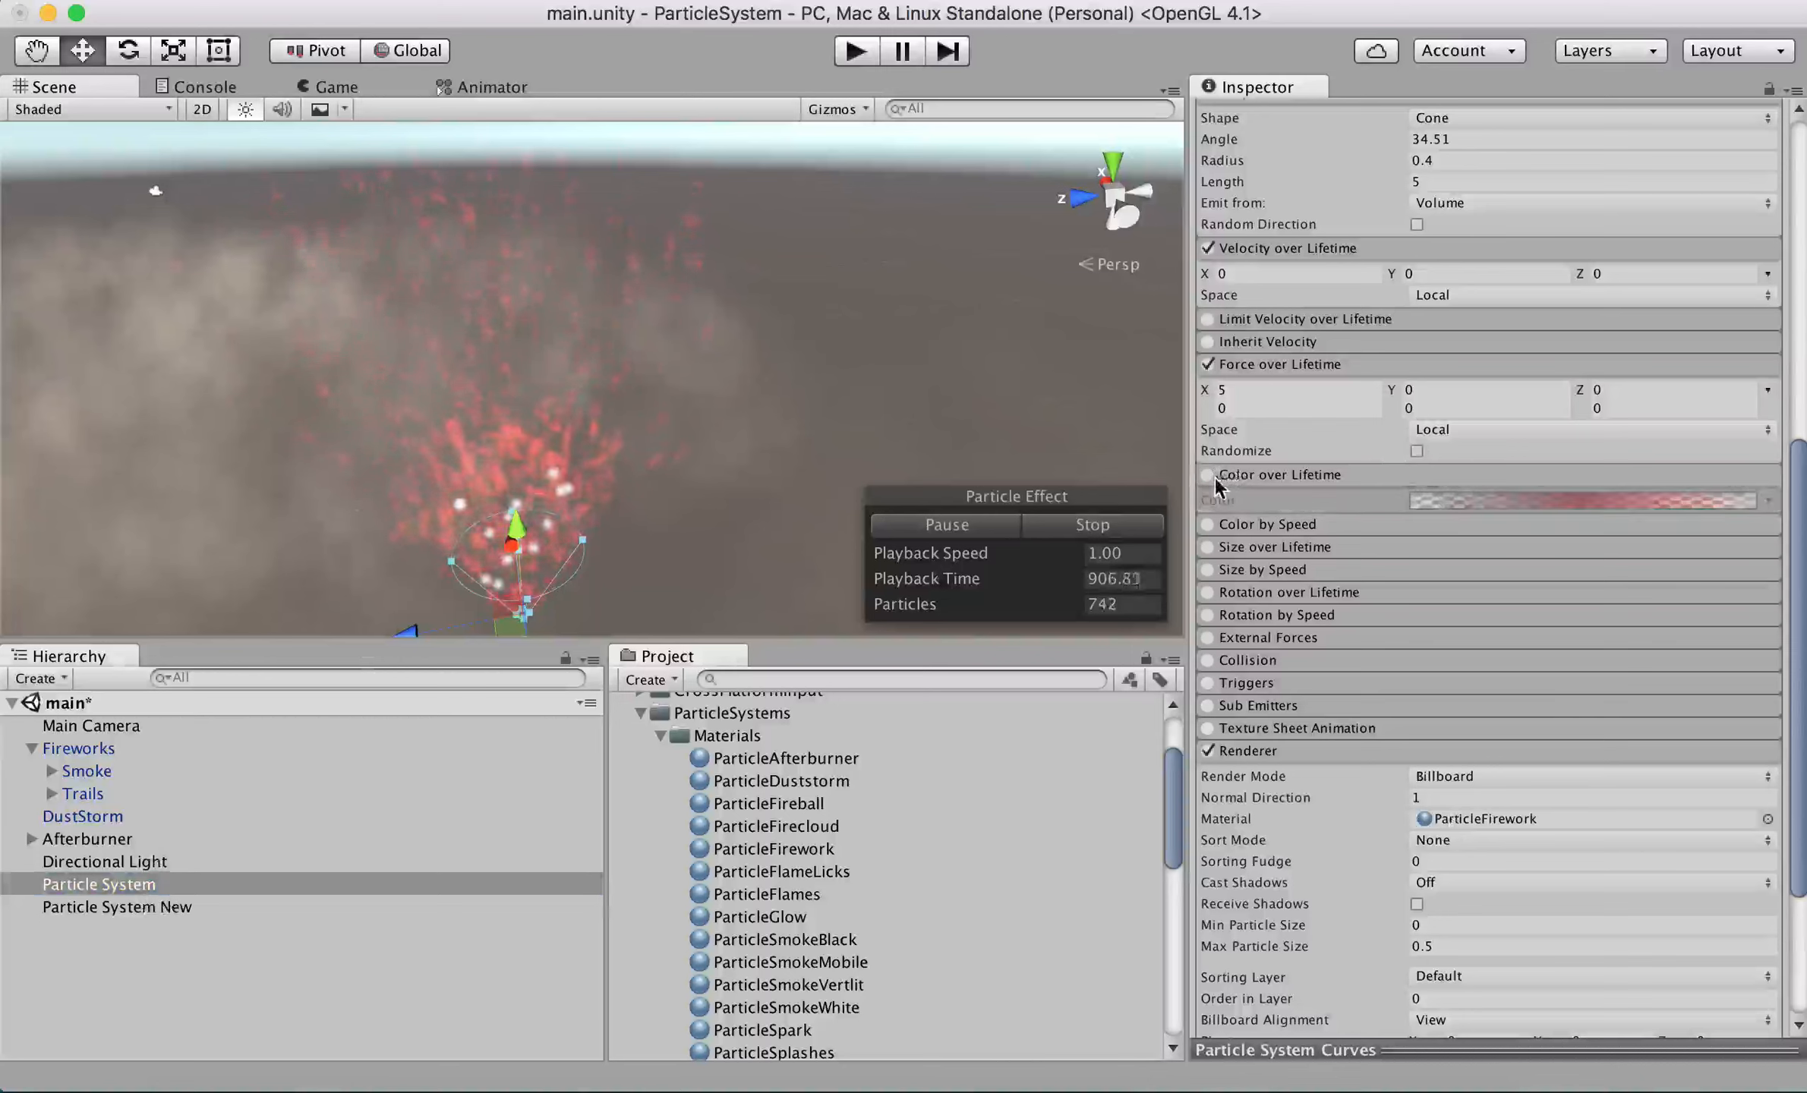
{"action": "left_click", "coordinate": [1208, 365]}
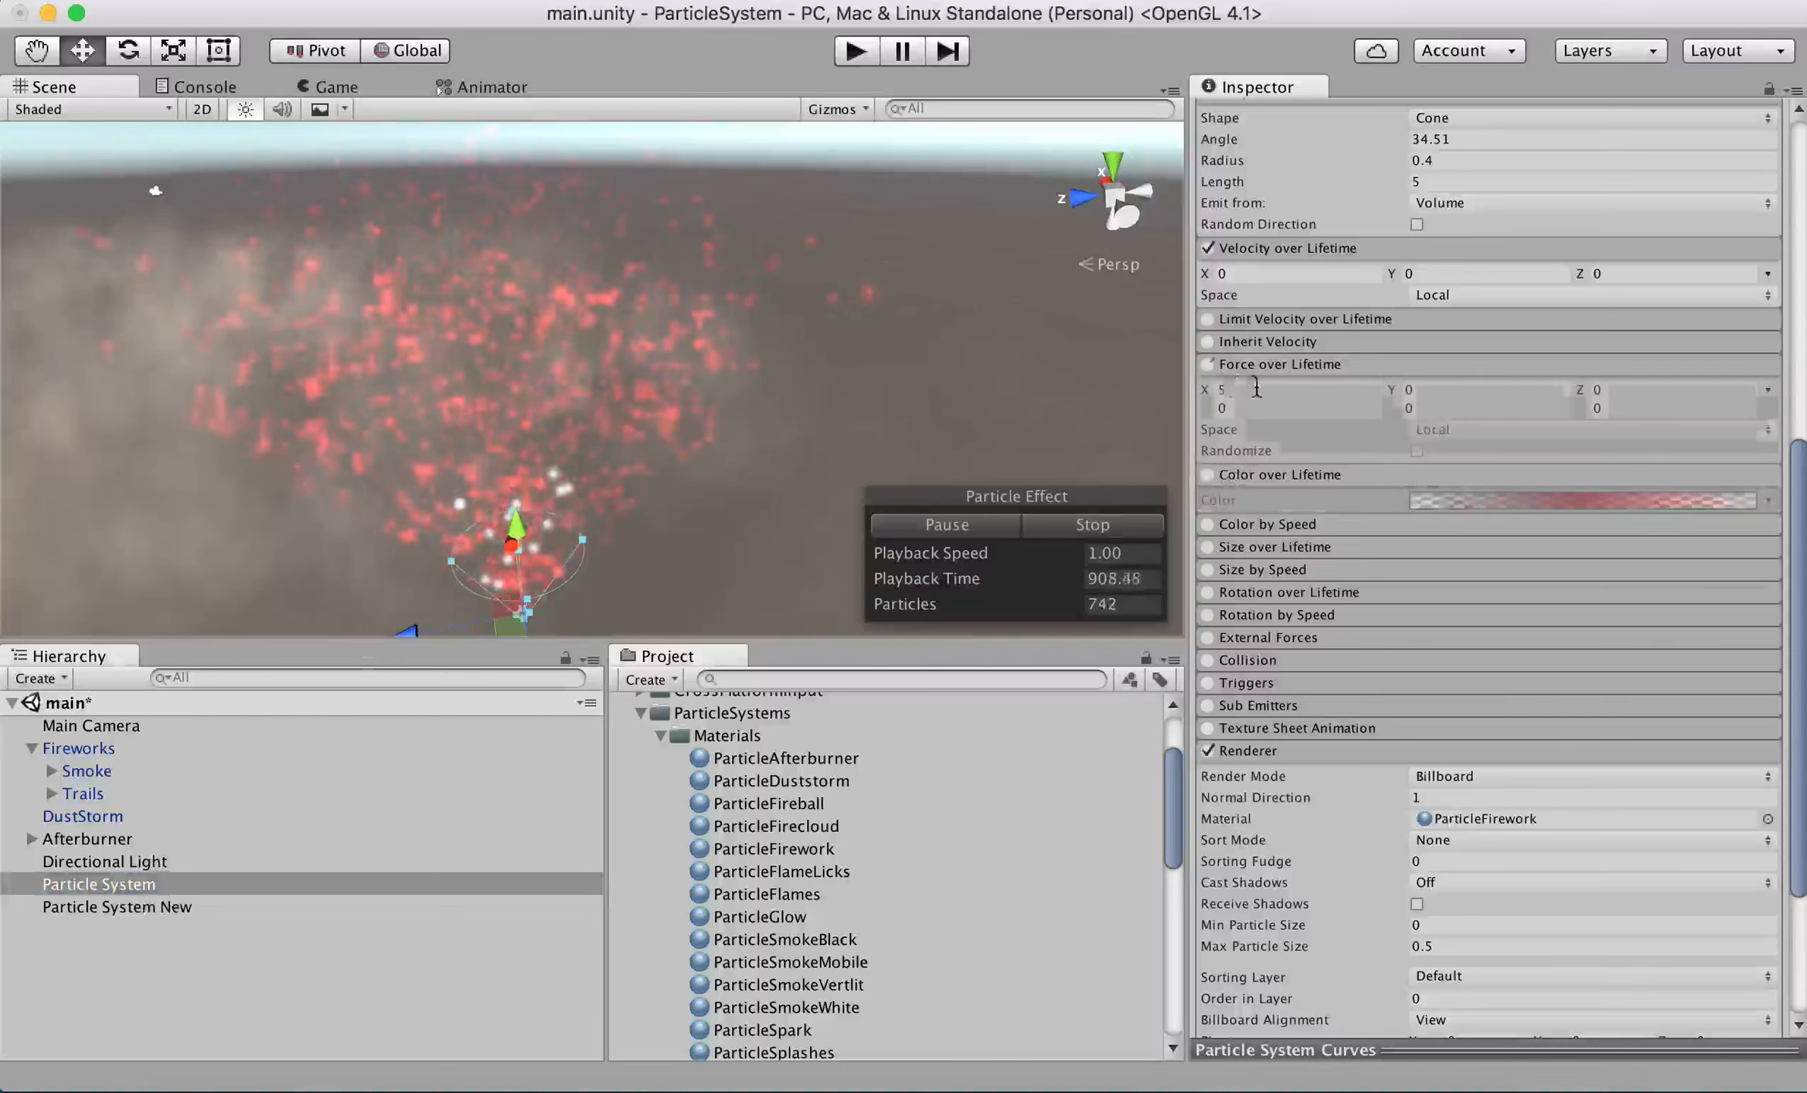
Step: Set the Particle System's renderer material to ParticleSmokeBlack and view the effect in the scene
{"action": "middle_click_drag", "start_coordinate": [671, 324], "coordinate": [709, 351]}
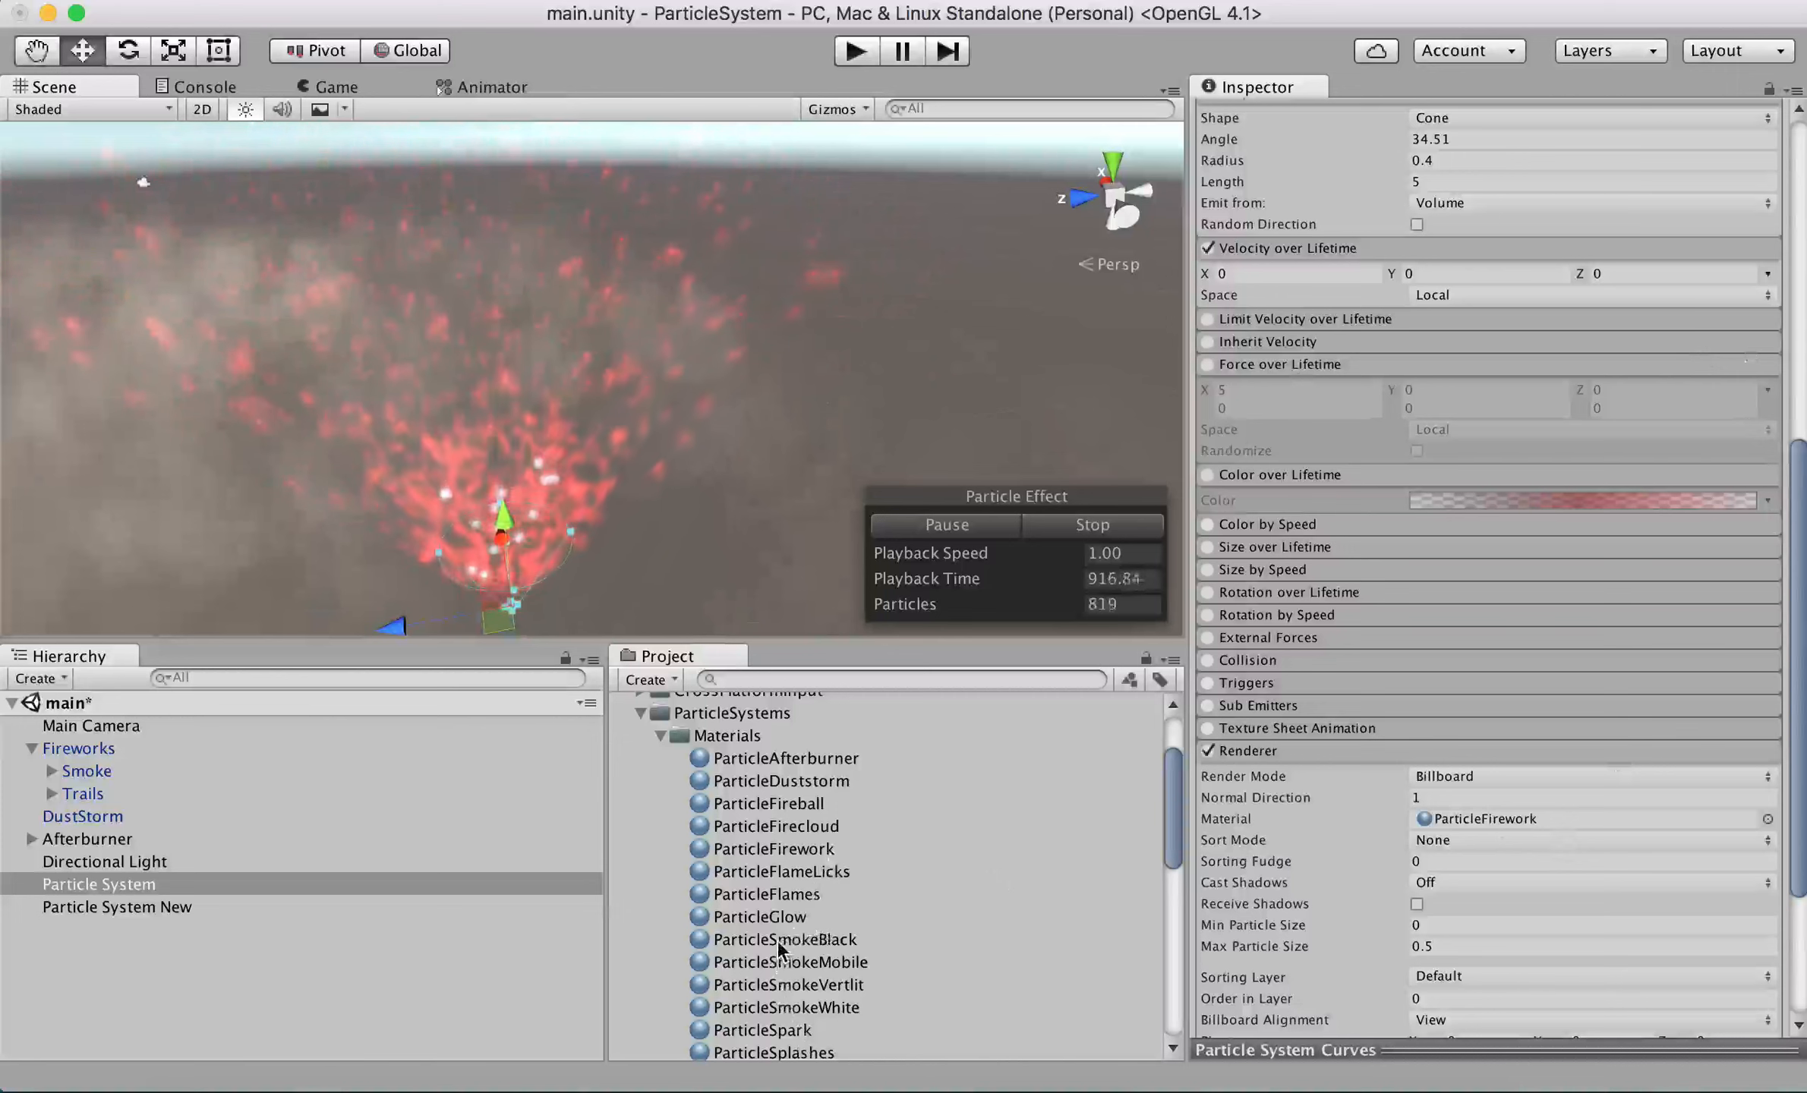
{"action": "left_click_drag", "start_coordinate": [776, 940], "coordinate": [1468, 820]}
{"action": "left_click_drag", "start_coordinate": [599, 419], "coordinate": [656, 471]}
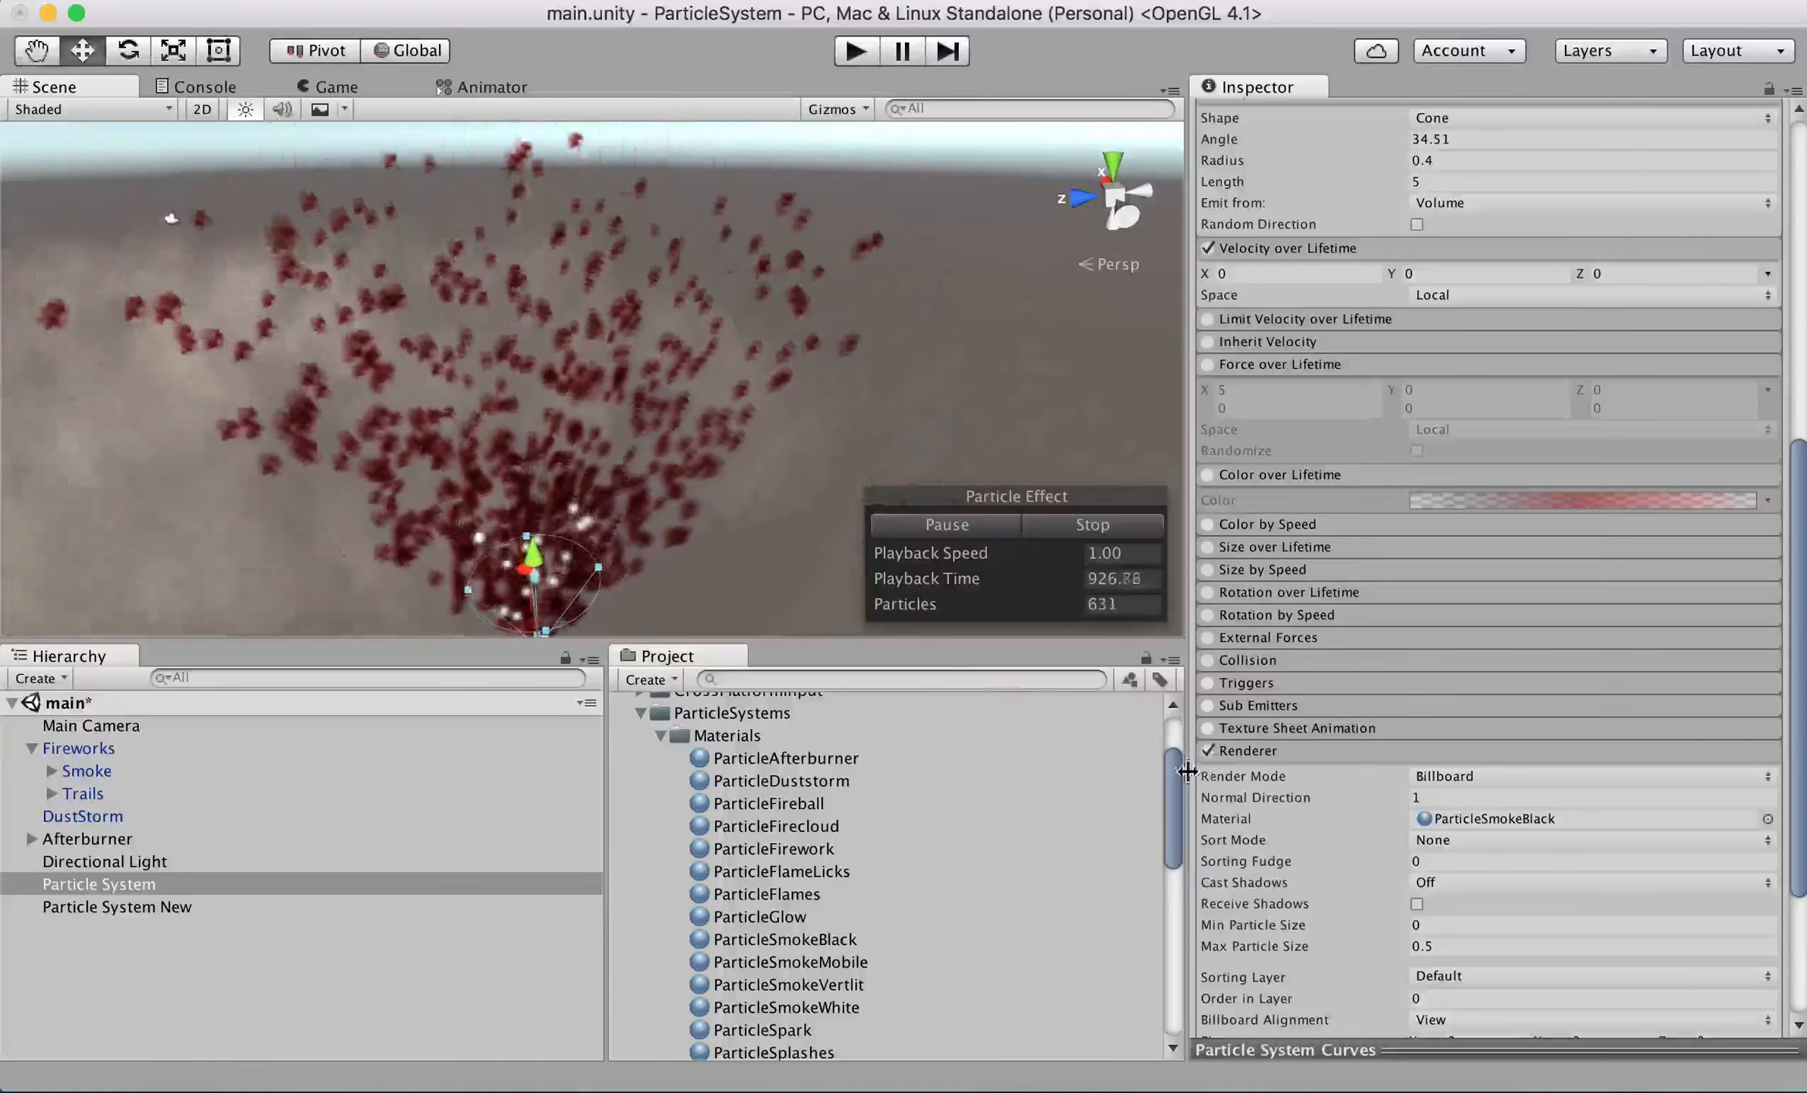
Step: Examine the particle textures in the ParticleSystems Textures folder, such as ParticleFlameLickSheet, ParticleFirecloud, ParticleCloudBlack and ParticleBokeh
{"action": "left_click_drag", "start_coordinate": [1171, 775], "coordinate": [1173, 949]}
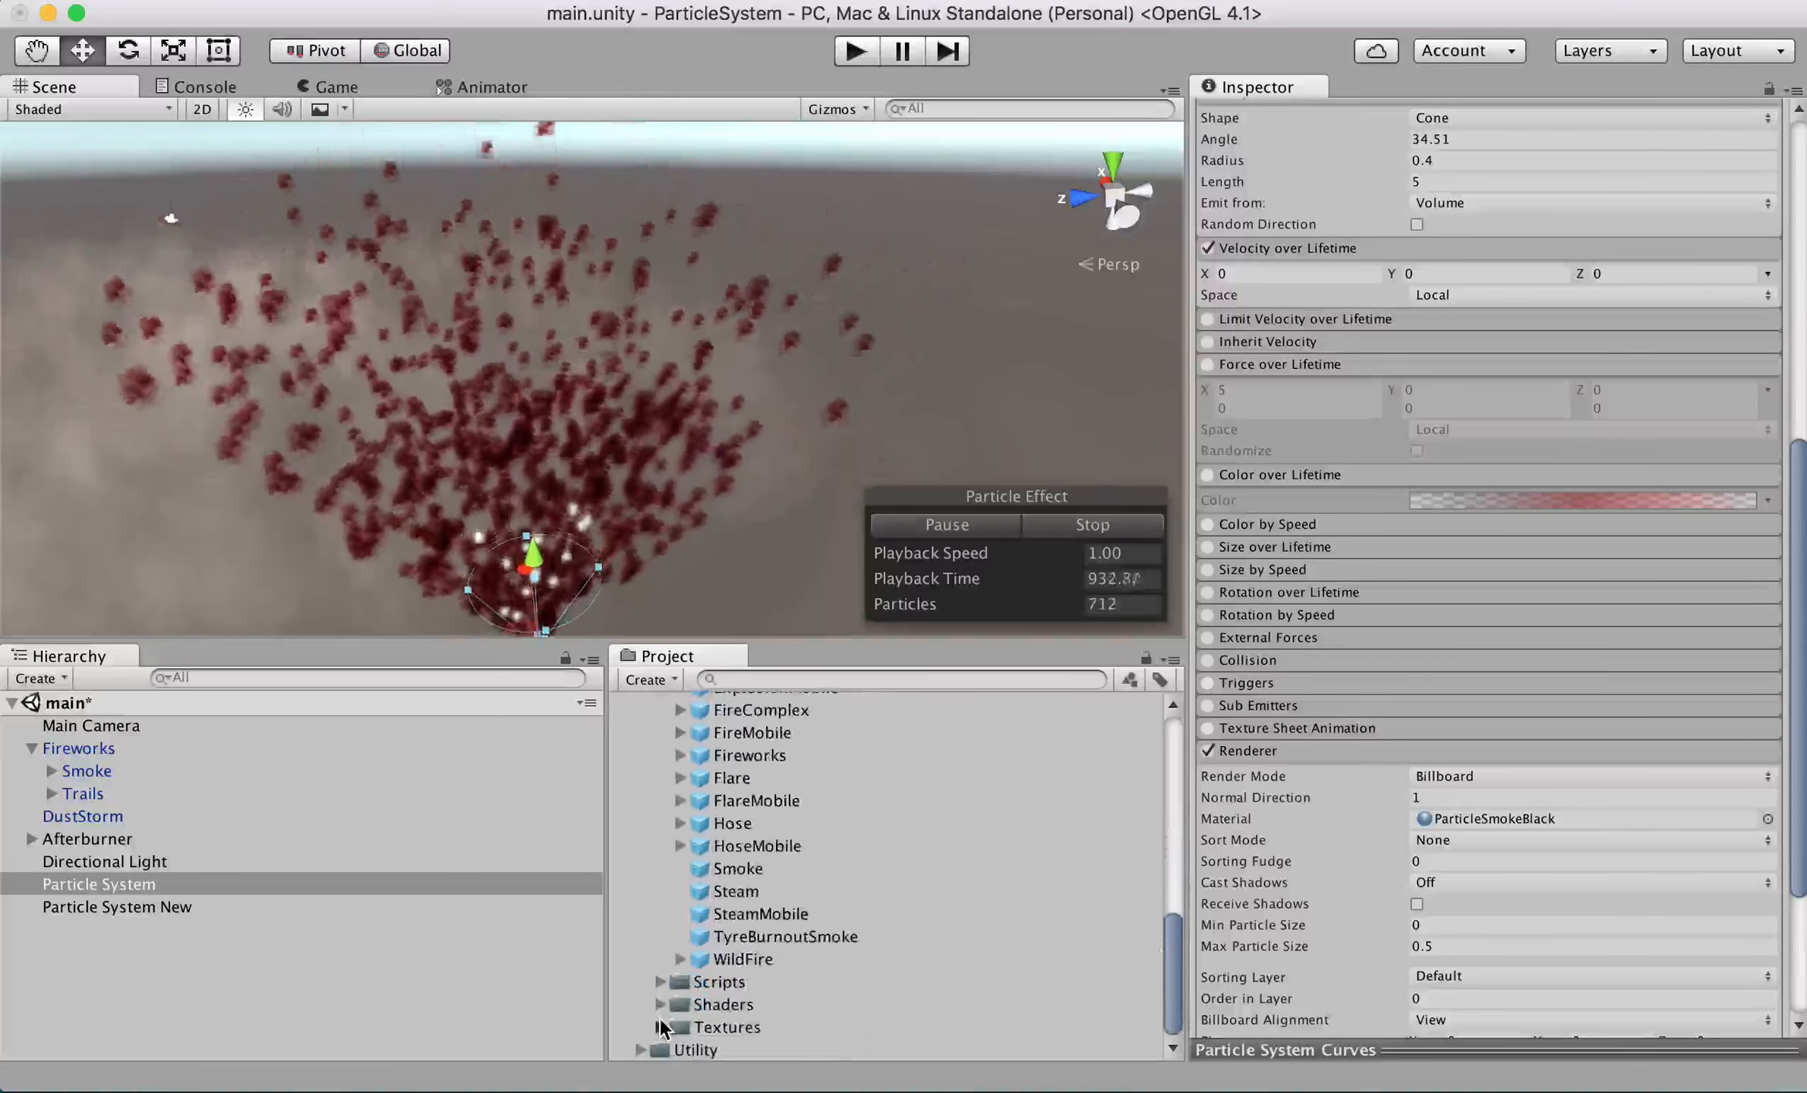
{"action": "left_click", "coordinate": [660, 1026]}
{"action": "scroll", "coordinate": [901, 988], "scroll_direction": "down", "scroll_amount": 3}
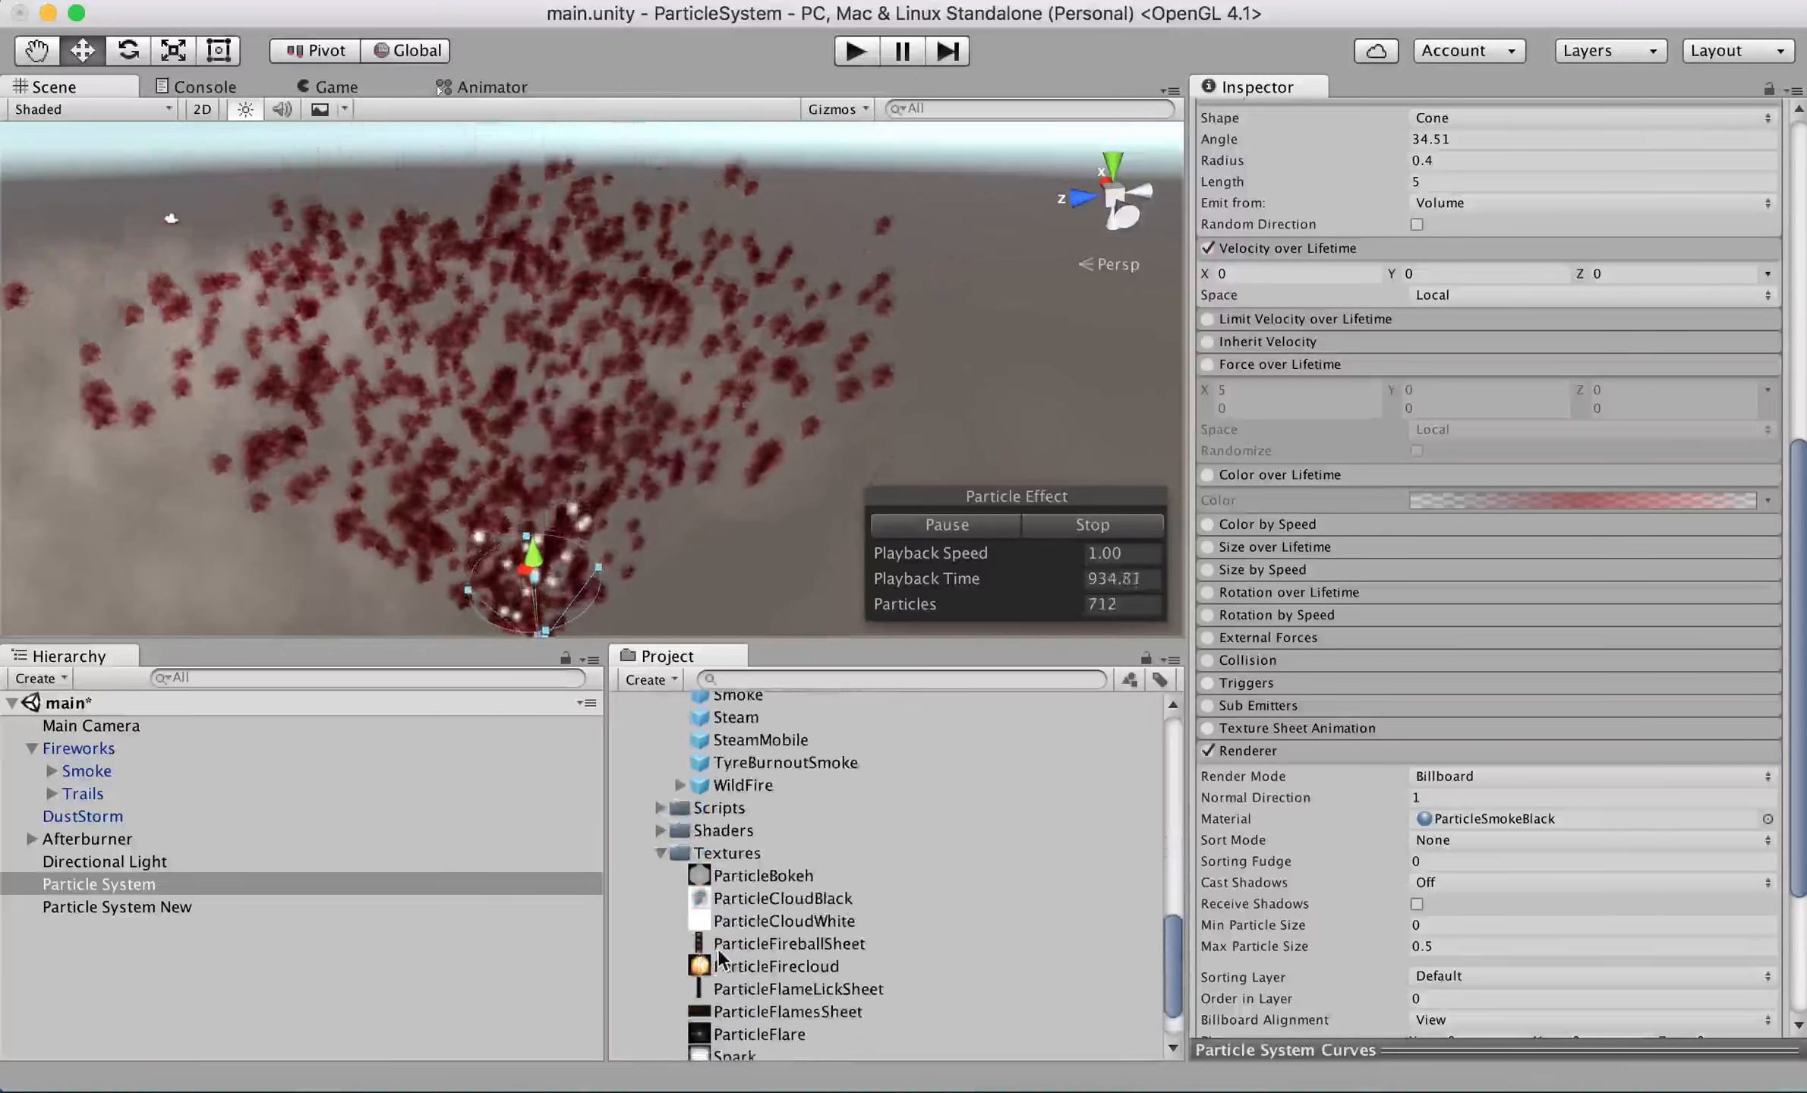
{"action": "left_click", "coordinate": [767, 943]}
{"action": "left_click", "coordinate": [766, 966]}
{"action": "left_click", "coordinate": [767, 990]}
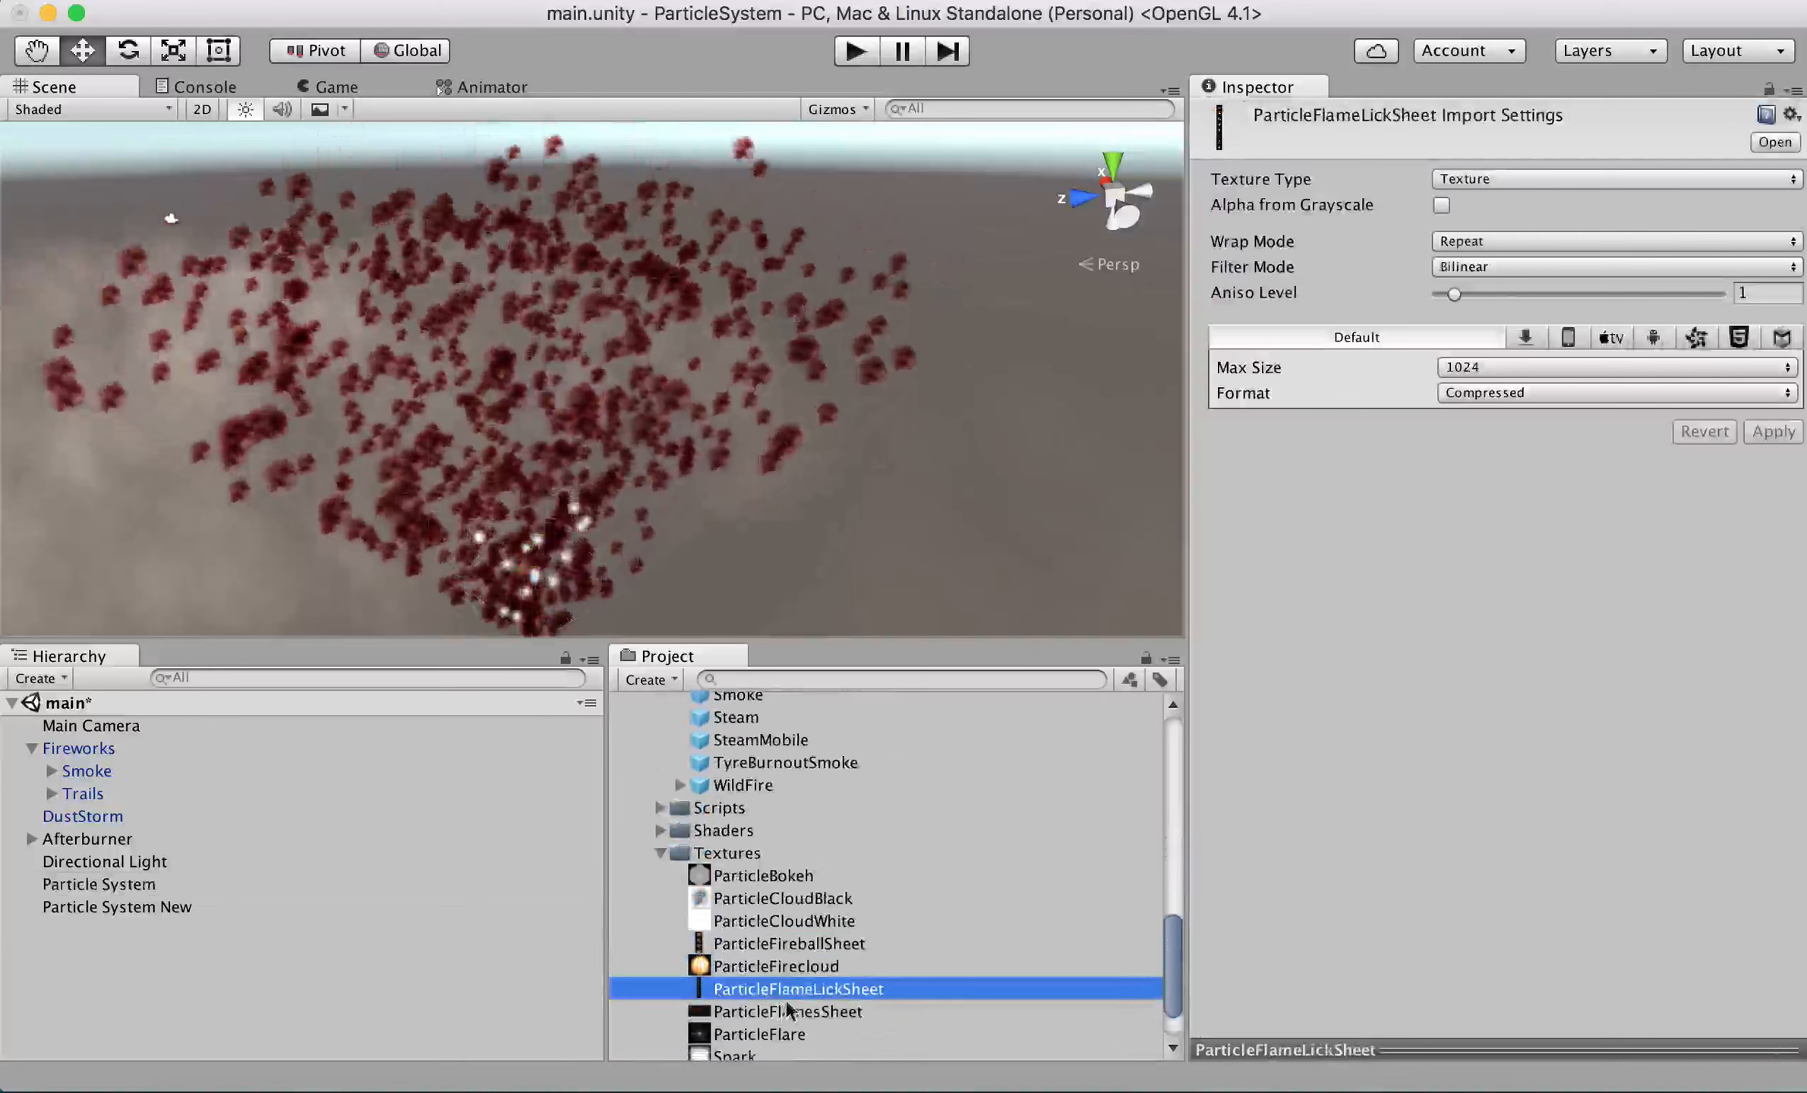
{"action": "left_click", "coordinate": [789, 1011]}
{"action": "left_click", "coordinate": [788, 967]}
{"action": "left_click", "coordinate": [788, 921]}
{"action": "left_click", "coordinate": [791, 899]}
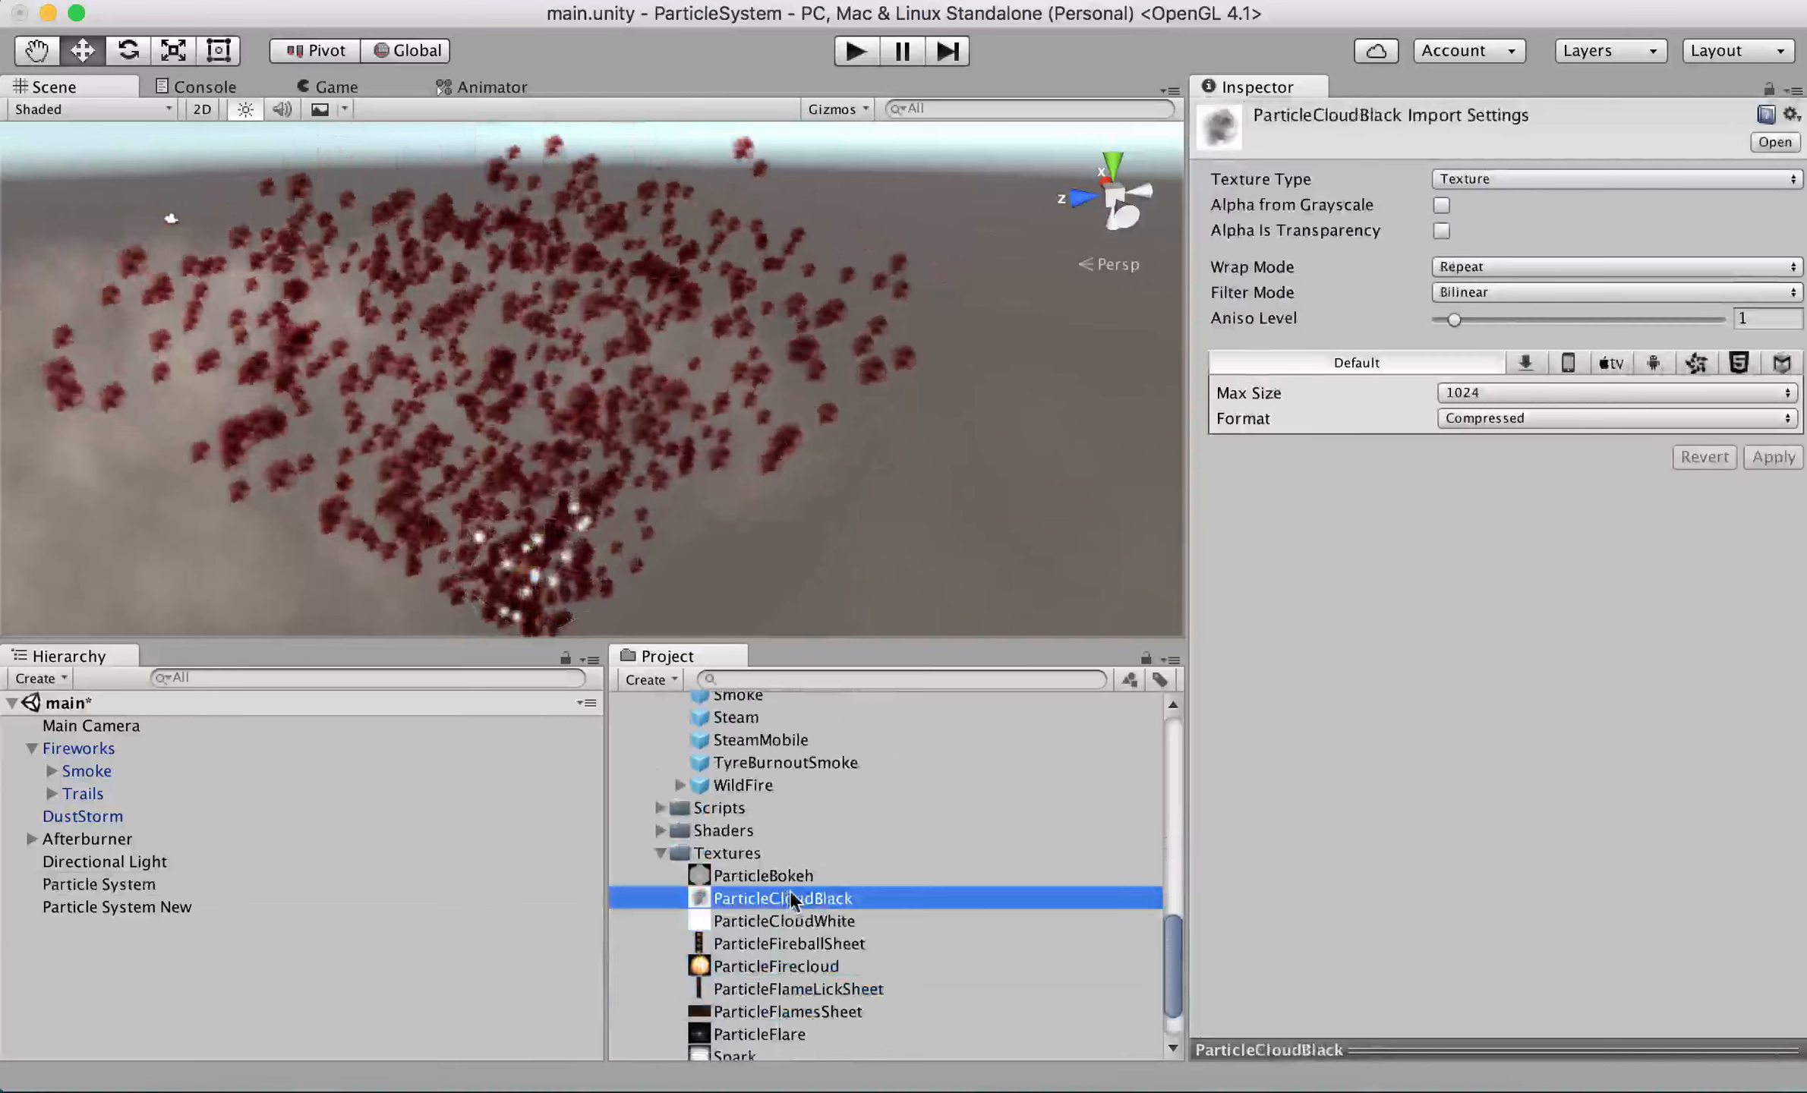
{"action": "left_click", "coordinate": [793, 878]}
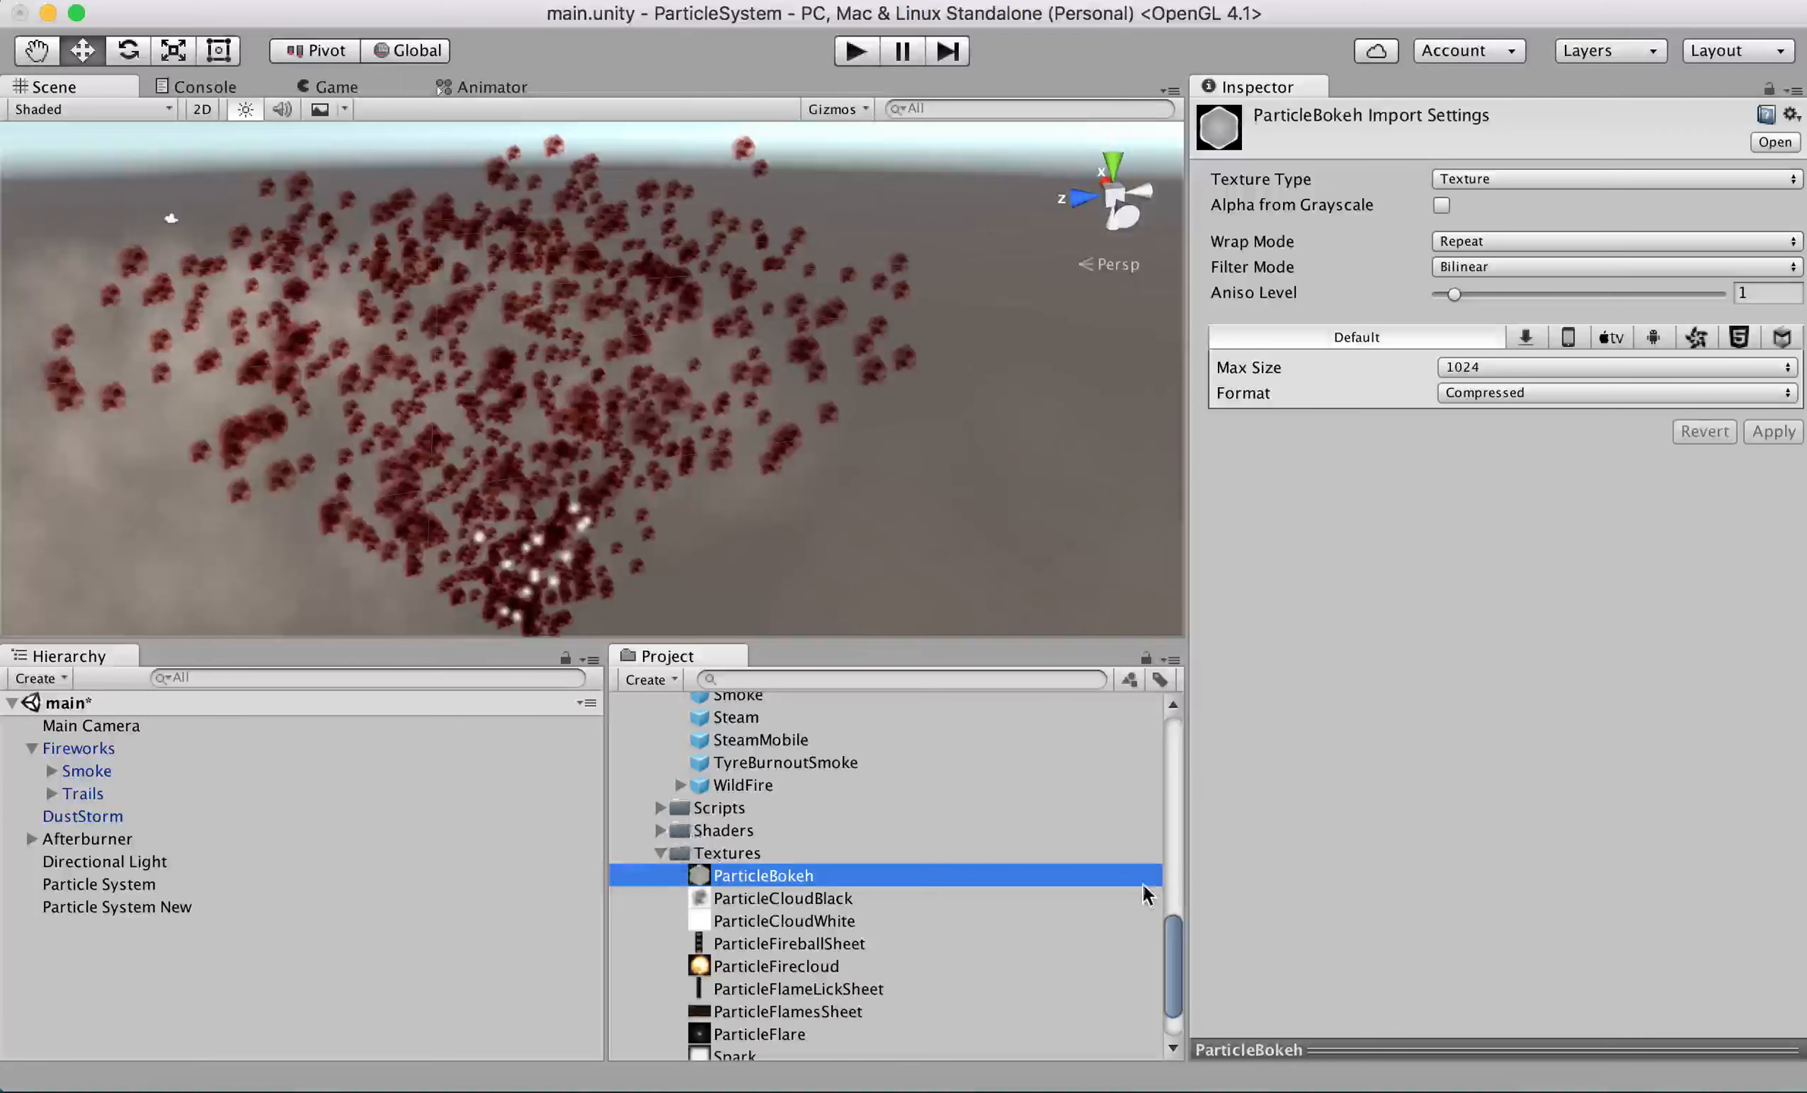
{"action": "scroll", "coordinate": [1169, 960], "scroll_direction": "down", "scroll_amount": 2}
{"action": "scroll", "coordinate": [1169, 960], "scroll_direction": "up", "scroll_amount": 2}
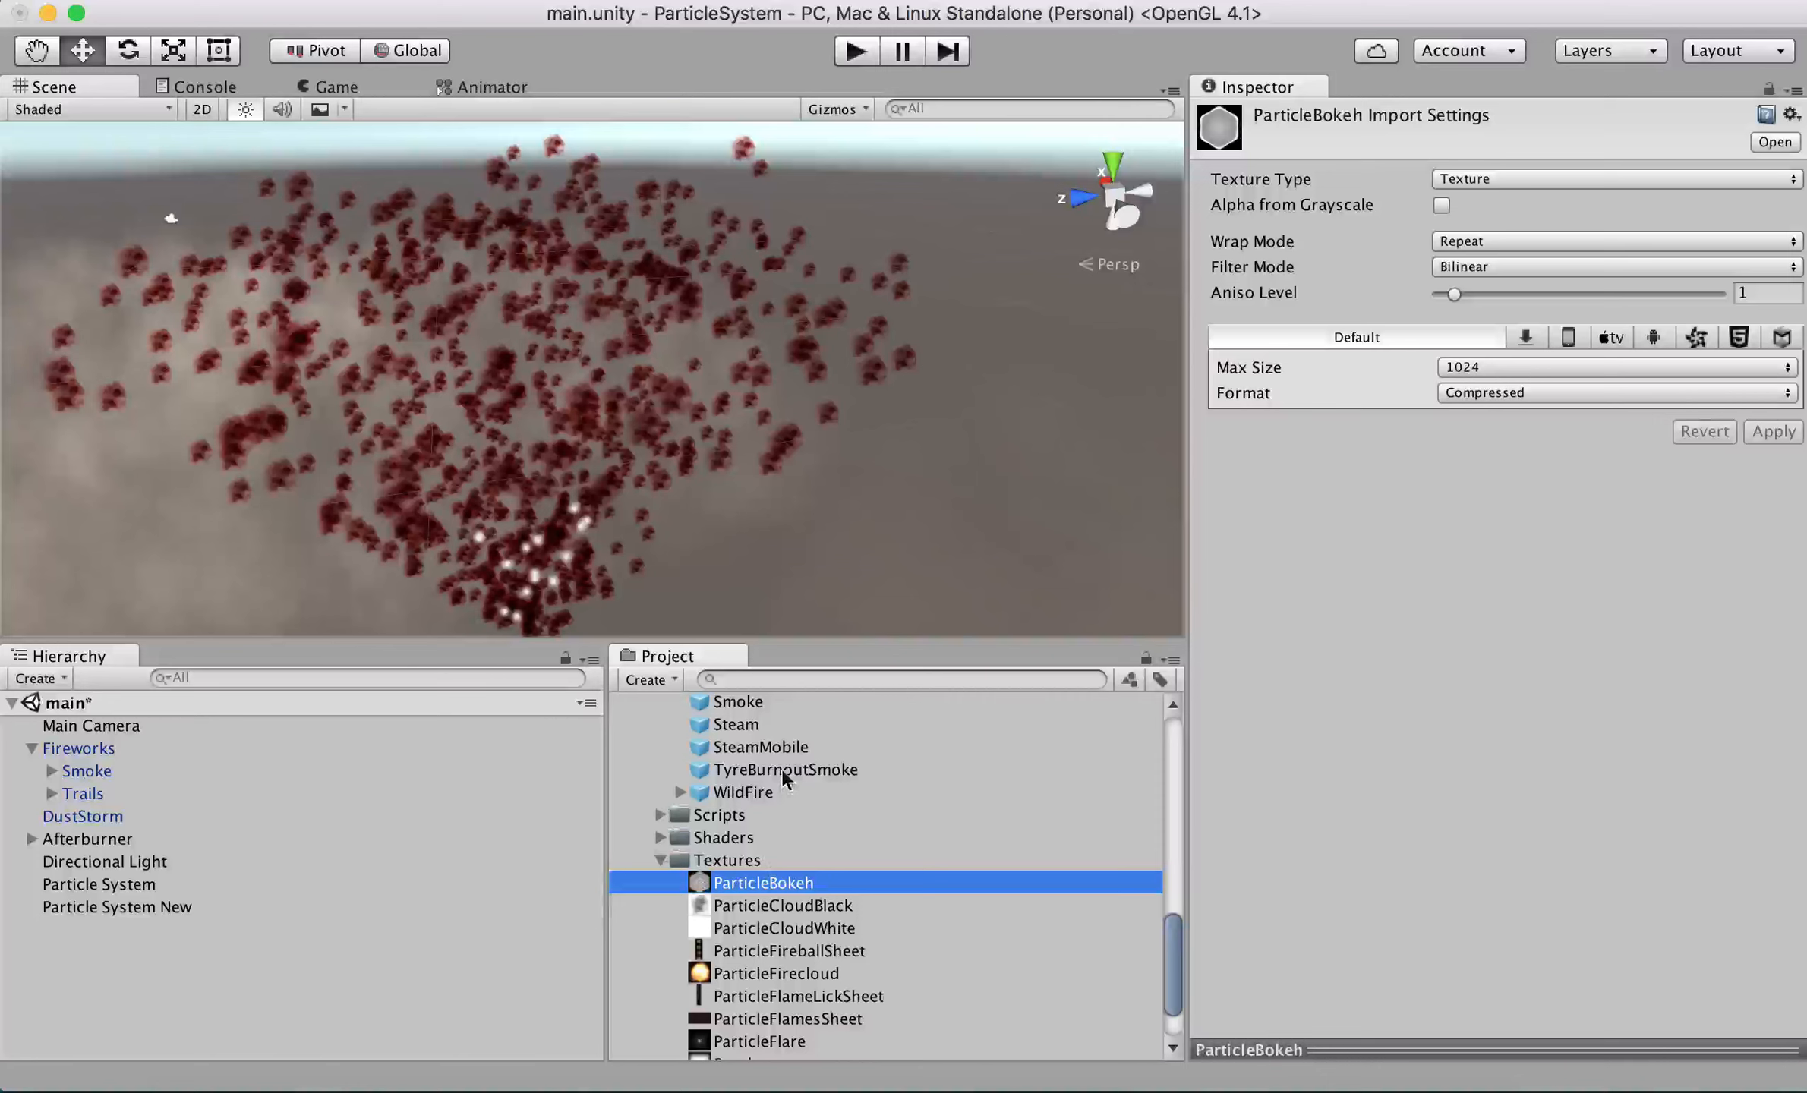
{"action": "mouse_move", "coordinate": [1170, 949]}
{"action": "left_mouse_down"}
{"action": "mouse_move", "coordinate": [1184, 750]}
{"action": "mouse_move", "coordinate": [1160, 985]}
{"action": "left_mouse_up"}
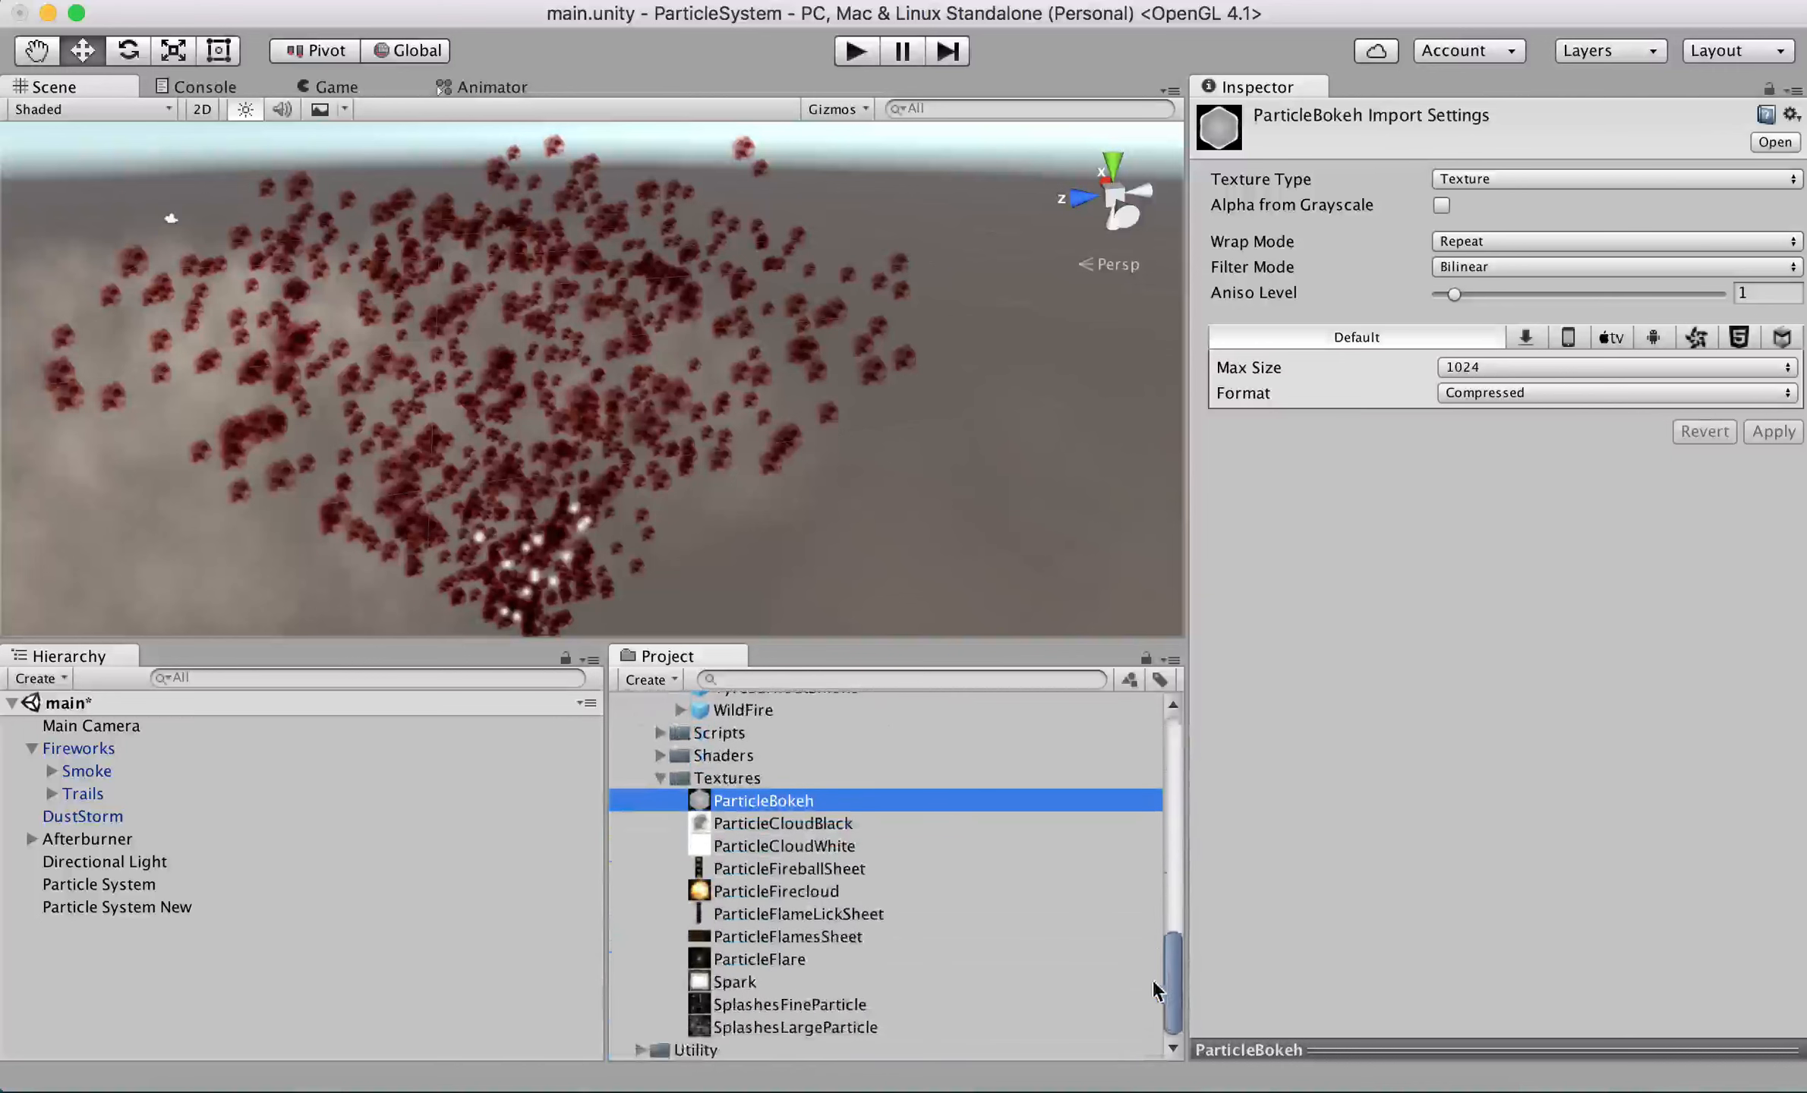